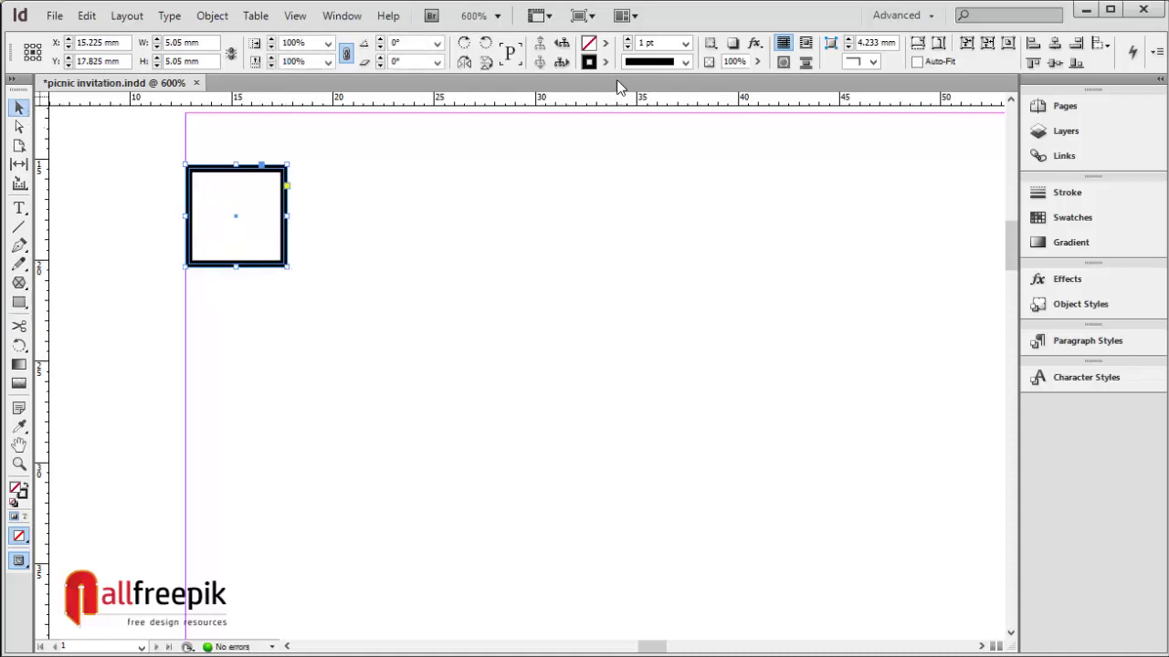
Remove the square's stroke and fill it with C=0 M=100 Y=0 K=0 at a 40% tint
{"action": "left_click", "coordinate": [637, 100]}
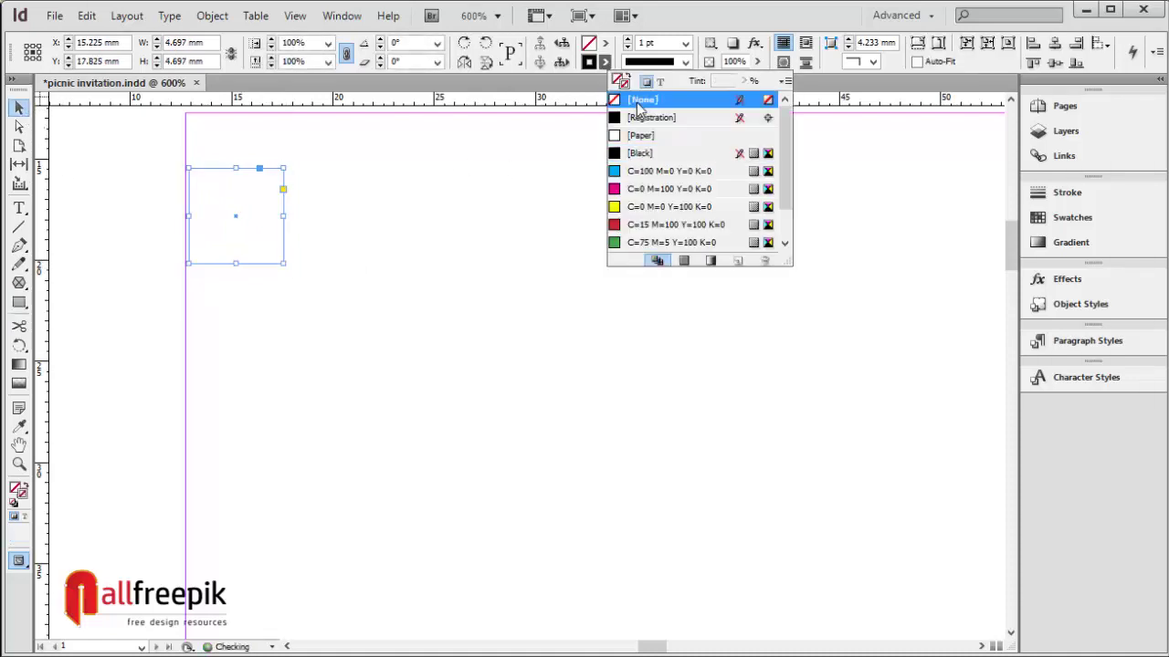
{"action": "left_click", "coordinate": [605, 43]}
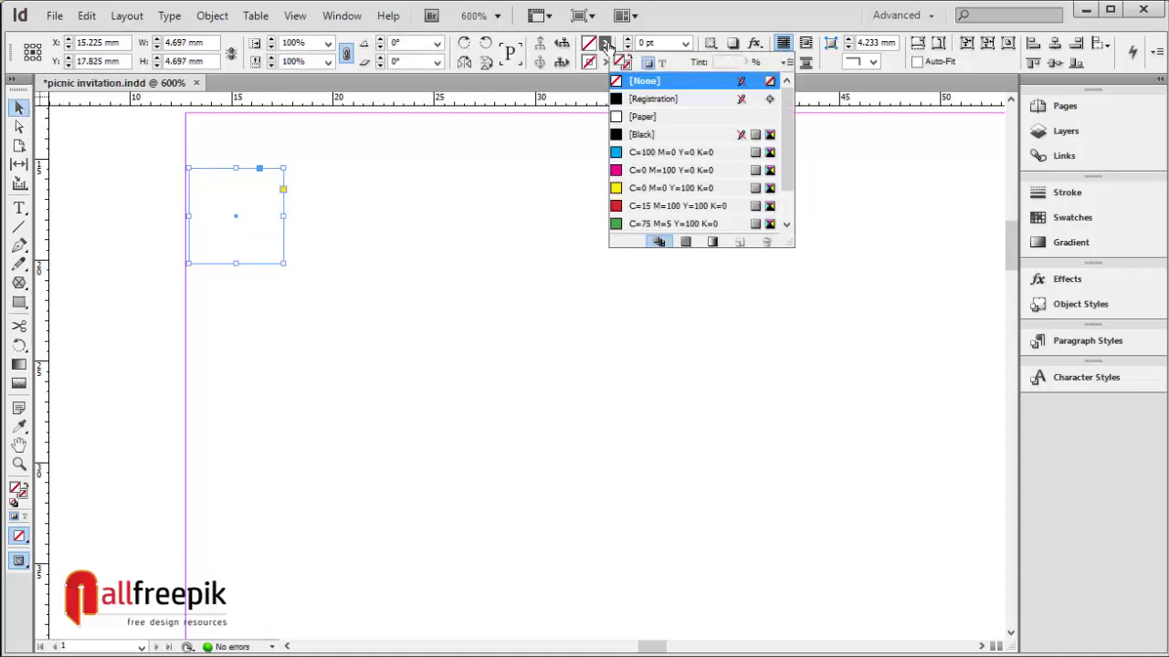
{"action": "left_click", "coordinate": [649, 171]}
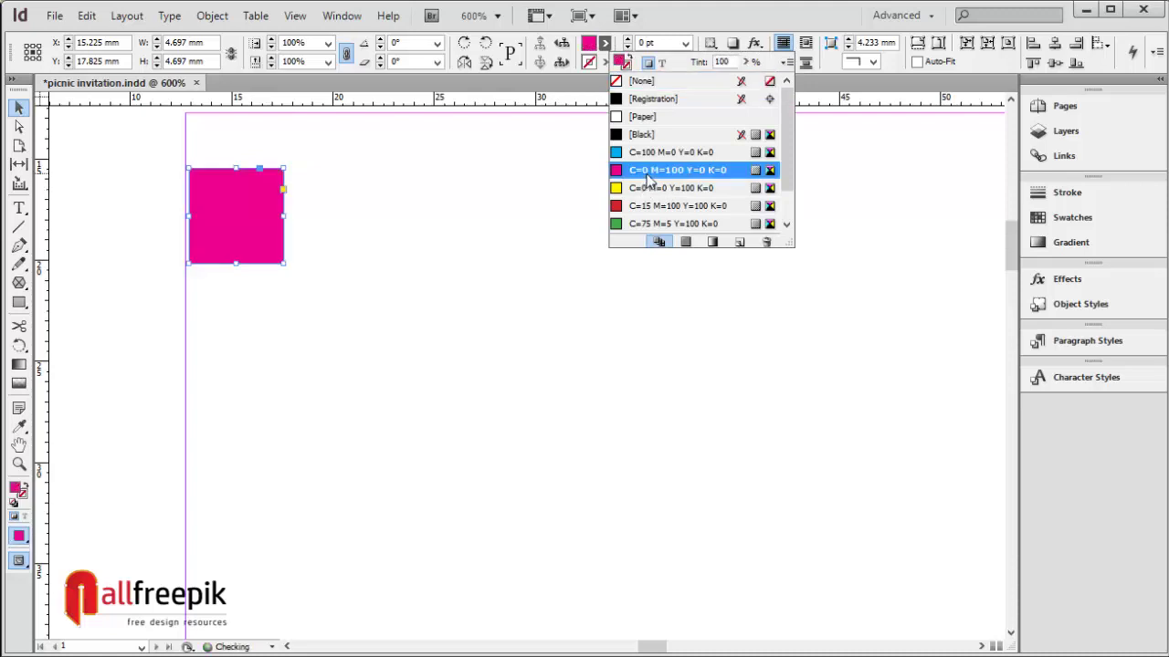
{"action": "left_click", "coordinate": [692, 68]}
{"action": "type", "text": "40"}
{"action": "key", "text": "Return"}
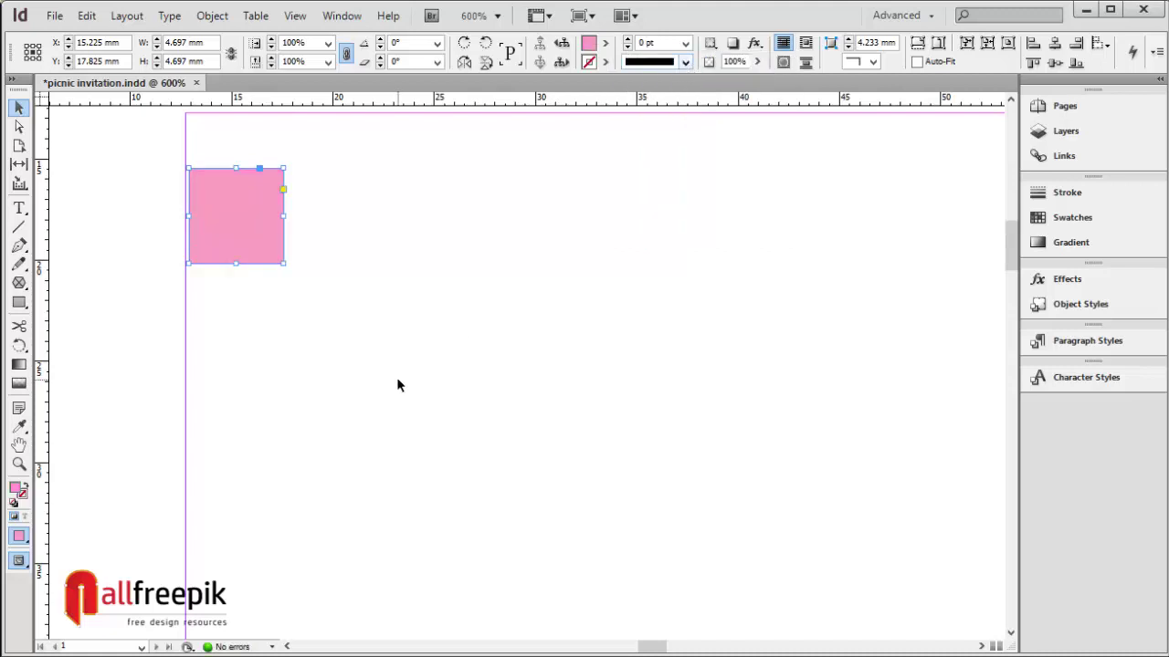
Copy and paste the pink square, placing the copy flush against the original's right edge
{"action": "left_click", "coordinate": [89, 16]}
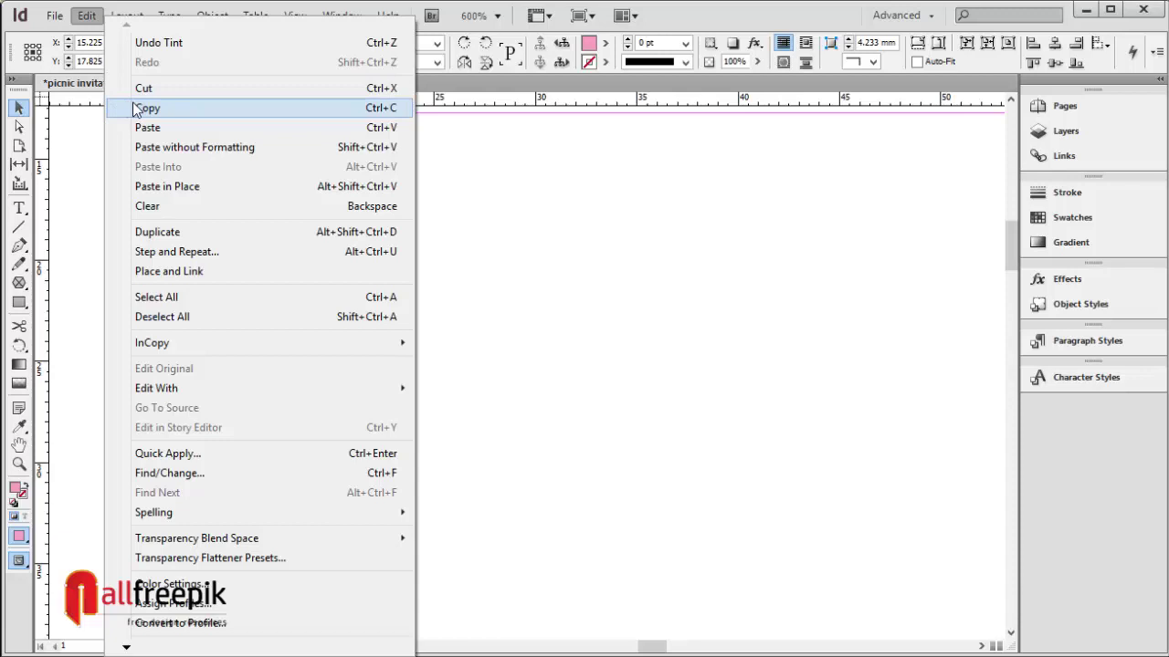
{"action": "left_click", "coordinate": [144, 107]}
{"action": "left_click", "coordinate": [87, 16]}
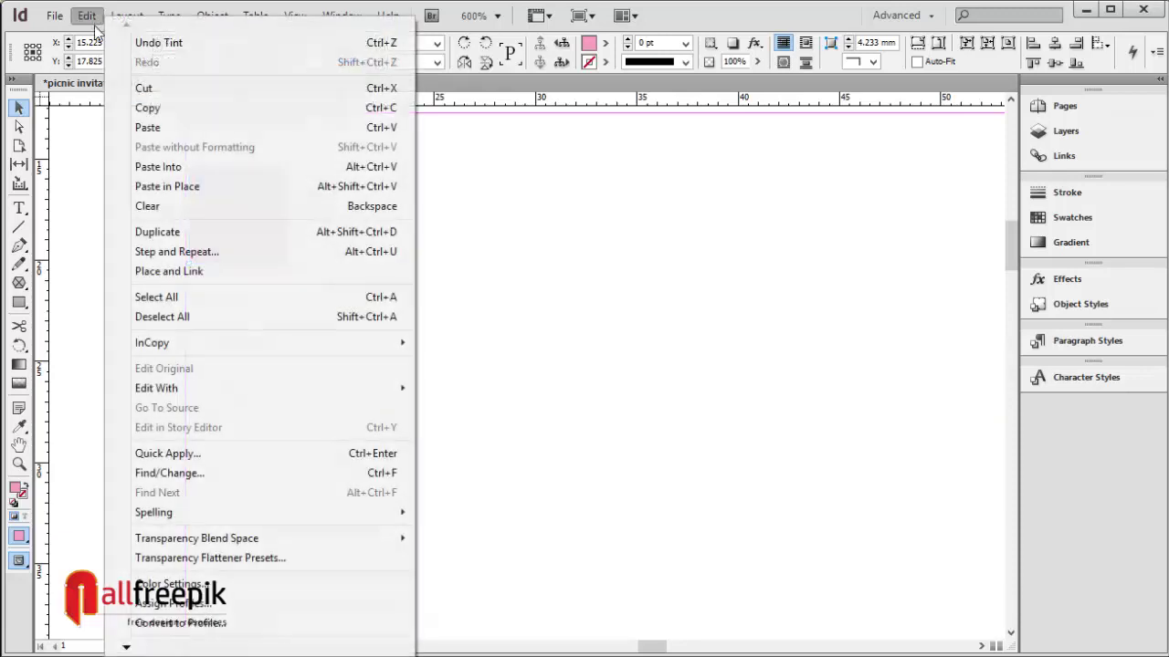
{"action": "left_click", "coordinate": [166, 128]}
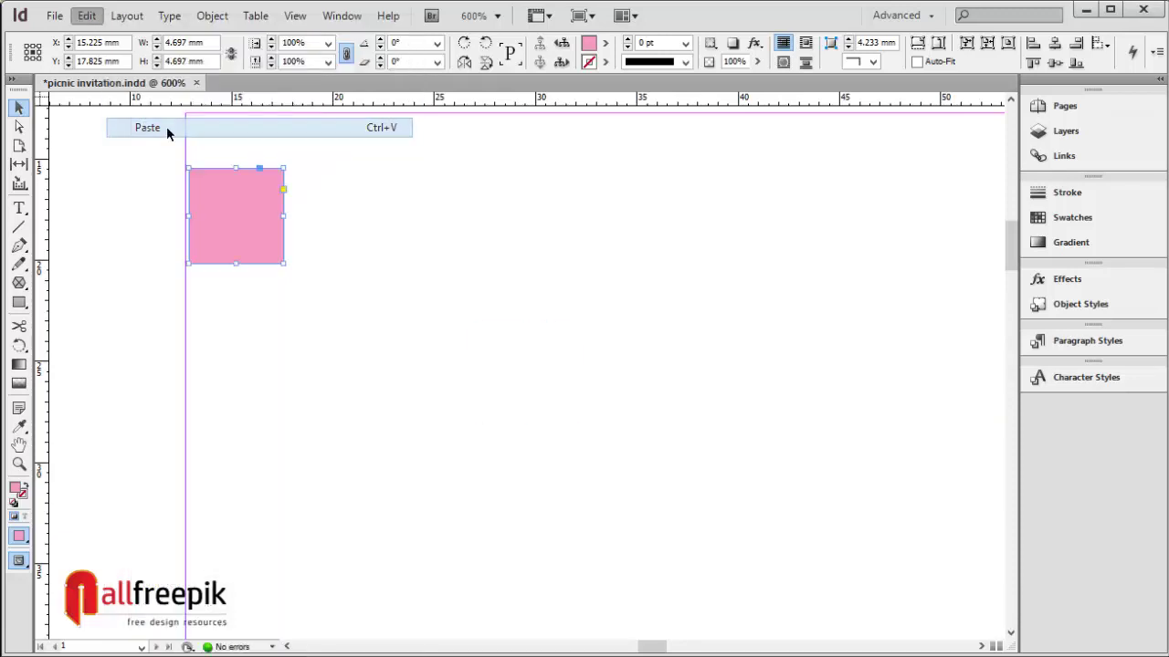
{"action": "left_click_drag", "start_coordinate": [529, 394], "coordinate": [330, 335]}
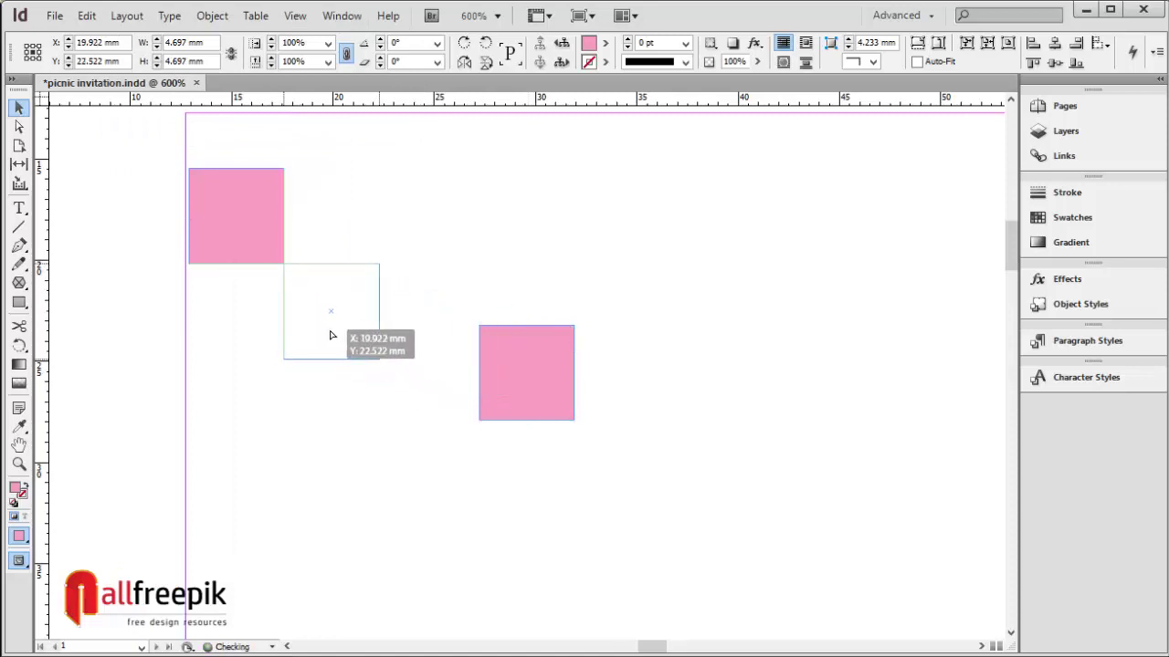
{"action": "left_click_drag", "start_coordinate": [331, 335], "coordinate": [669, 412]}
{"action": "left_click", "coordinate": [399, 328]}
{"action": "left_click", "coordinate": [377, 261]}
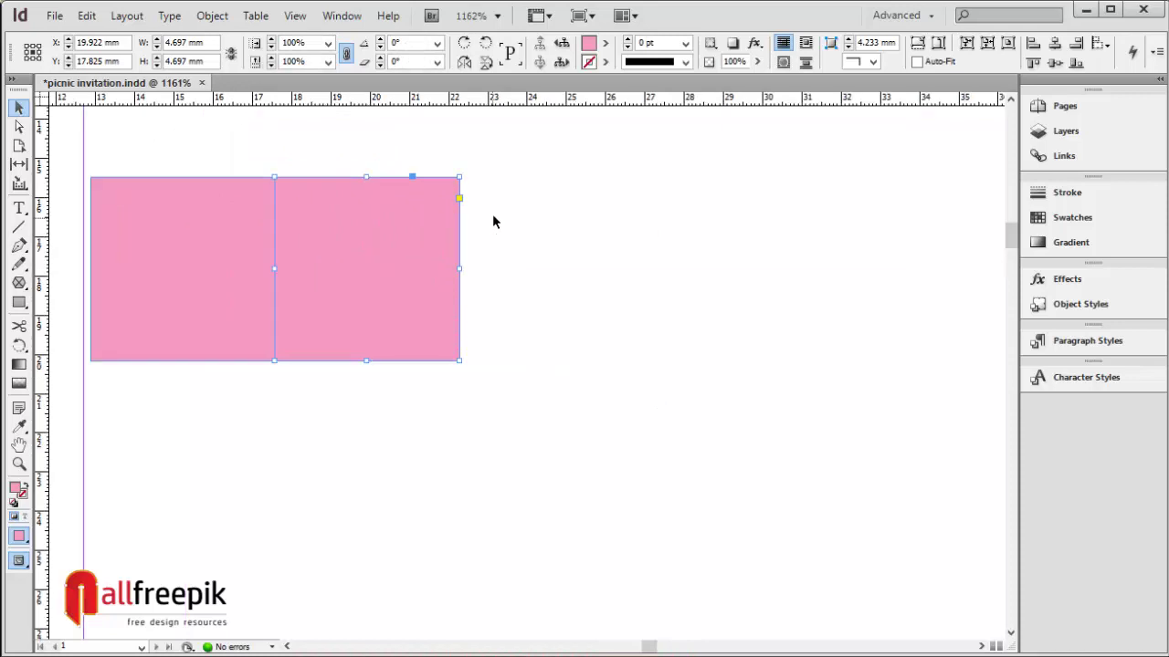
Narrow the copied square to a 0.25 mm wide strip and repeat it 11 times with a 0.5 mm horizontal offset
{"action": "left_click_drag", "start_coordinate": [384, 265], "coordinate": [523, 267]}
{"action": "left_click_drag", "start_coordinate": [597, 269], "coordinate": [423, 253]}
{"action": "left_click", "coordinate": [86, 16]}
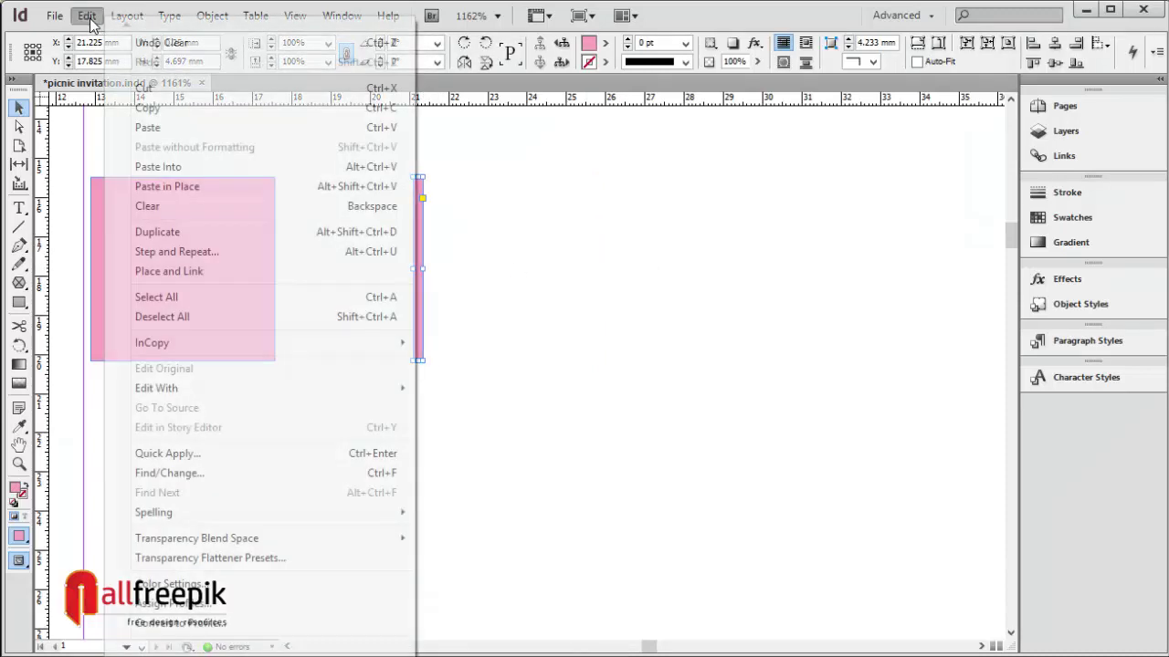
{"action": "left_click", "coordinate": [183, 252]}
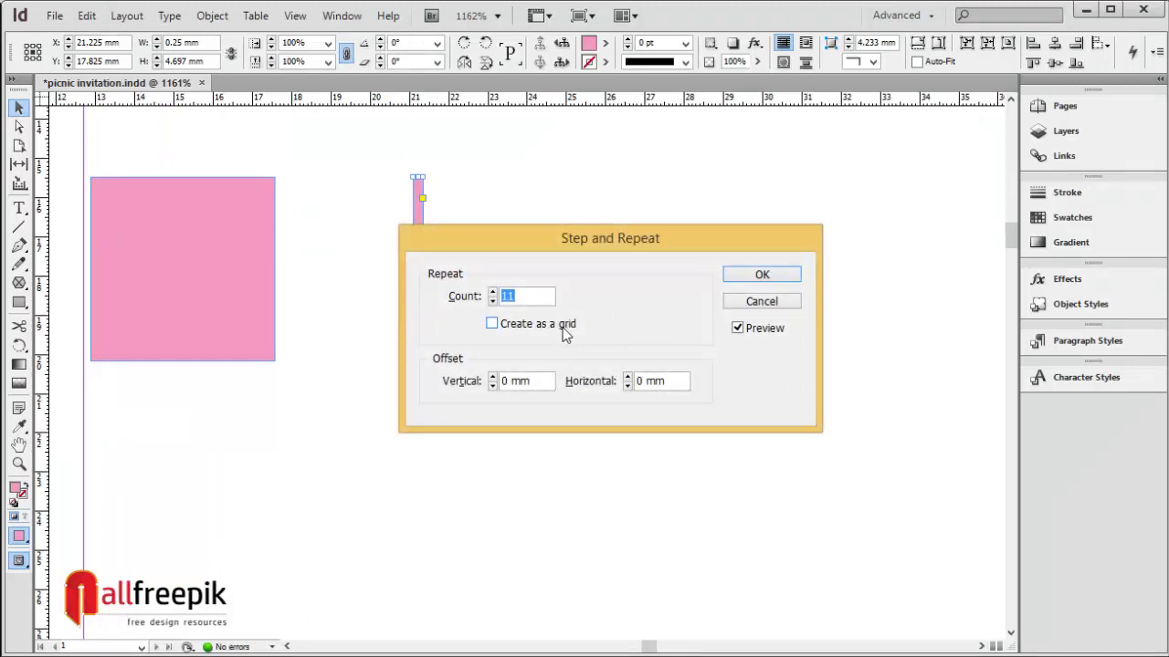
{"action": "left_click_drag", "start_coordinate": [568, 249], "coordinate": [694, 252]}
{"action": "left_click", "coordinate": [804, 389]}
{"action": "key", "text": "Up"}
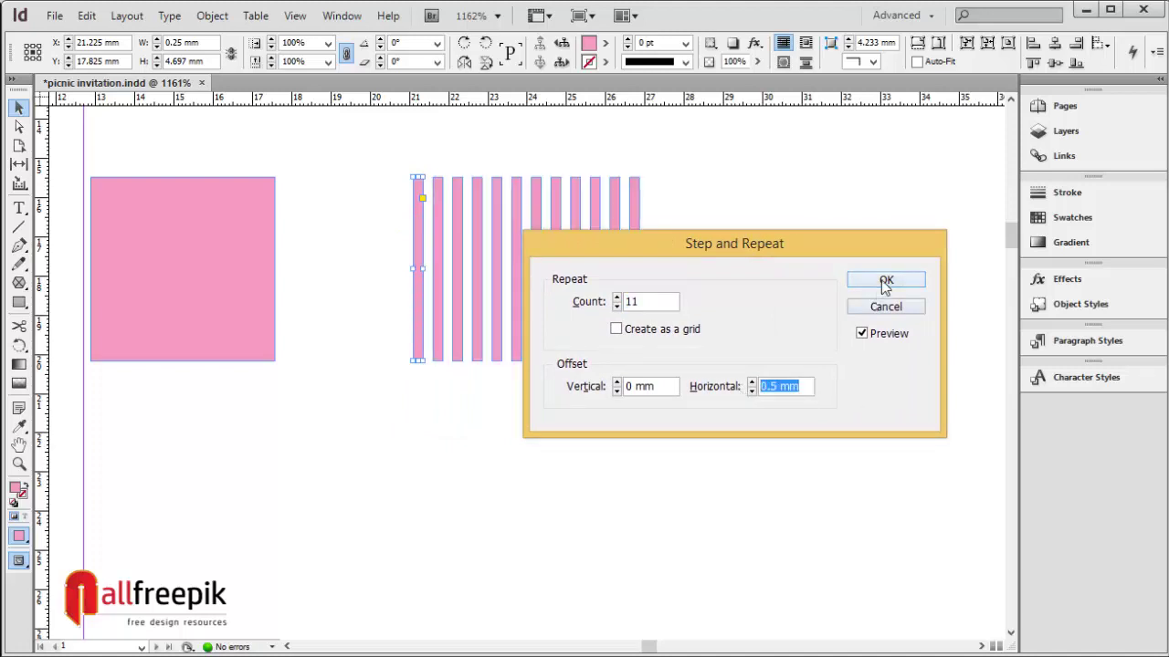
{"action": "left_click", "coordinate": [885, 279]}
Stretch all the strips together to about 7.05 mm tall and rotate them 45°
{"action": "left_click_drag", "start_coordinate": [710, 140], "coordinate": [356, 415]}
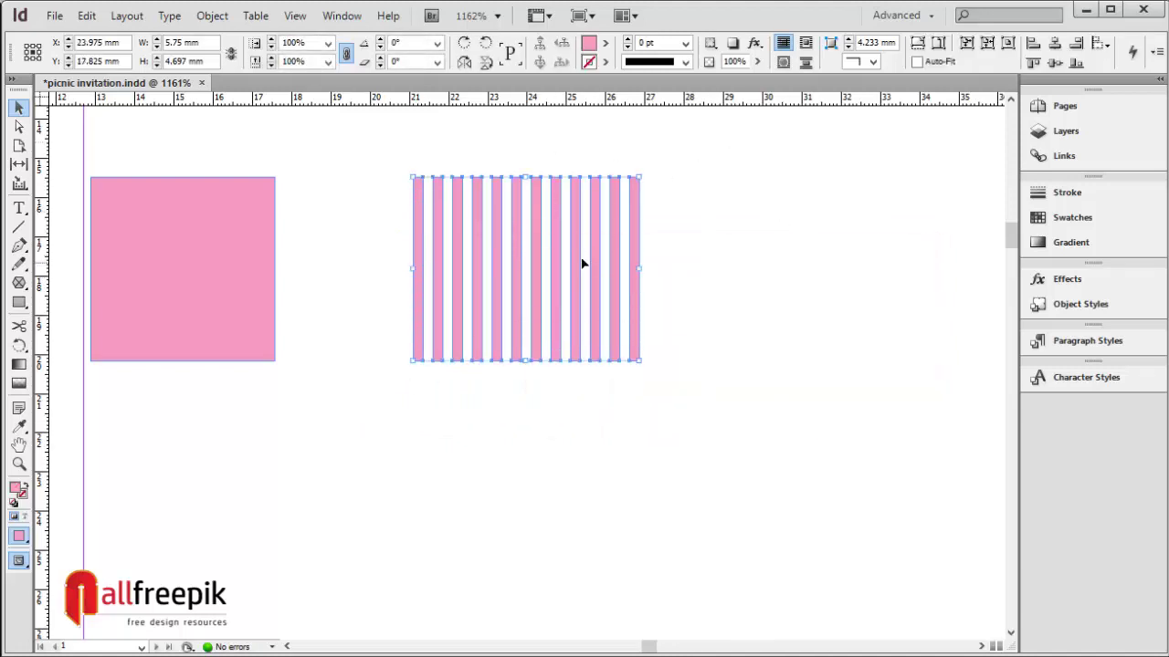
{"action": "left_click_drag", "start_coordinate": [525, 175], "coordinate": [526, 130]}
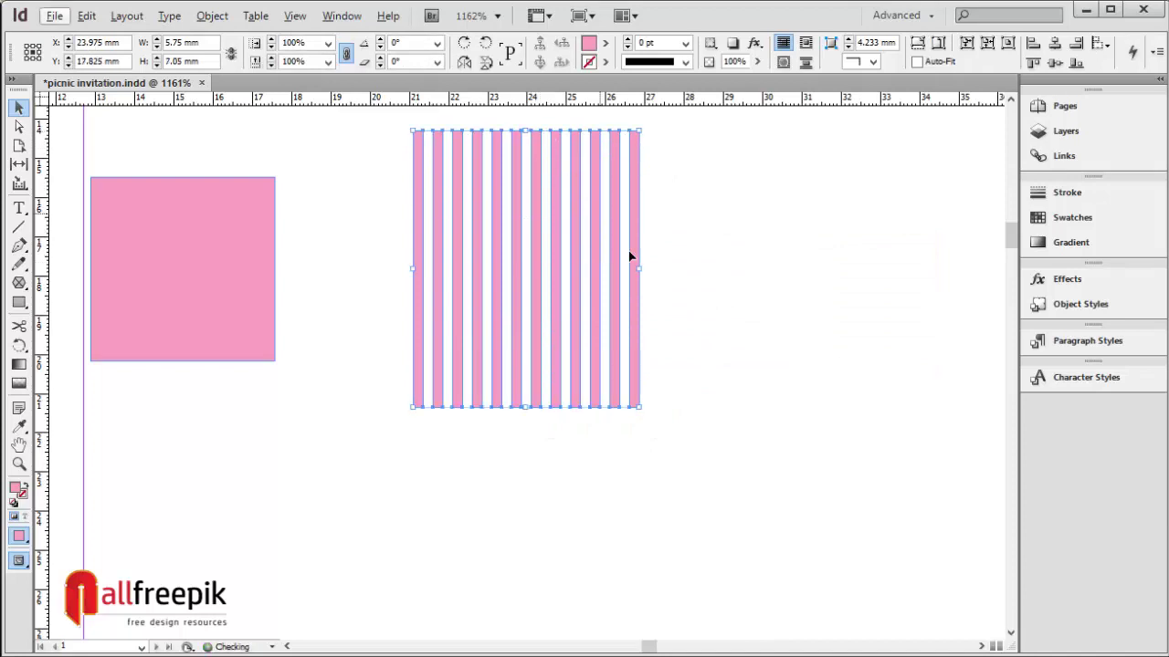
{"action": "left_click", "coordinate": [364, 44]}
{"action": "type", "text": "45"}
{"action": "key", "text": "Return"}
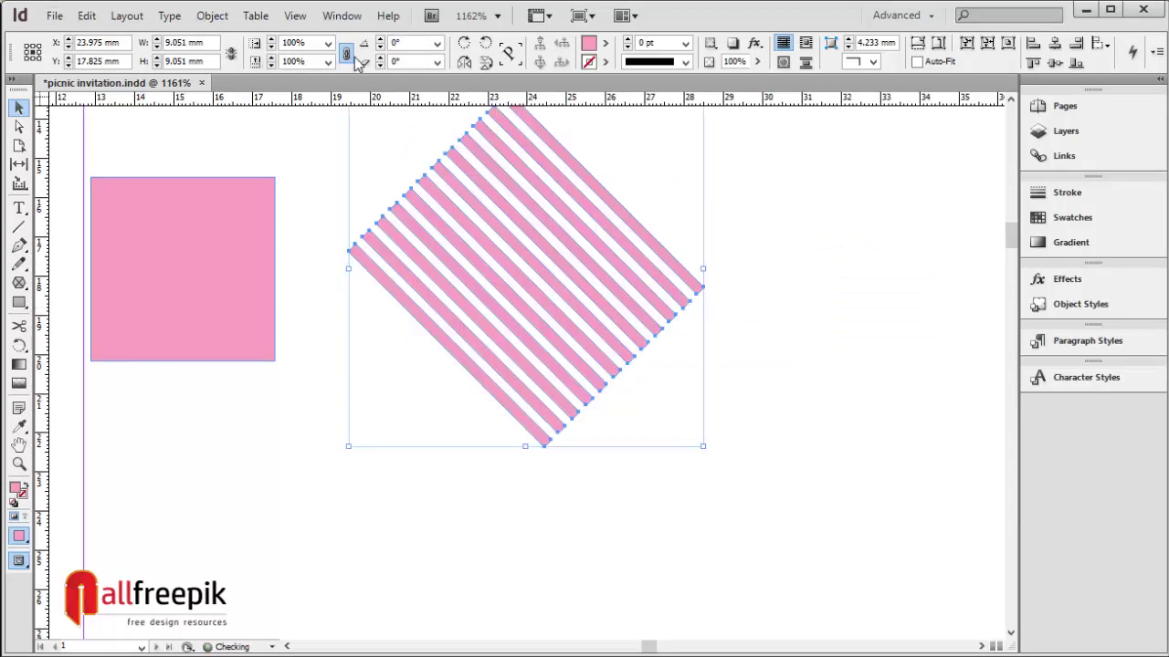
Enlarge the rotated stripes proportionally to about 10.15 mm wide and high overall
{"action": "scroll", "coordinate": [666, 242], "scroll_direction": "up", "scroll_amount": 3}
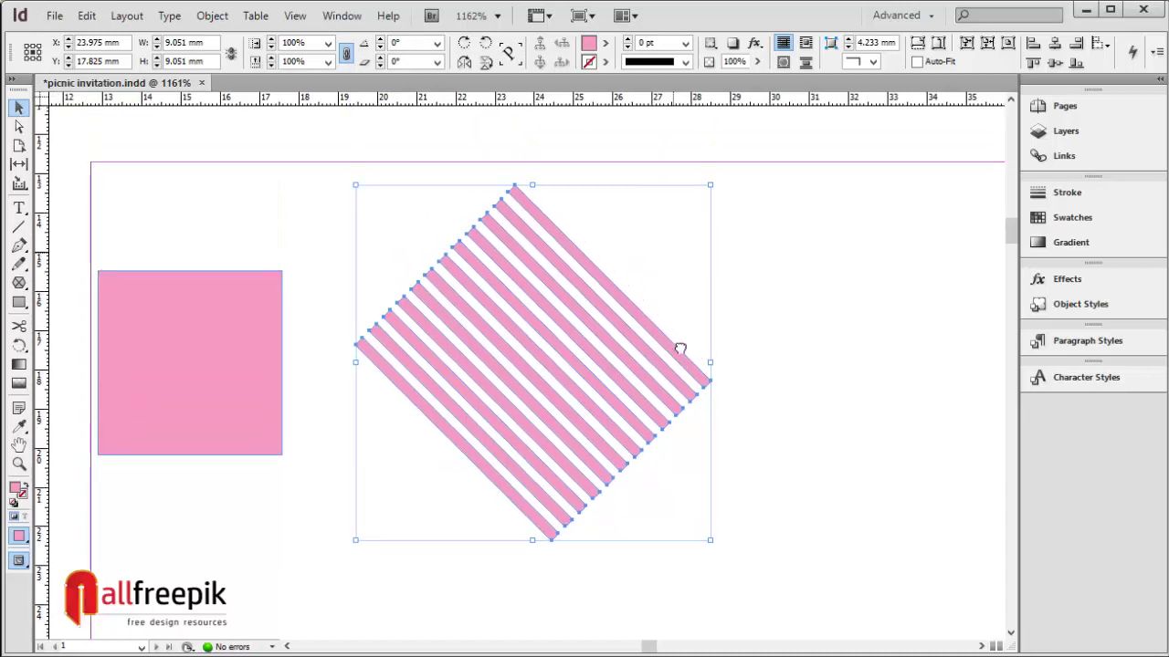
{"action": "left_click_drag", "start_coordinate": [711, 180], "coordinate": [733, 159]}
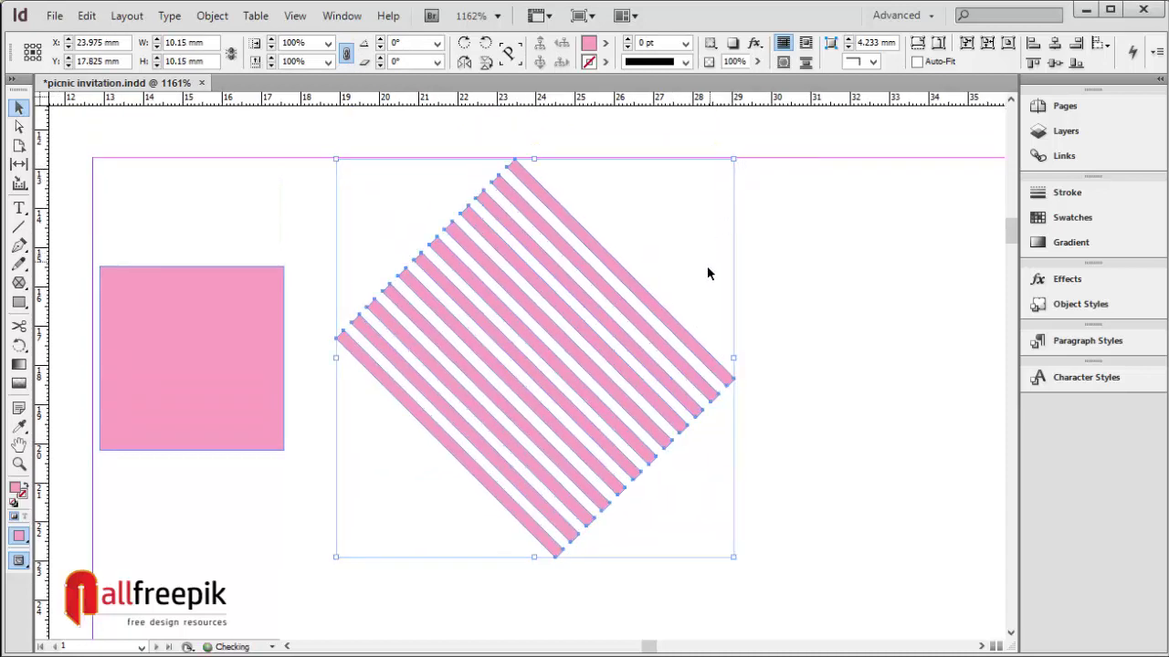
{"action": "scroll", "coordinate": [730, 237], "scroll_direction": "left", "scroll_amount": 2}
Duplicate the solid pink square onto the middle of the diagonal stripes, level with the original
{"action": "left_click", "coordinate": [361, 327]}
{"action": "left_click", "coordinate": [292, 334]}
{"action": "left_click_drag", "start_coordinate": [292, 334], "coordinate": [639, 357]}
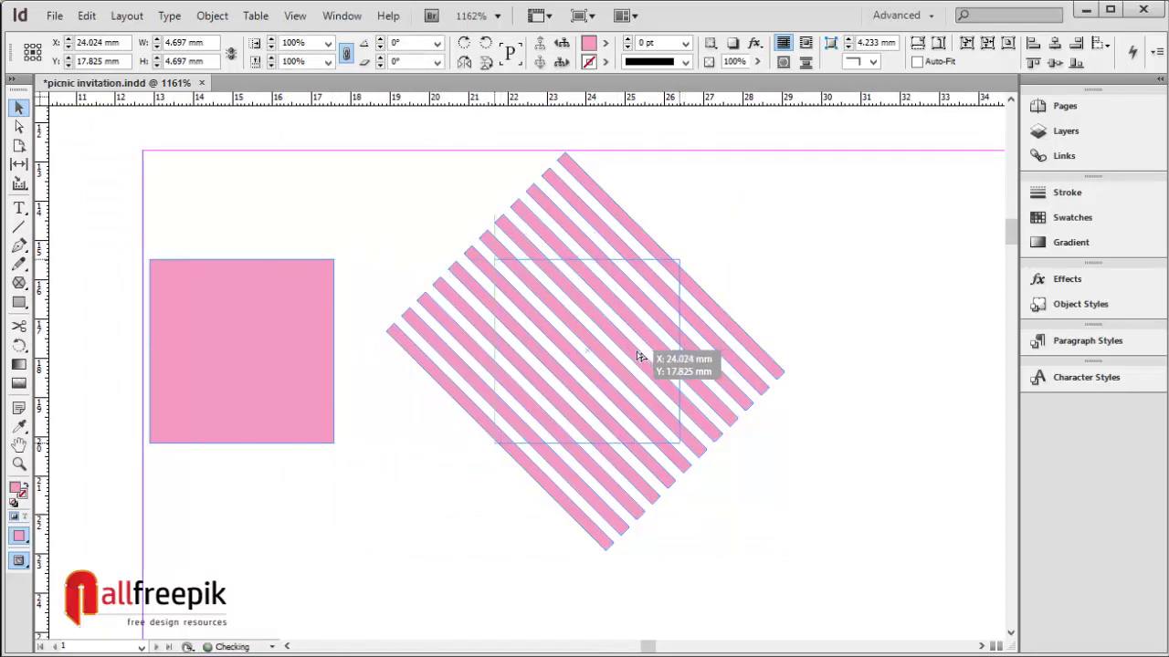
{"action": "left_click_drag", "start_coordinate": [639, 357], "coordinate": [639, 357]}
Scale the diagonal stripes down to about 9.95 mm overall and nudge them slightly upward over the square
{"action": "left_click_drag", "start_coordinate": [845, 477], "coordinate": [716, 339]}
{"action": "left_click", "coordinate": [715, 339]}
{"action": "left_click_drag", "start_coordinate": [722, 579], "coordinate": [581, 472]}
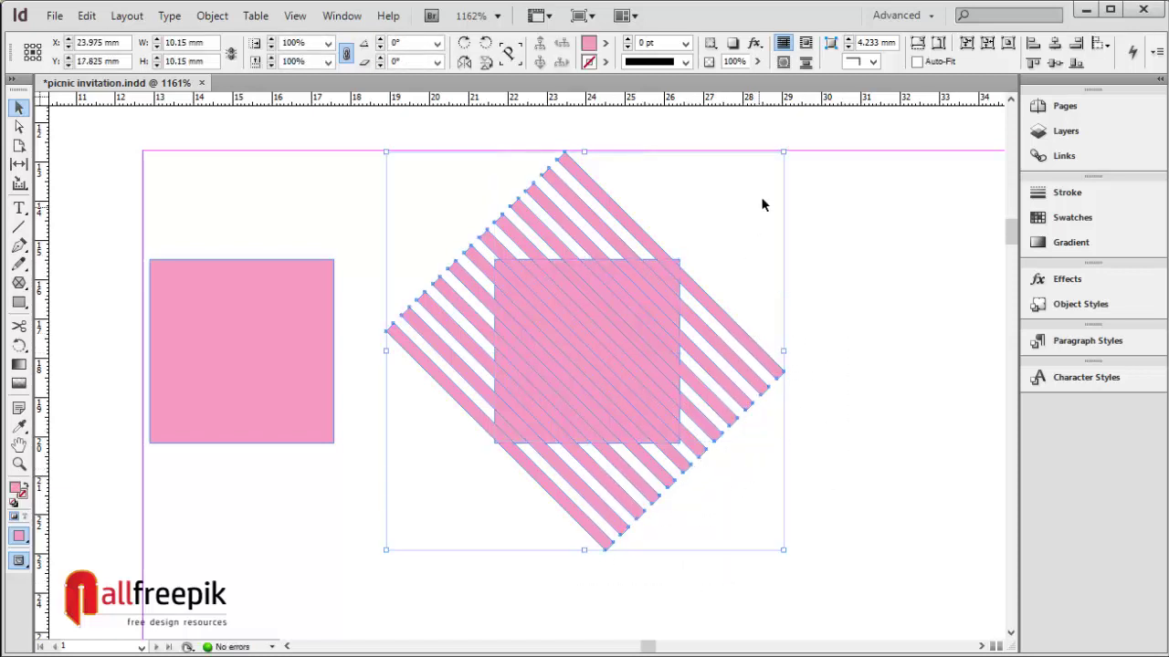
{"action": "left_click_drag", "start_coordinate": [783, 153], "coordinate": [776, 160]}
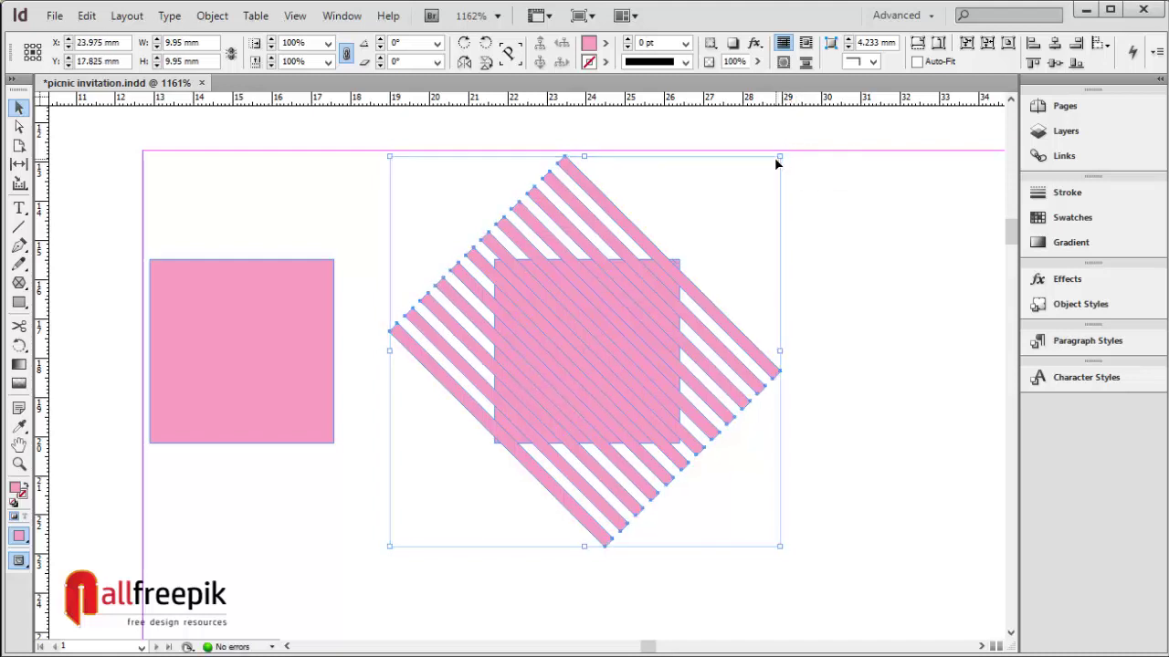
{"action": "left_click_drag", "start_coordinate": [781, 215], "coordinate": [449, 543]}
{"action": "left_click_drag", "start_coordinate": [713, 257], "coordinate": [714, 253]}
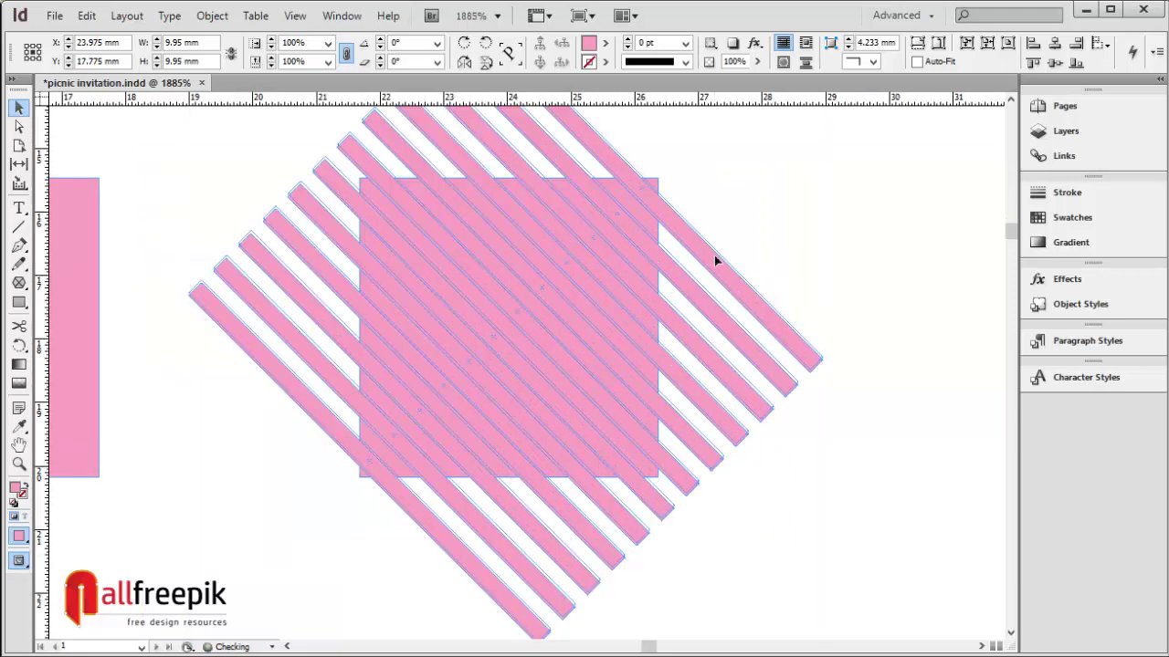
Bring the overlapping pink square to the front and cut the diagonal stripes out of it with Pathfinder's Minus Back
{"action": "left_click", "coordinate": [660, 183]}
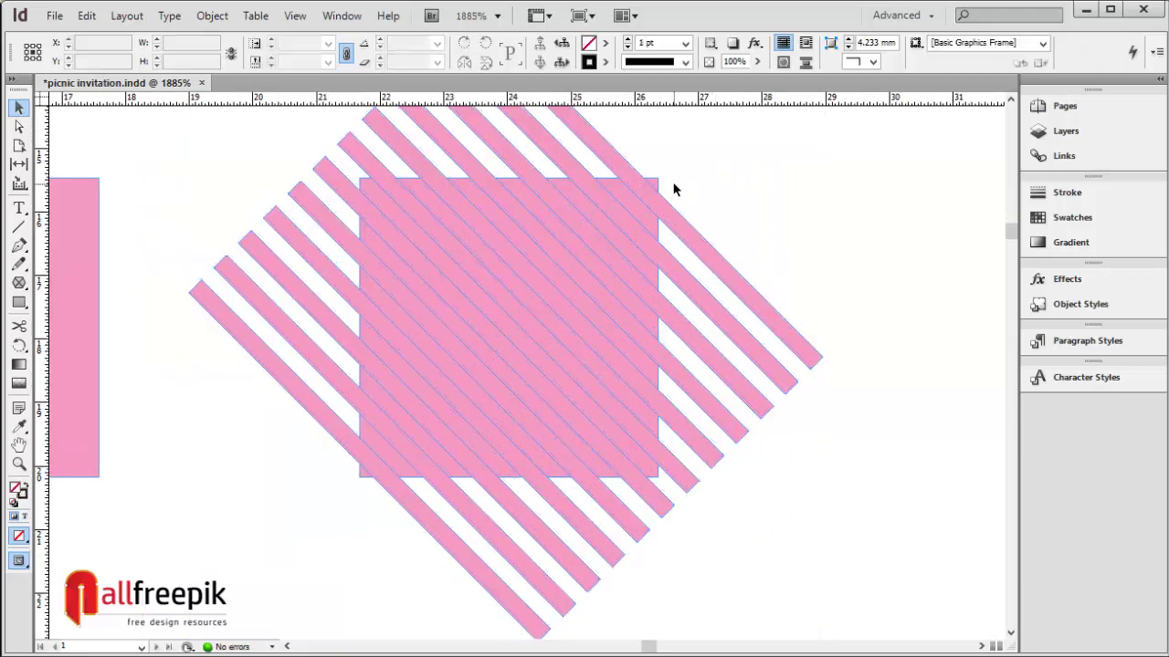
{"action": "key", "text": "ctrl+shift+bracketright"}
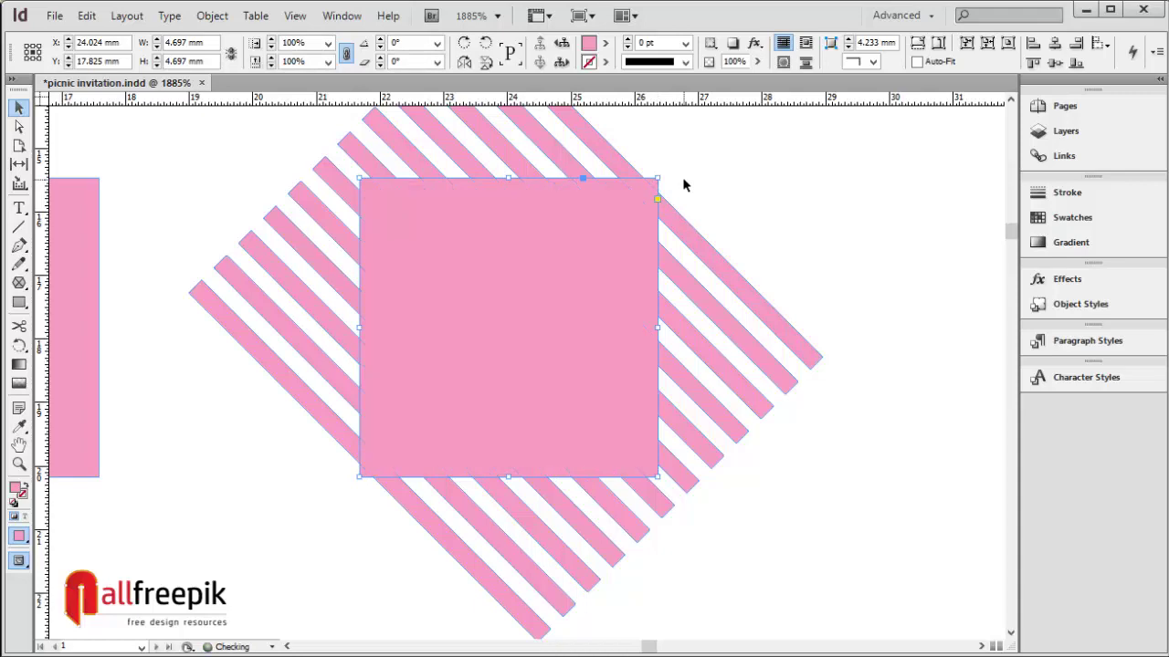
{"action": "left_click_drag", "start_coordinate": [741, 157], "coordinate": [341, 573]}
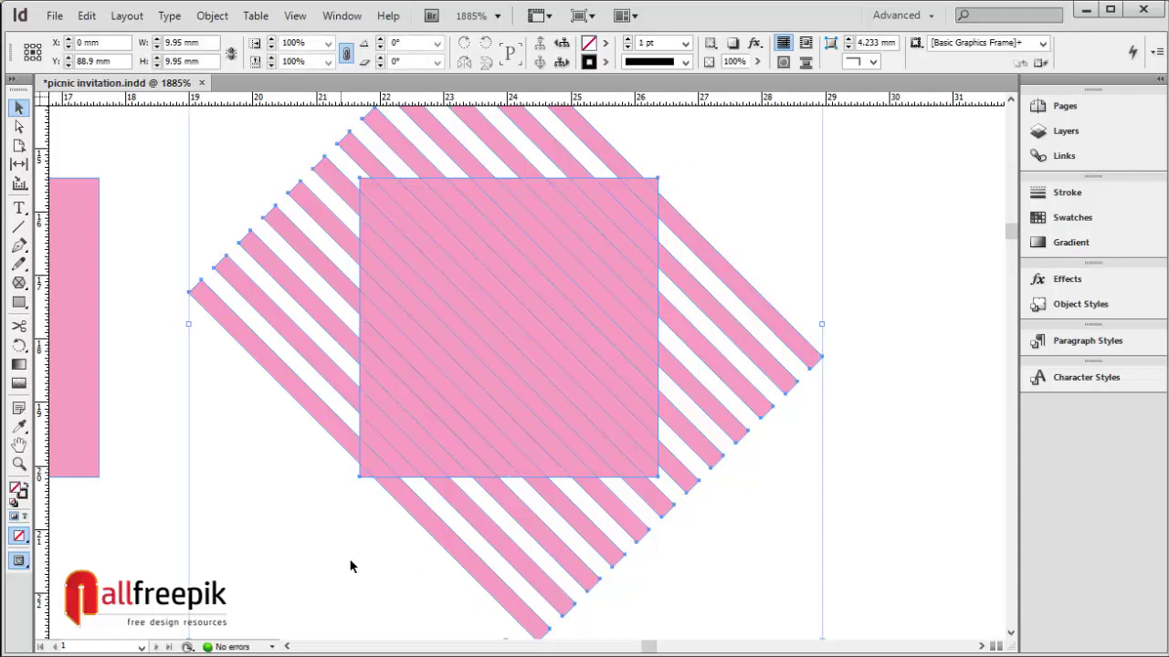
{"action": "left_click", "coordinate": [340, 16]}
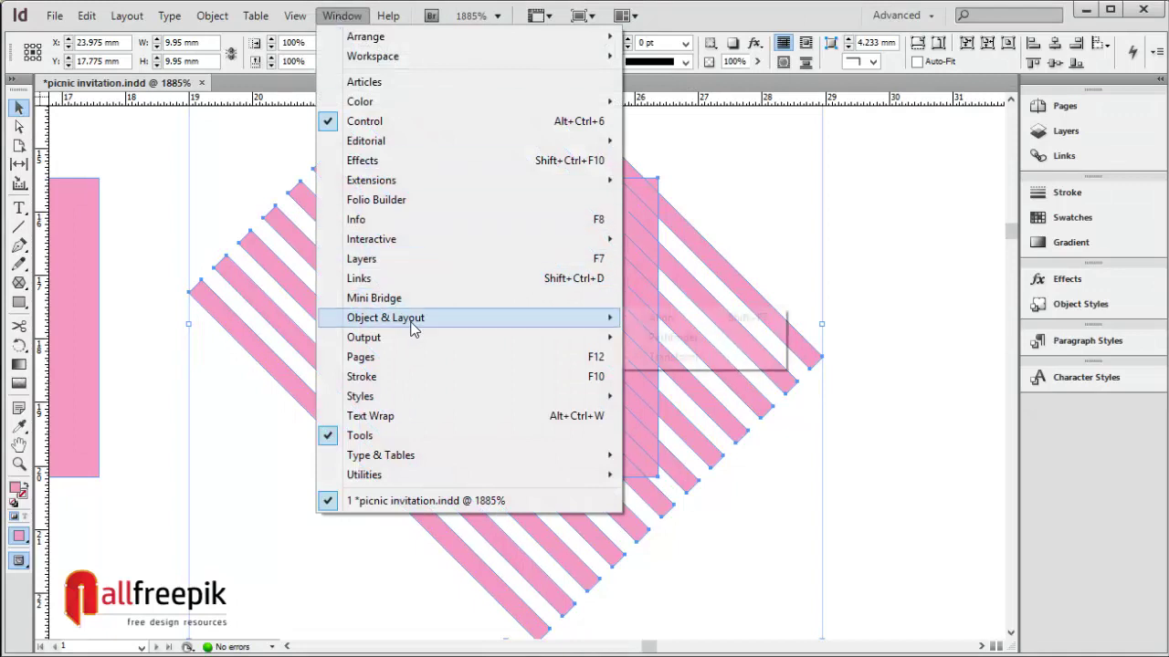
{"action": "mouse_move", "coordinate": [453, 320]}
{"action": "left_click", "coordinate": [680, 347]}
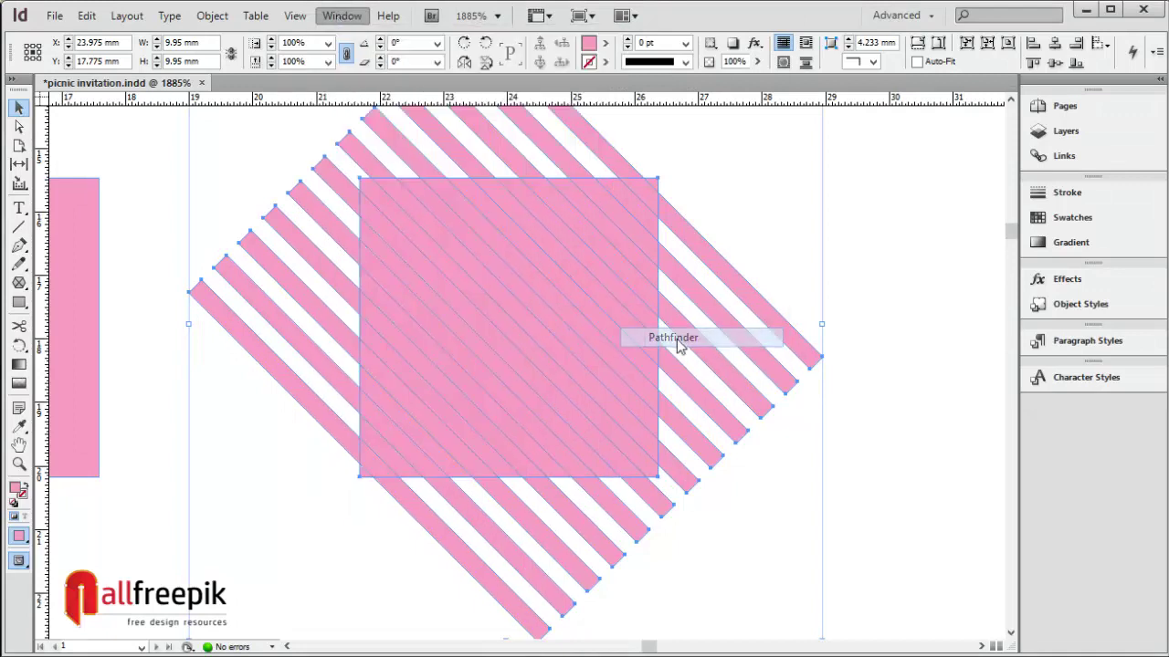
{"action": "left_click_drag", "start_coordinate": [682, 254], "coordinate": [975, 142]}
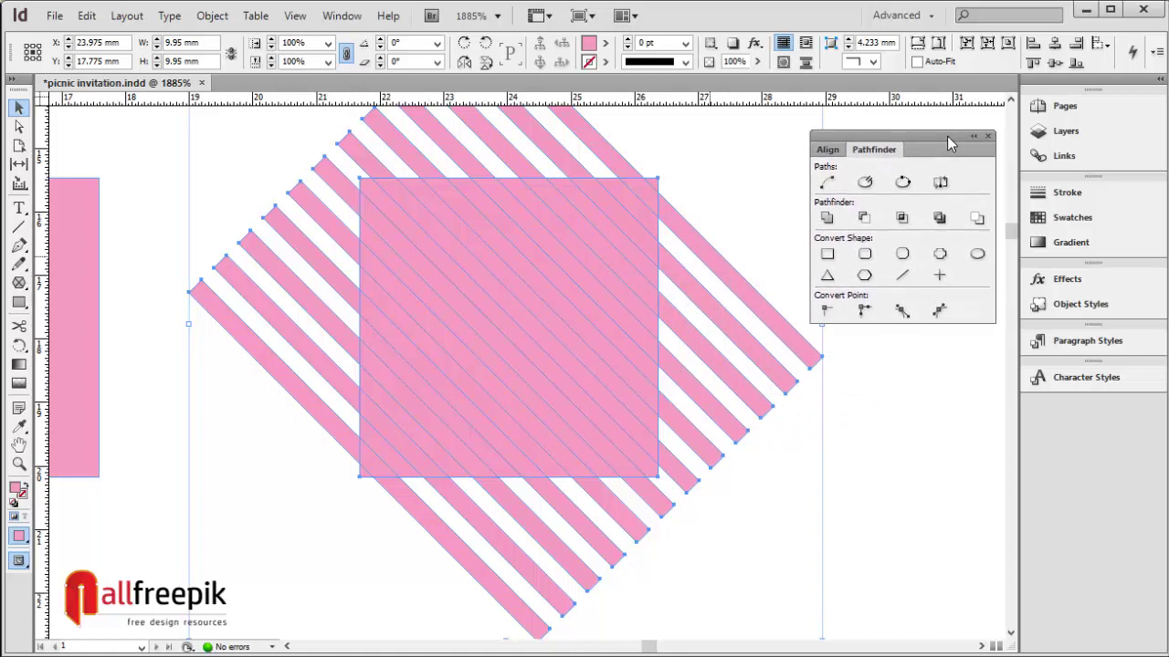
{"action": "left_click", "coordinate": [976, 226]}
{"action": "left_click", "coordinate": [772, 500]}
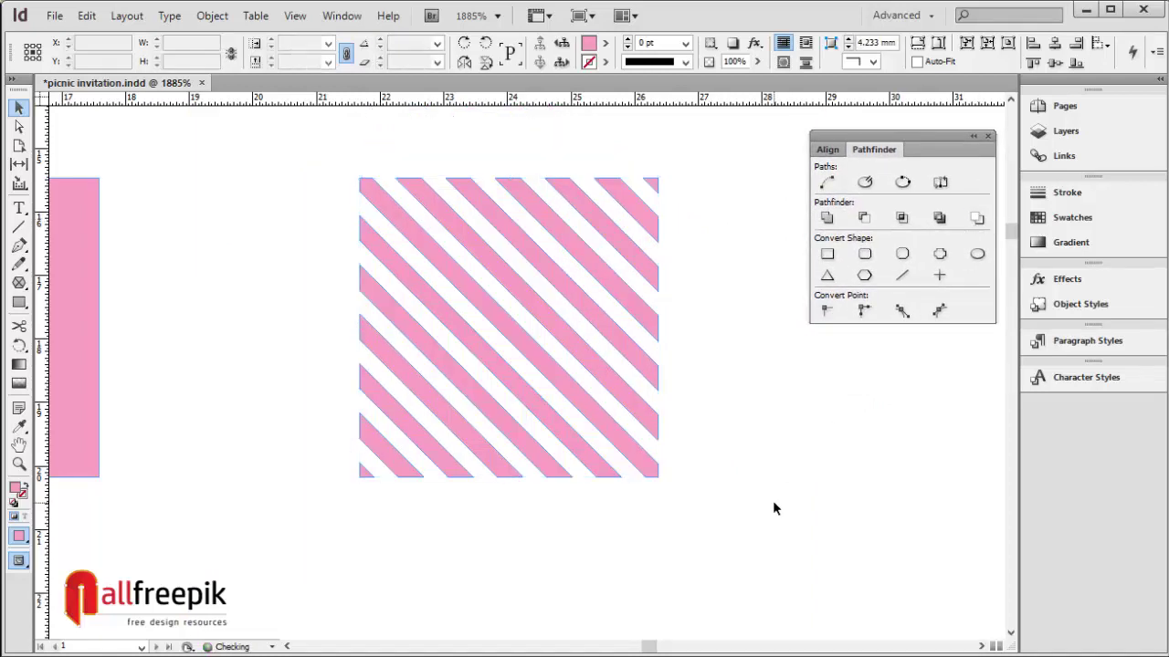
Move the solid square down by one tile and place the striped square directly above it
{"action": "left_click", "coordinate": [541, 327], "text": "alt"}
{"action": "left_click", "coordinate": [540, 327], "text": "alt"}
{"action": "left_click", "coordinate": [540, 327], "text": "alt"}
{"action": "left_click_drag", "start_coordinate": [491, 425], "coordinate": [531, 369]}
{"action": "left_click", "coordinate": [645, 376]}
{"action": "left_click", "coordinate": [384, 360]}
{"action": "left_click_drag", "start_coordinate": [384, 360], "coordinate": [378, 484]}
{"action": "left_click_drag", "start_coordinate": [493, 381], "coordinate": [378, 384]}
Duplicate the striped square in place and move the copy diagonally down to the right of the solid square
{"action": "left_click", "coordinate": [86, 16]}
{"action": "left_click", "coordinate": [146, 107]}
{"action": "left_click", "coordinate": [85, 15]}
{"action": "left_click", "coordinate": [167, 186]}
{"action": "left_click_drag", "start_coordinate": [394, 383], "coordinate": [522, 507]}
Group the solid and striped squares, align the group to the page's upper-left margin corner, and close Pathfinder
{"action": "left_click", "coordinate": [384, 365], "text": "shift"}
{"action": "left_click", "coordinate": [212, 15]}
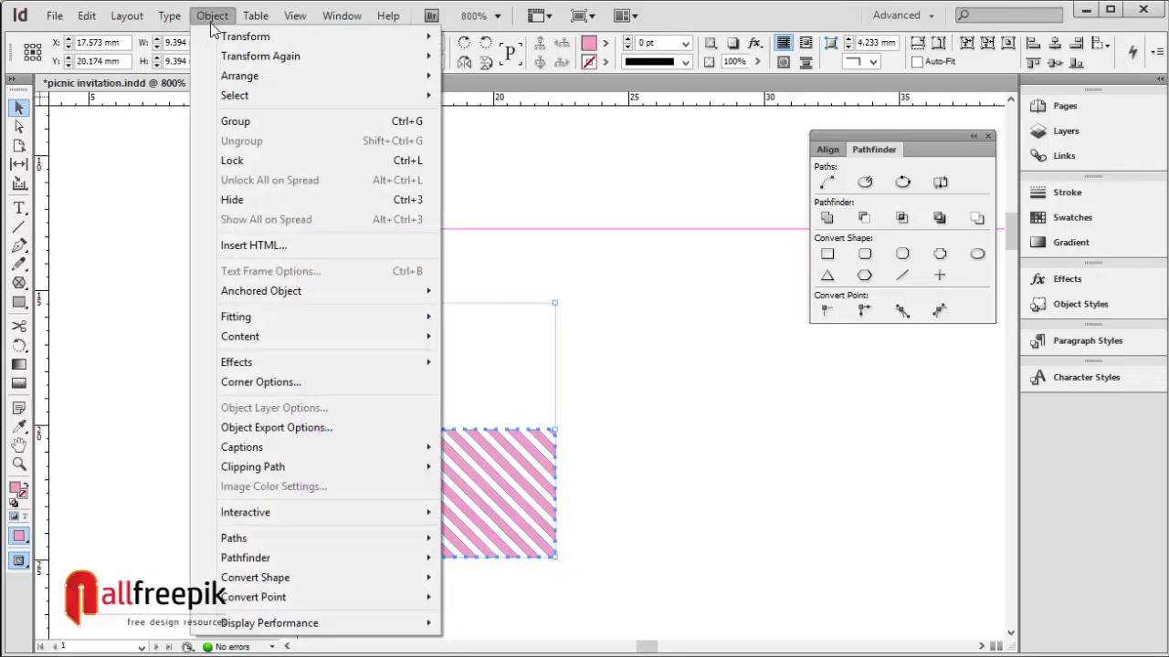
{"action": "left_click", "coordinate": [250, 120]}
{"action": "left_click", "coordinate": [520, 383]}
{"action": "left_click", "coordinate": [416, 507]}
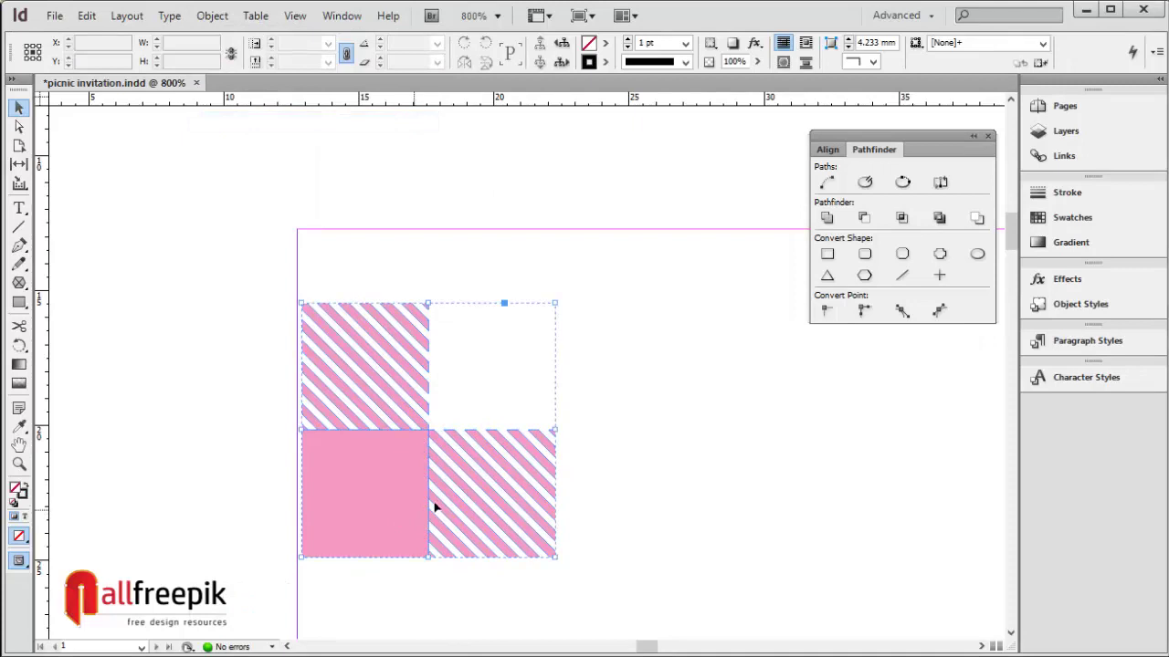
{"action": "left_click_drag", "start_coordinate": [415, 498], "coordinate": [410, 497]}
{"action": "left_click_drag", "start_coordinate": [663, 498], "coordinate": [579, 425]}
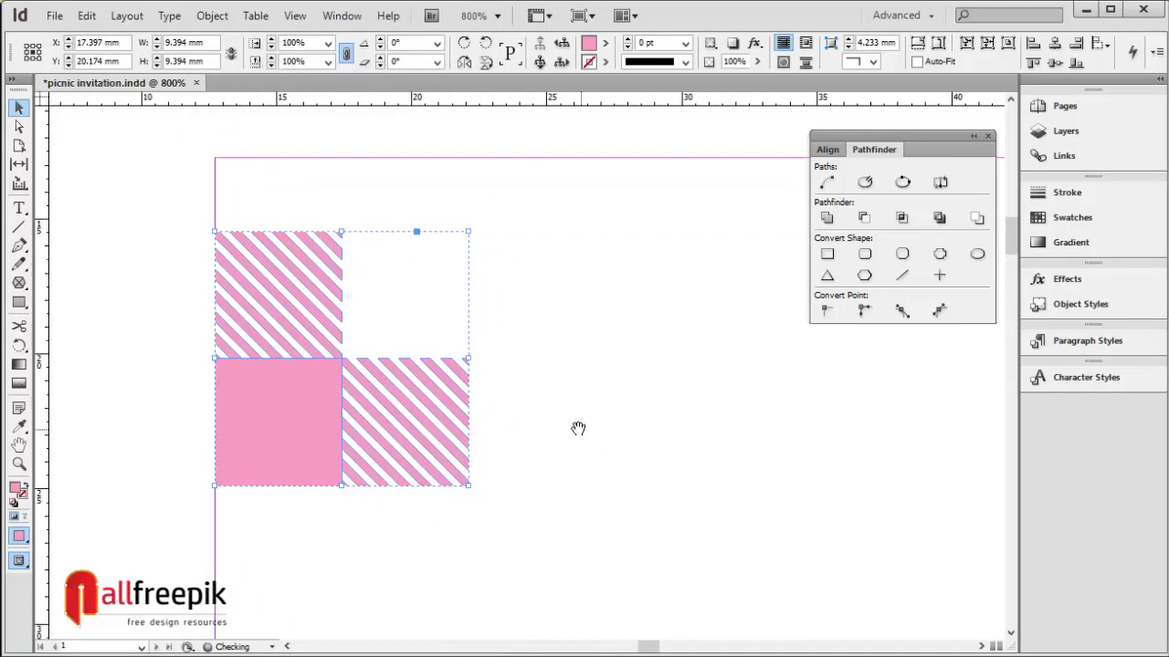
{"action": "left_click_drag", "start_coordinate": [282, 418], "coordinate": [417, 426]}
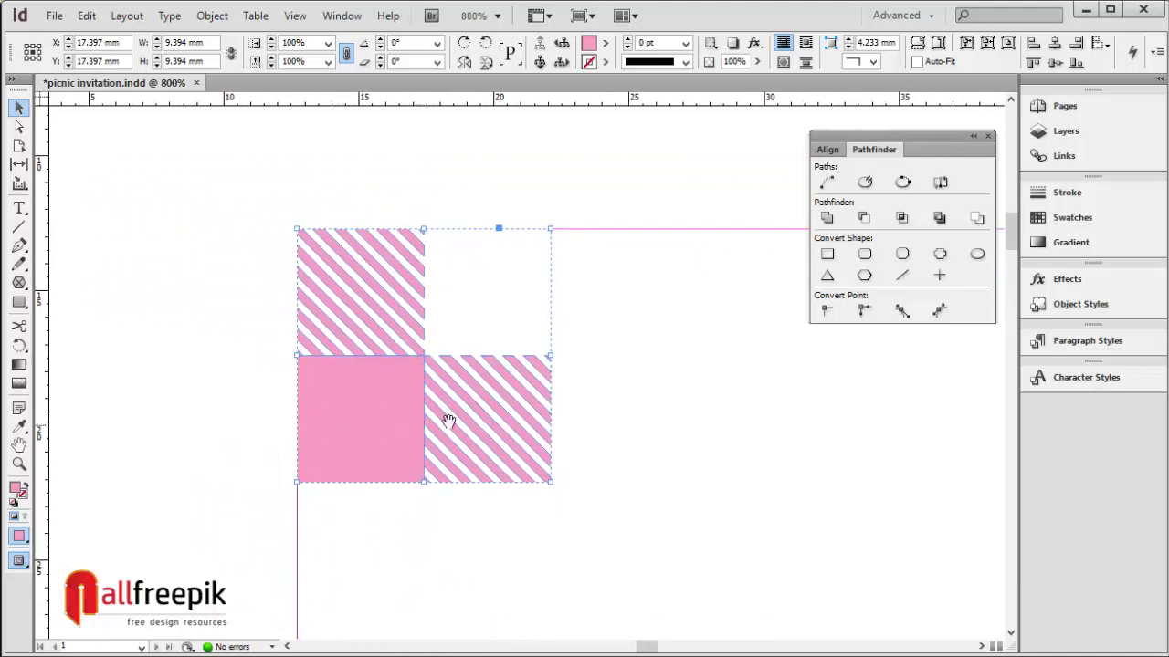
{"action": "left_click", "coordinate": [988, 138]}
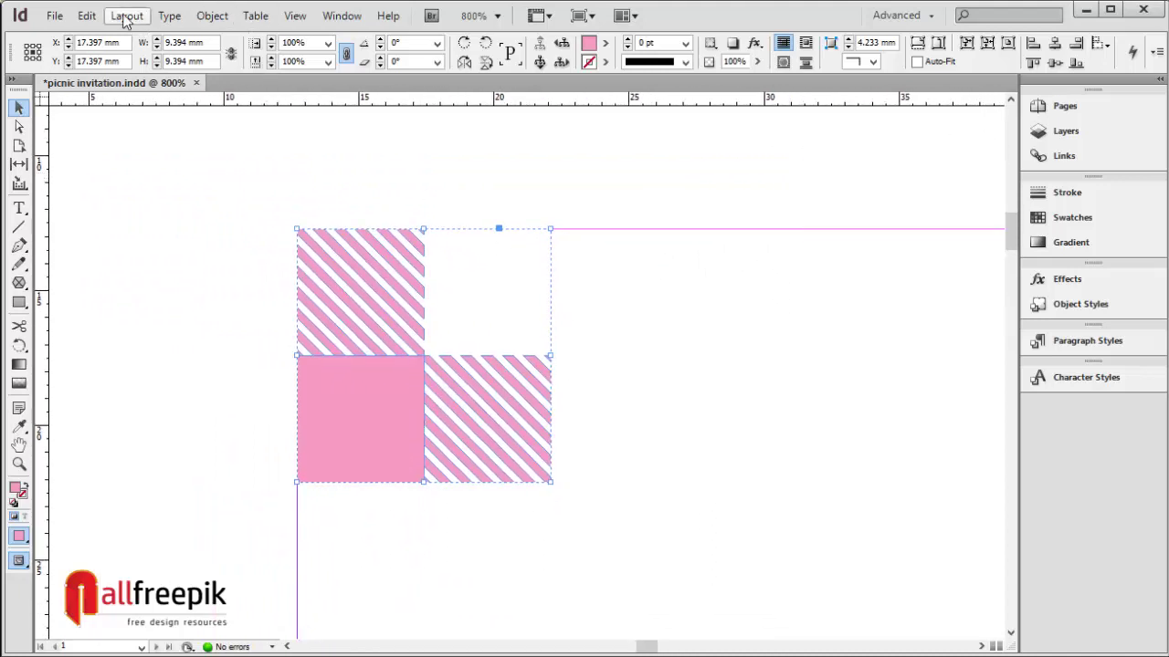
Step and Repeat the grouped tile 20 times with a horizontal offset of 9.394 mm and no vertical offset
{"action": "left_click", "coordinate": [86, 16]}
{"action": "left_click", "coordinate": [255, 252]}
{"action": "left_click_drag", "start_coordinate": [183, 254], "coordinate": [822, 256]}
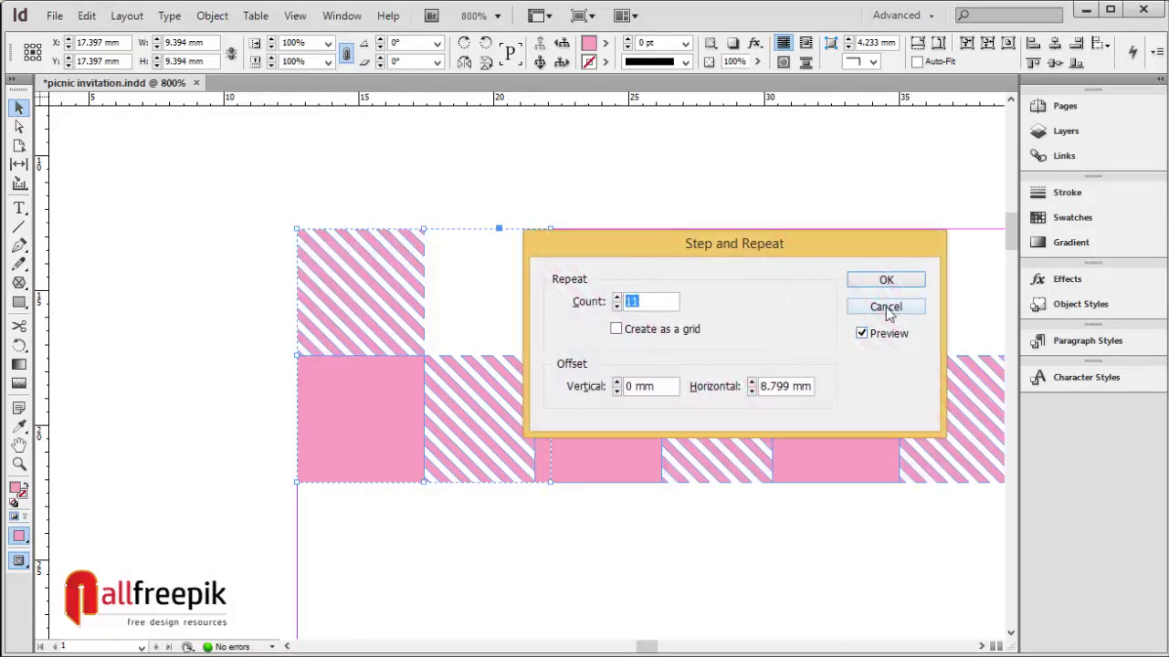
{"action": "left_click", "coordinate": [808, 391]}
{"action": "left_click_drag", "start_coordinate": [812, 388], "coordinate": [716, 389]}
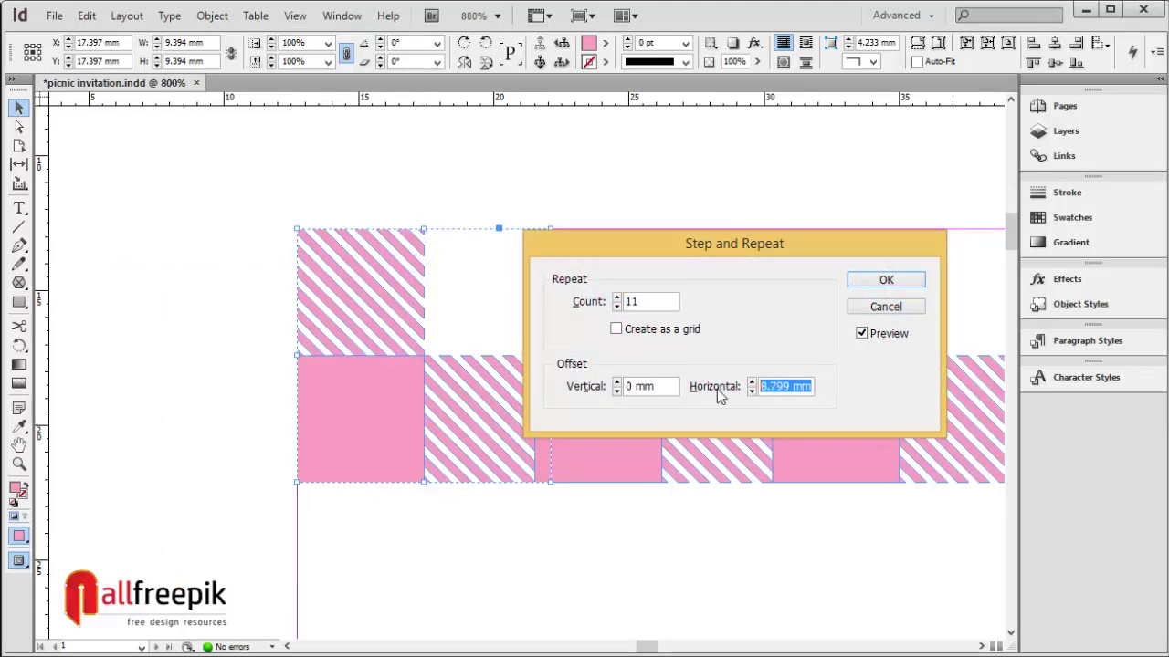
{"action": "type", "text": "9."}
{"action": "key", "text": "Tab"}
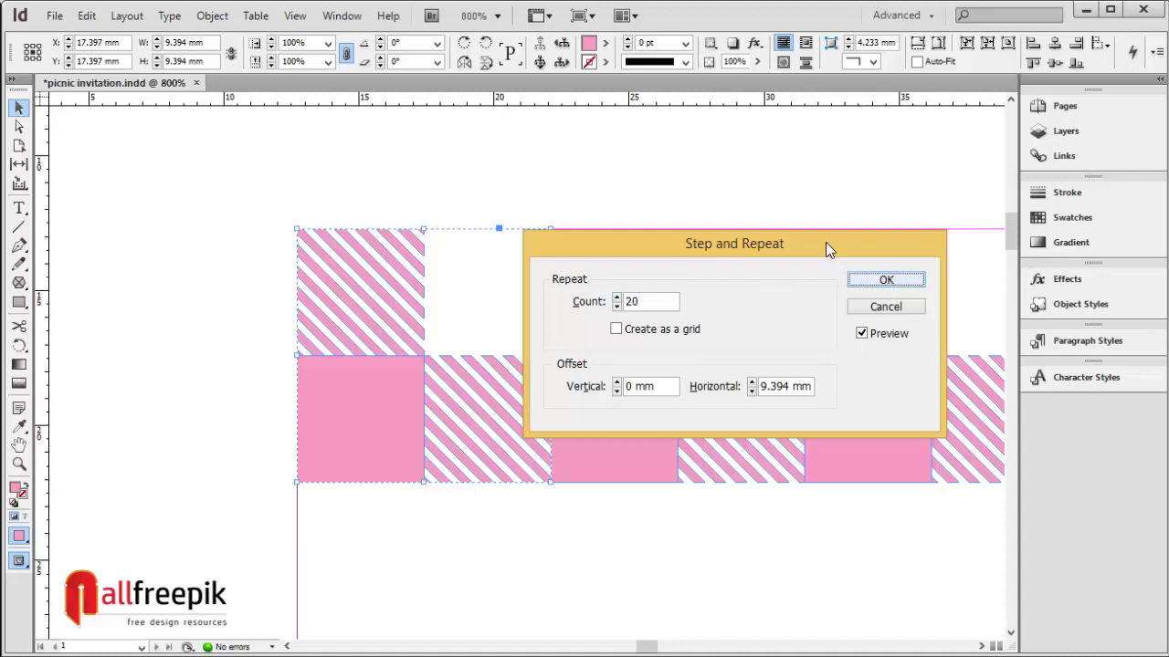
{"action": "left_click_drag", "start_coordinate": [827, 247], "coordinate": [760, 241]}
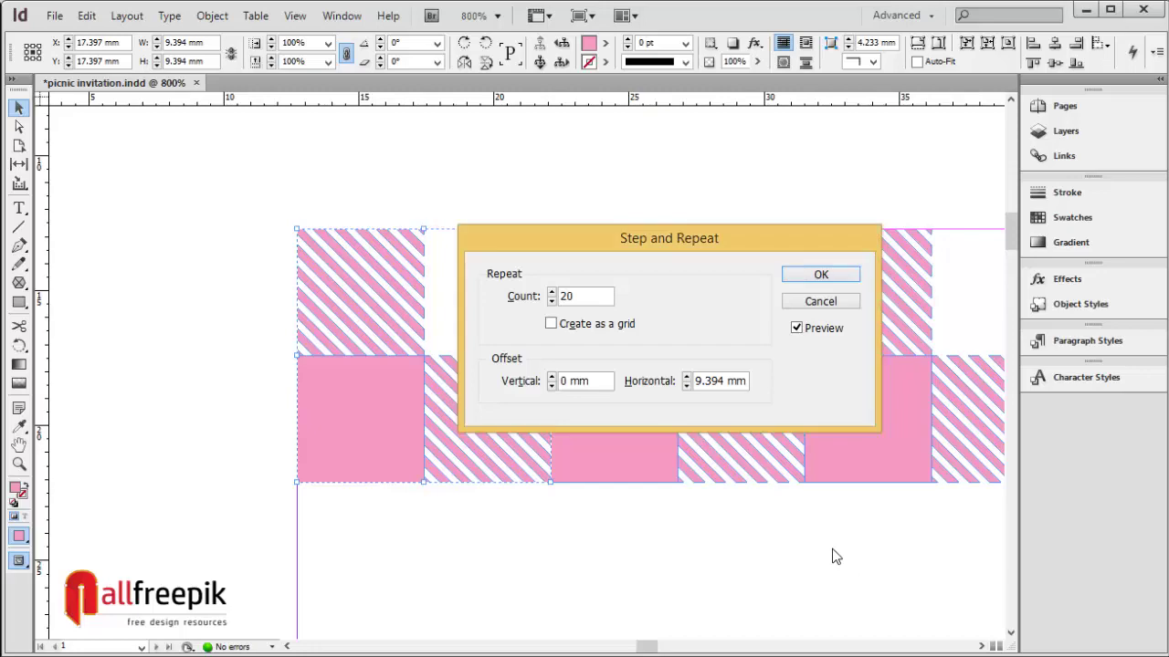
{"action": "left_click", "coordinate": [832, 279]}
Step and Repeat the last tile of the row 5 more times with the 9.394 mm horizontal offset
{"action": "key", "text": "ctrl+minus"}
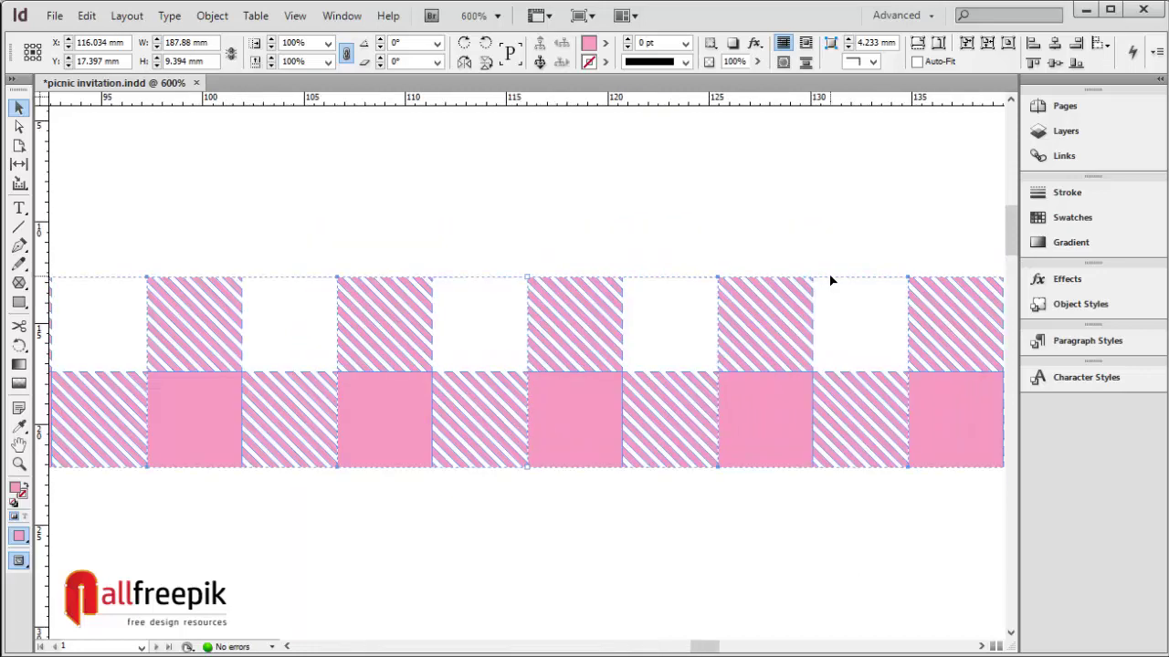
{"action": "key", "text": "ctrl+minus"}
{"action": "key", "text": "ctrl+minus"}
{"action": "key", "text": "ctrl+minus"}
{"action": "key", "text": "ctrl+minus"}
{"action": "key", "text": "ctrl+minus"}
{"action": "key", "text": "ctrl+minus"}
{"action": "key", "text": "ctrl+minus"}
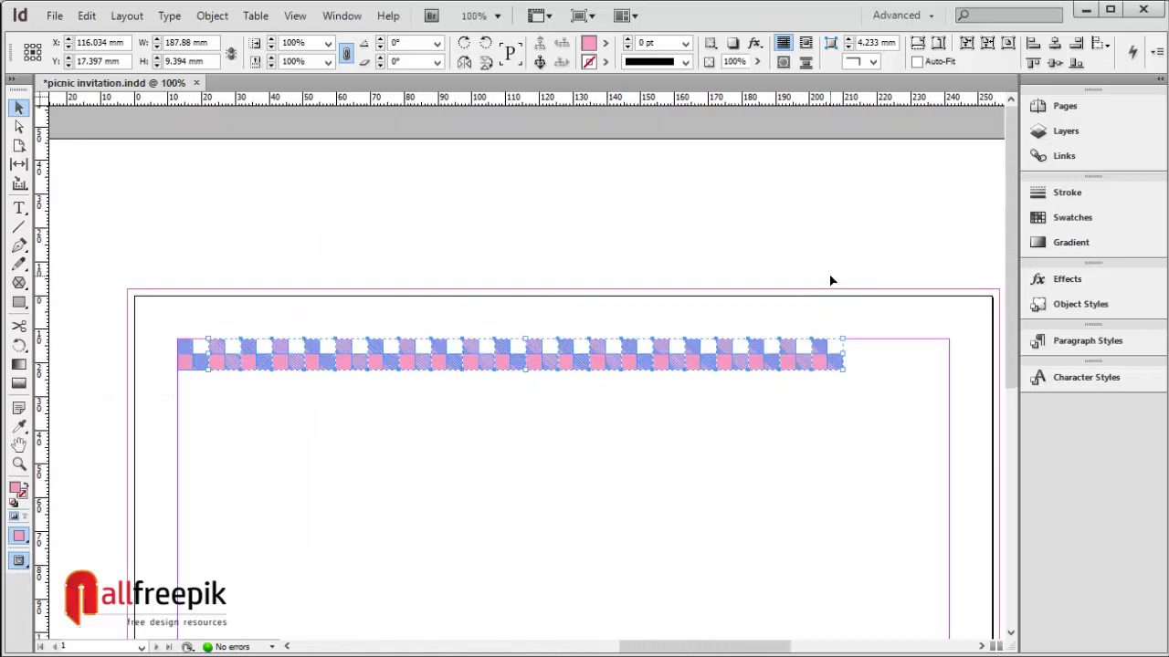
{"action": "left_click", "coordinate": [87, 16]}
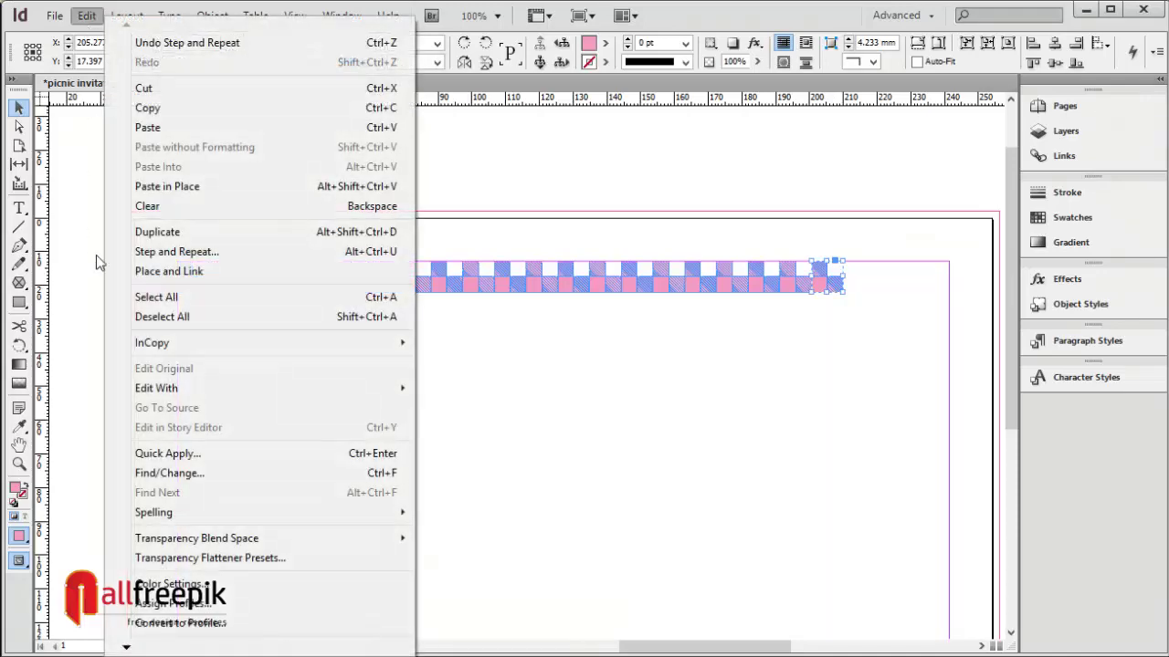
{"action": "left_click", "coordinate": [174, 251]}
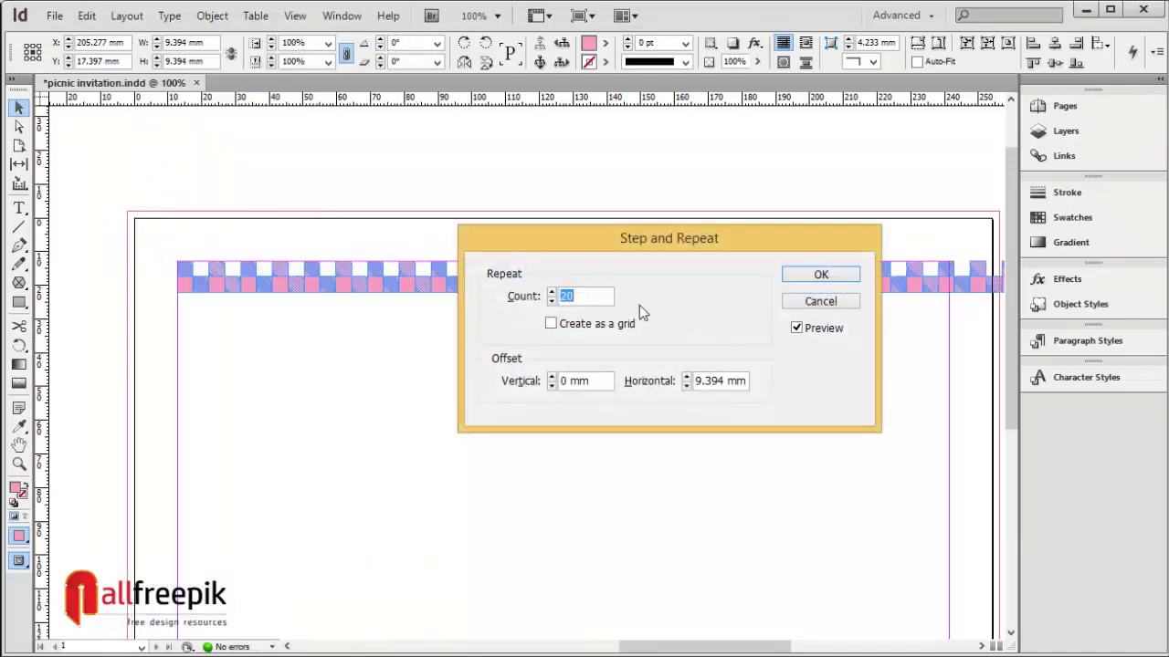
{"action": "type", "text": "5"}
{"action": "key", "text": "Return"}
Move the whole tile row to the page's upper-left corner and scale it to 254 mm wide and 9.77 mm high
{"action": "left_click_drag", "start_coordinate": [658, 339], "coordinate": [627, 323]}
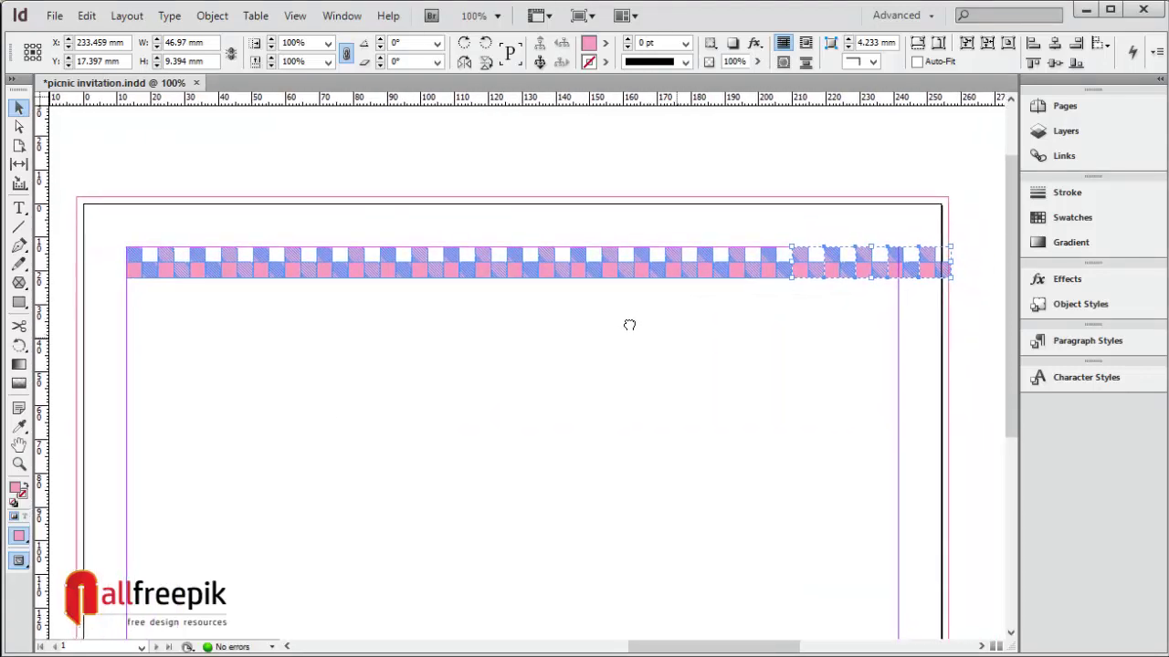
{"action": "left_click_drag", "start_coordinate": [968, 311], "coordinate": [174, 225]}
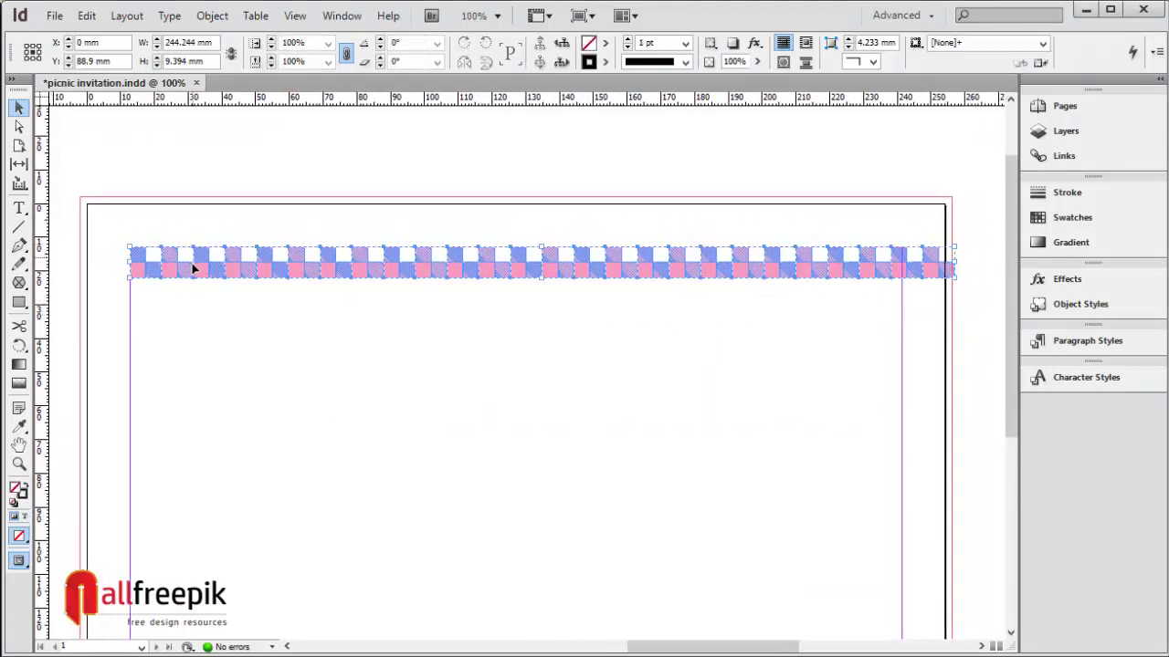
{"action": "left_click_drag", "start_coordinate": [183, 274], "coordinate": [137, 230]}
{"action": "left_click_drag", "start_coordinate": [912, 236], "coordinate": [947, 237]}
{"action": "key", "text": "ctrl+minus"}
{"action": "key", "text": "ctrl+minus"}
{"action": "key", "text": "ctrl+minus"}
{"action": "key", "text": "ctrl+minus"}
{"action": "key", "text": "ctrl+minus"}
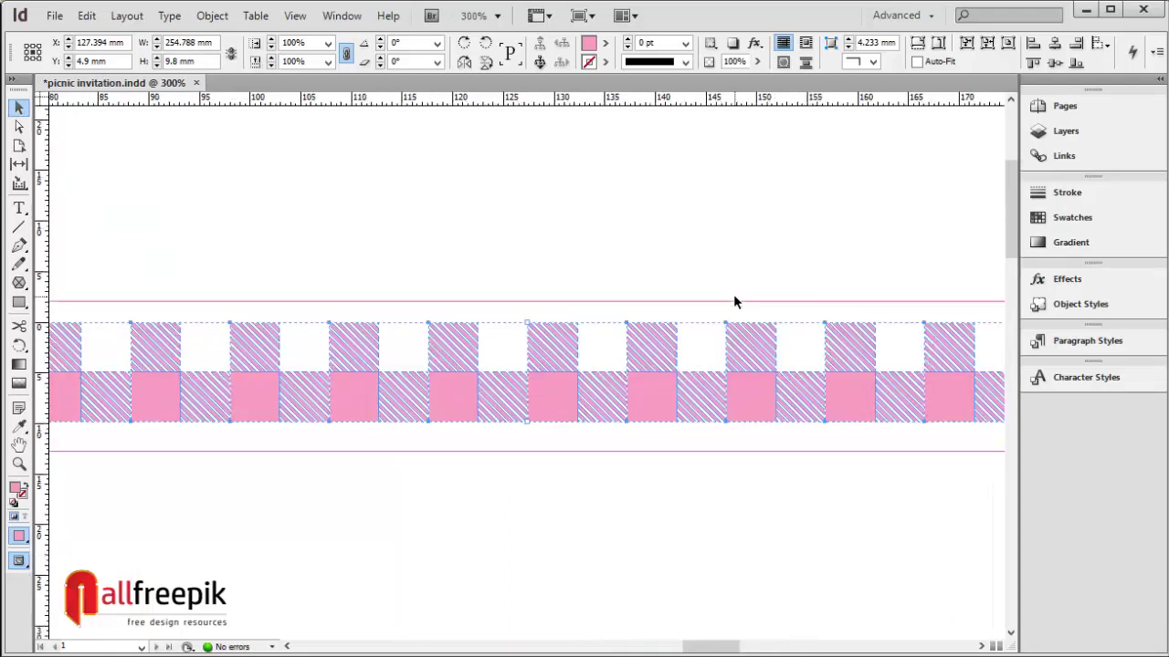
{"action": "key", "text": "ctrl+minus"}
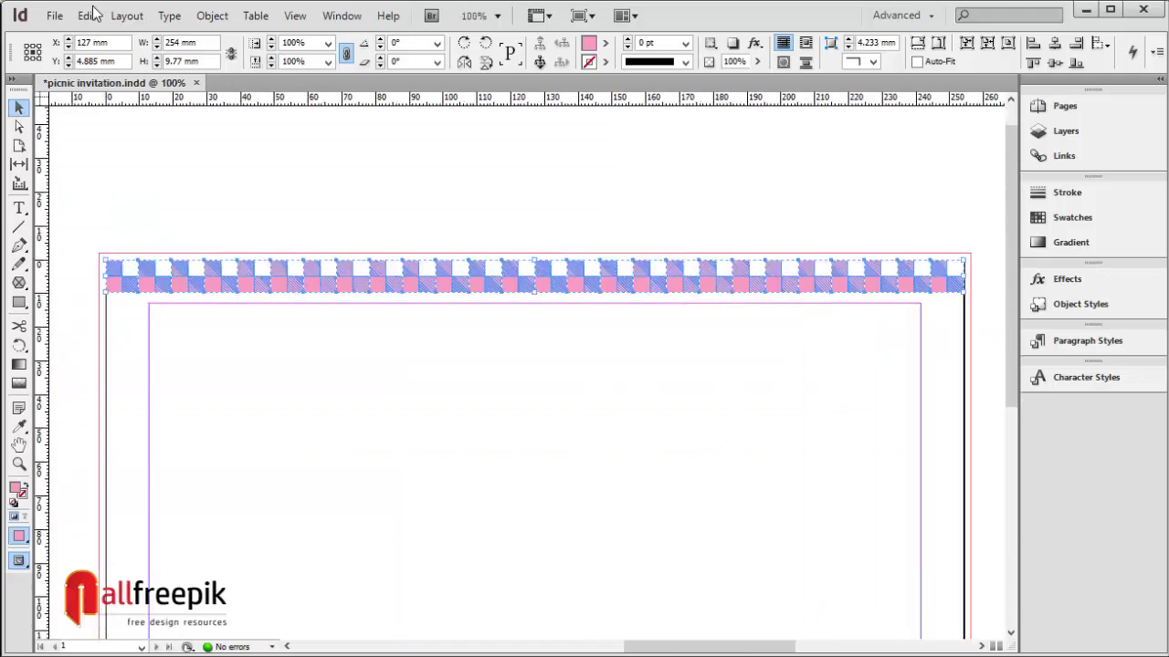
Step and Repeat the row 20 times down the page with a 9.77 mm vertical and 0 mm horizontal offset, and deselect everything
{"action": "left_click", "coordinate": [86, 16]}
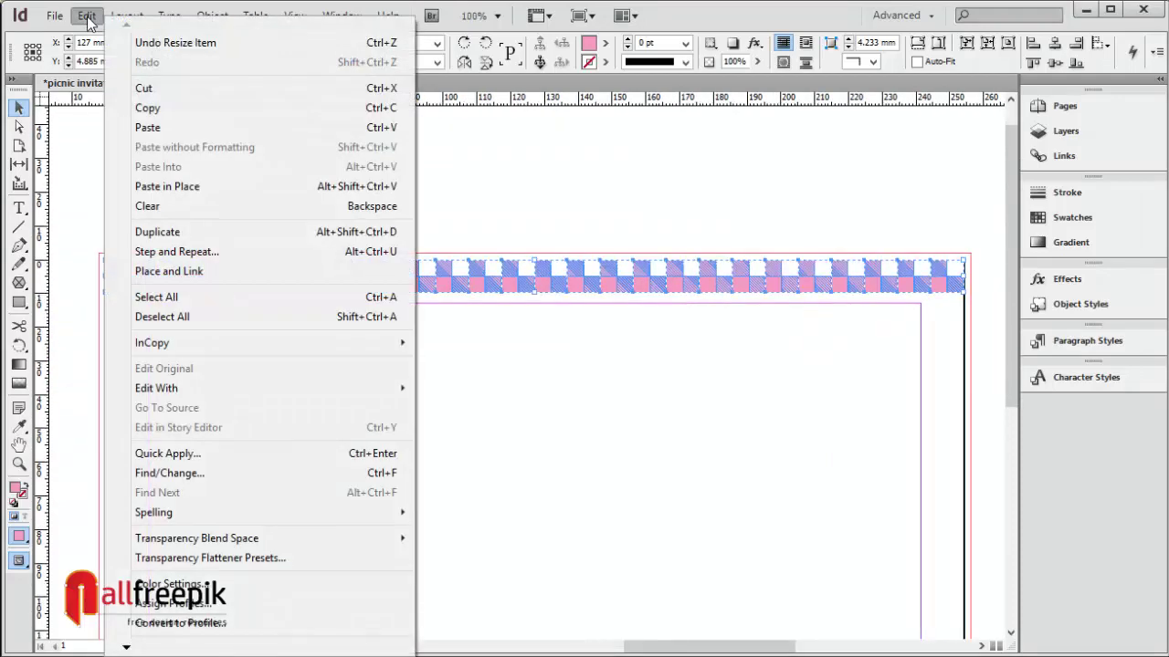
{"action": "left_click", "coordinate": [195, 251]}
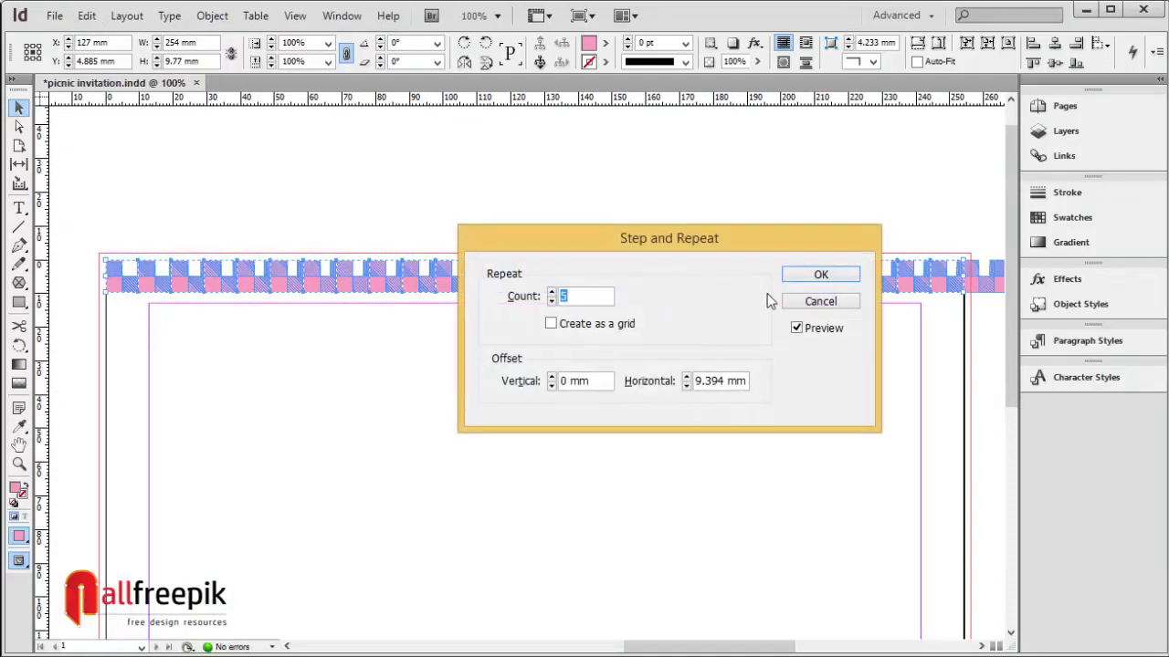
{"action": "left_click_drag", "start_coordinate": [748, 381], "coordinate": [652, 390]}
{"action": "type", "text": "0"}
{"action": "key", "text": "Tab"}
{"action": "left_click_drag", "start_coordinate": [590, 380], "coordinate": [562, 384]}
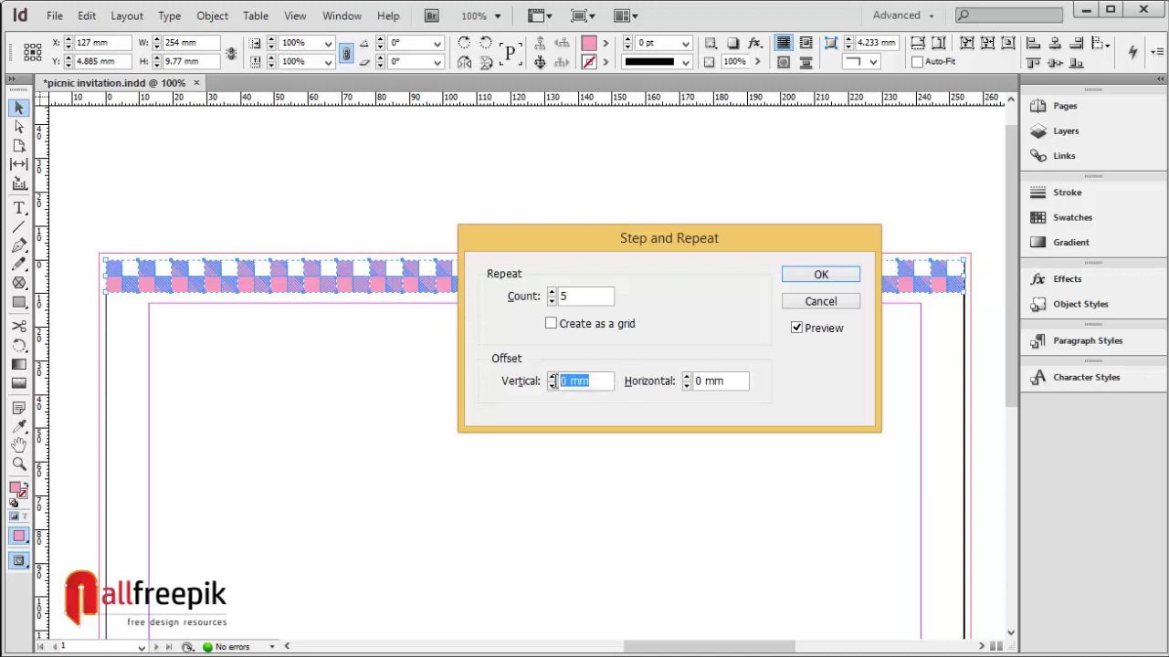
{"action": "type", "text": "9.77"}
{"action": "key", "text": "shift+Tab"}
{"action": "type", "text": "20"}
{"action": "key", "text": "Tab"}
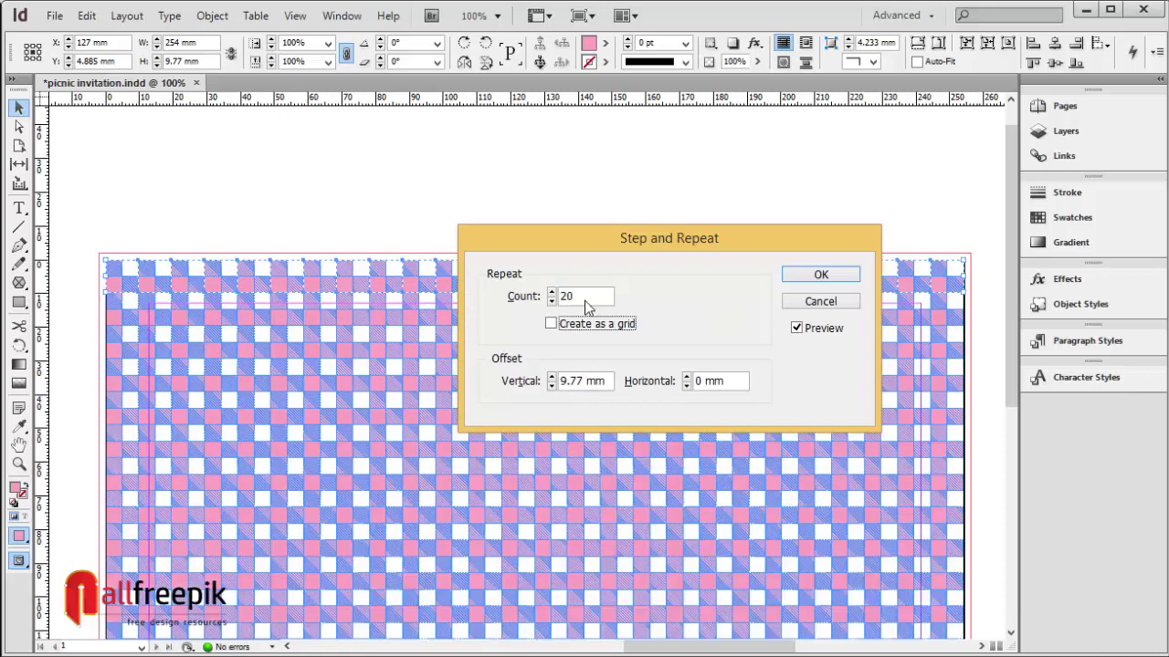
{"action": "left_click", "coordinate": [835, 274]}
{"action": "key", "text": "ctrl+shift+a"}
Select all the gingham rows covering the page and group them into one object
{"action": "scroll", "coordinate": [683, 305], "scroll_direction": "up", "scroll_amount": 3}
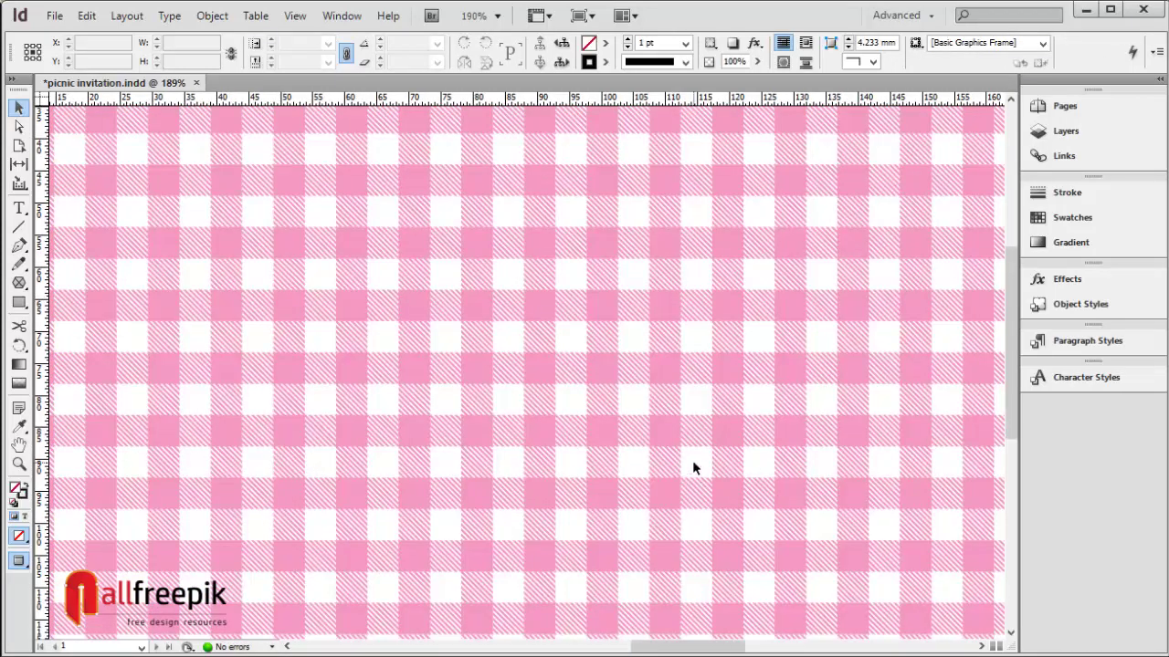
{"action": "scroll", "coordinate": [692, 467], "scroll_direction": "down", "scroll_amount": 2}
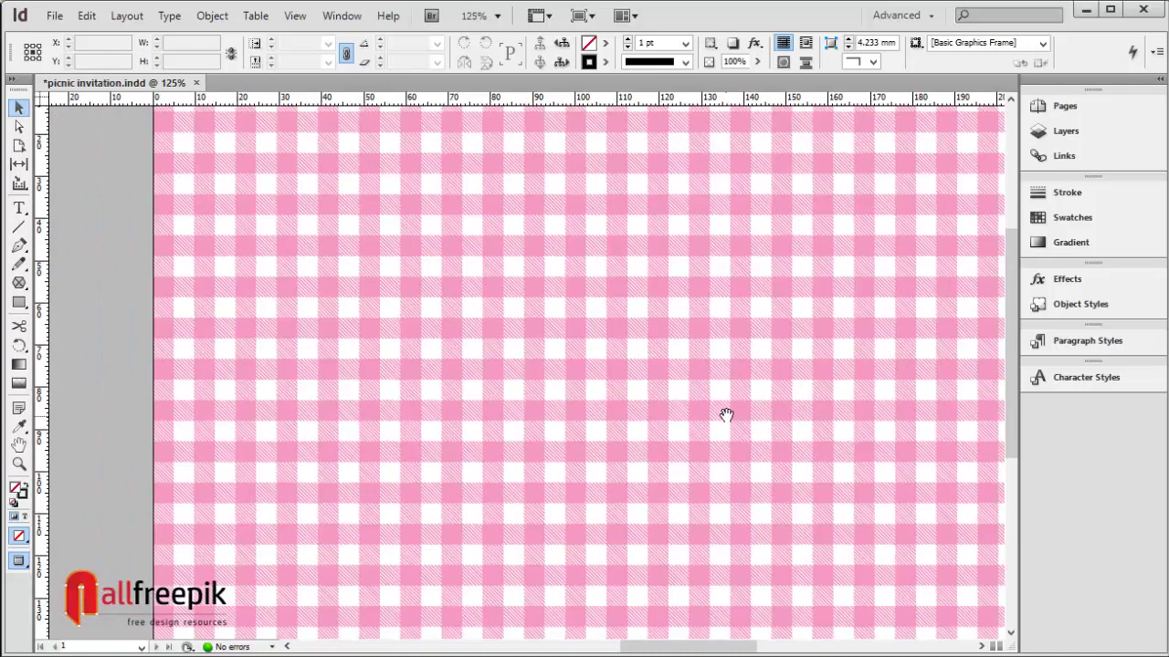
{"action": "scroll", "coordinate": [725, 417], "scroll_direction": "down", "scroll_amount": 1}
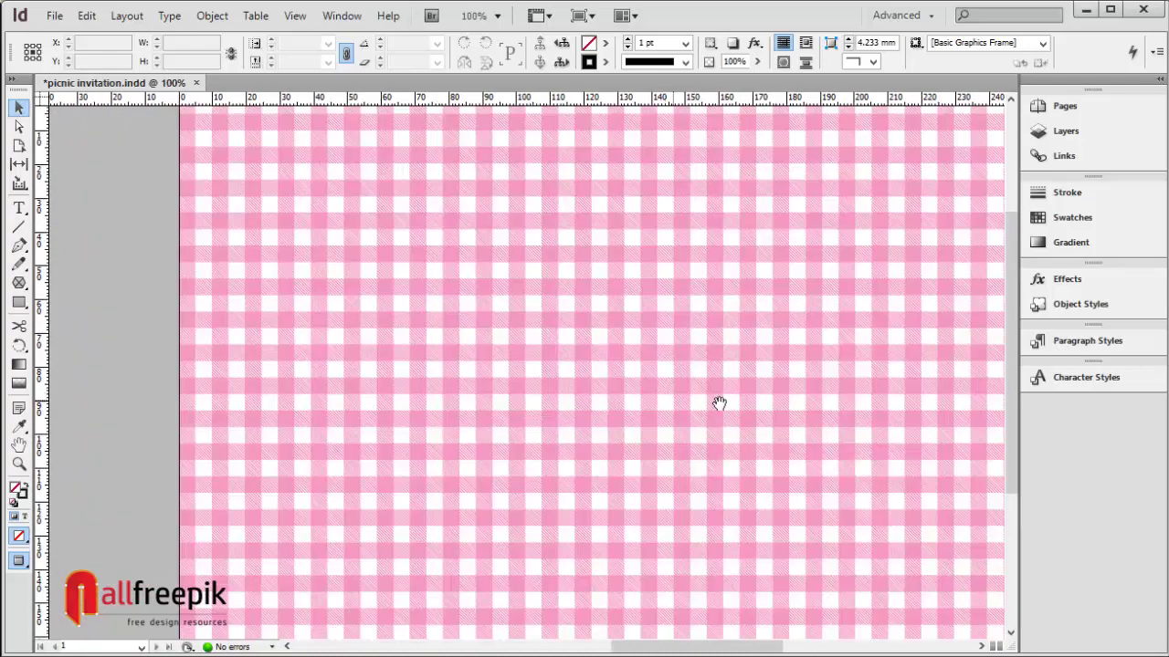
{"action": "scroll", "coordinate": [664, 390], "scroll_direction": "down", "scroll_amount": 1}
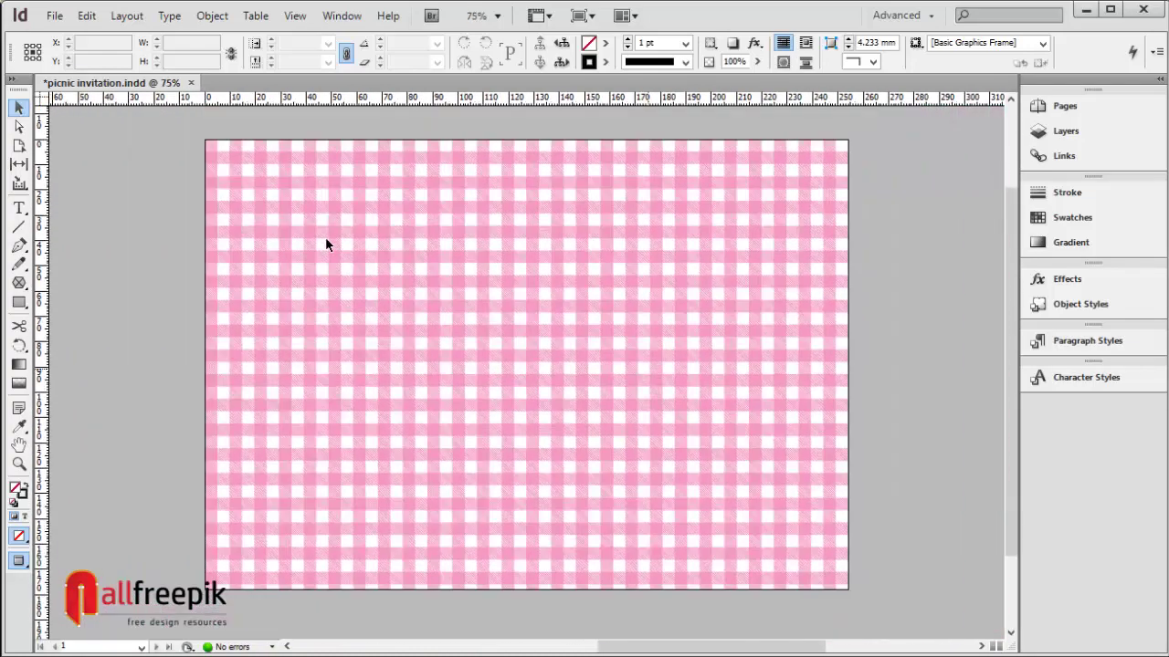
{"action": "left_click_drag", "start_coordinate": [194, 134], "coordinate": [882, 608]}
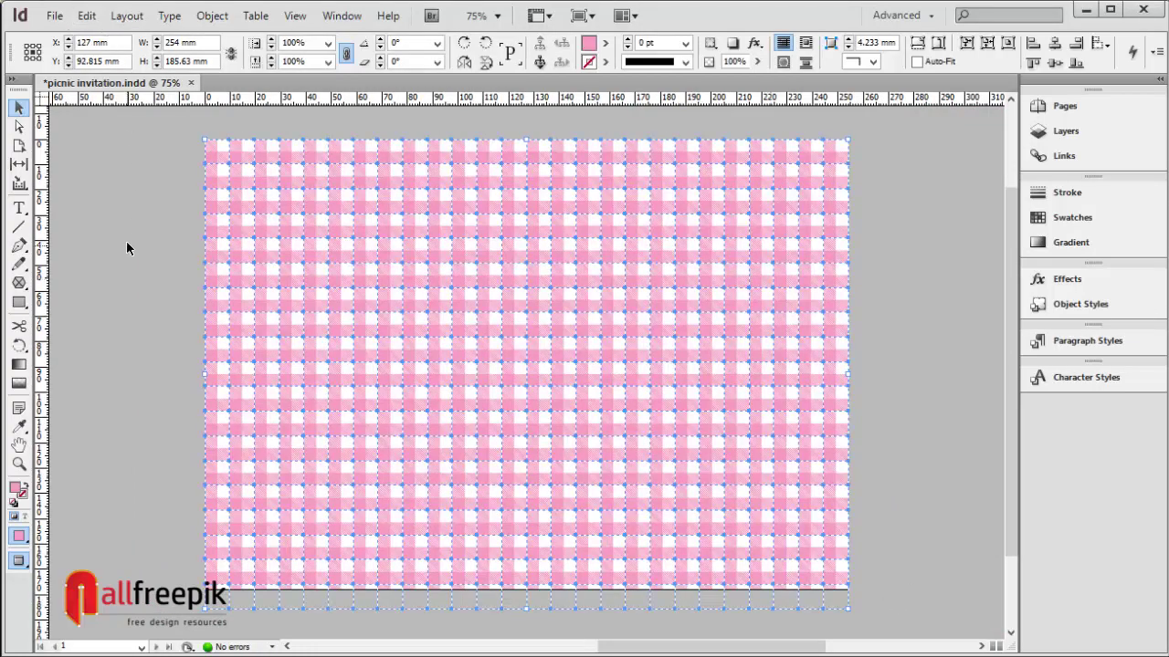
{"action": "left_click", "coordinate": [87, 16]}
{"action": "left_click", "coordinate": [86, 16]}
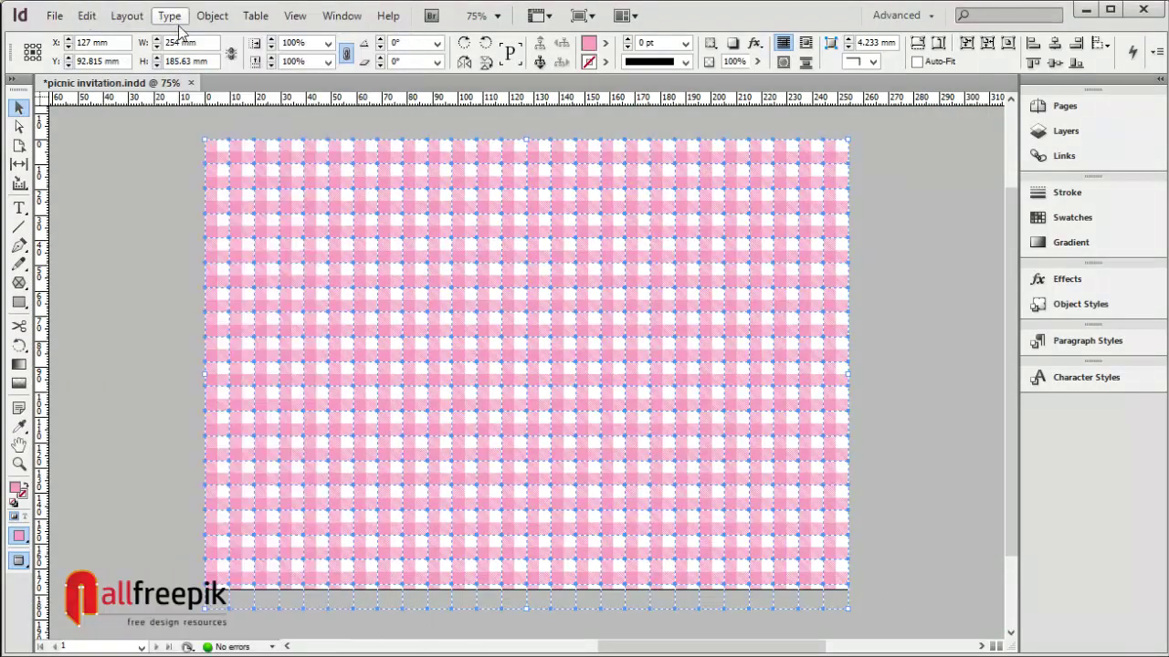
{"action": "left_click", "coordinate": [212, 15]}
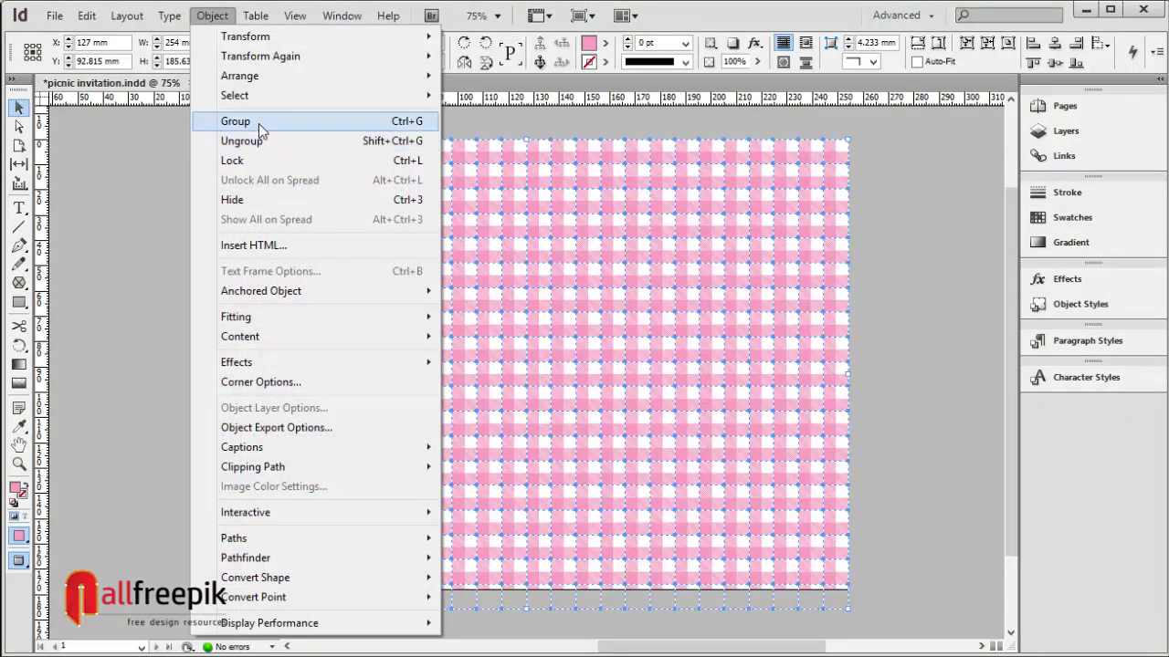
{"action": "left_click", "coordinate": [235, 121]}
{"action": "left_click", "coordinate": [922, 266]}
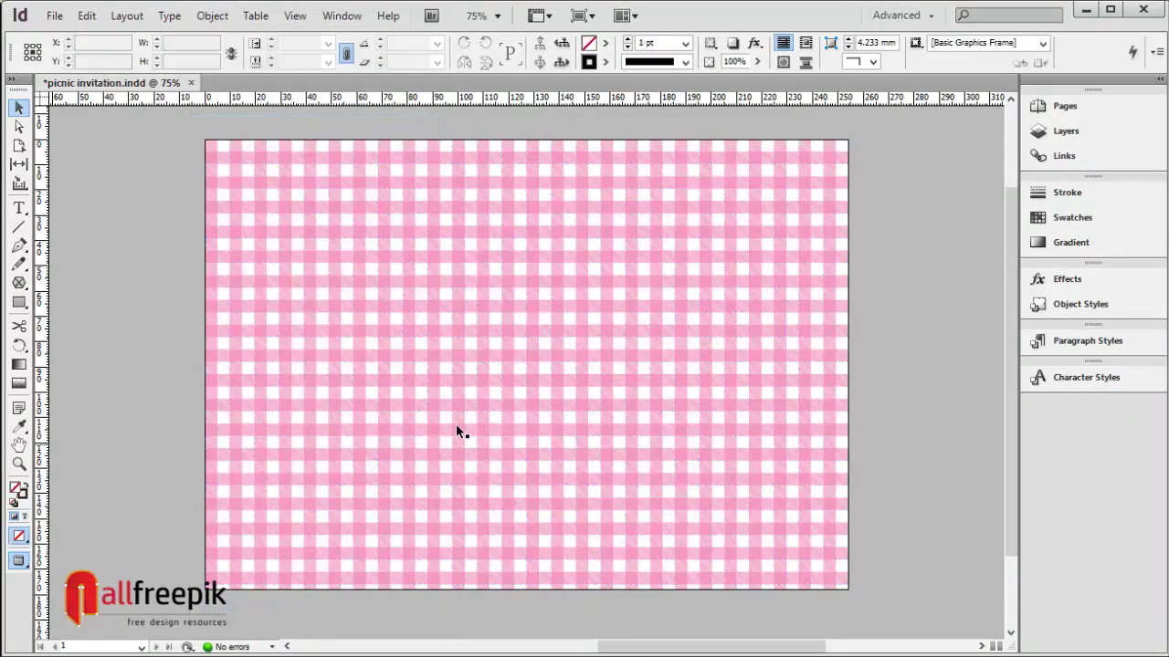
Lock the grouped gingham background
{"action": "left_click", "coordinate": [485, 352]}
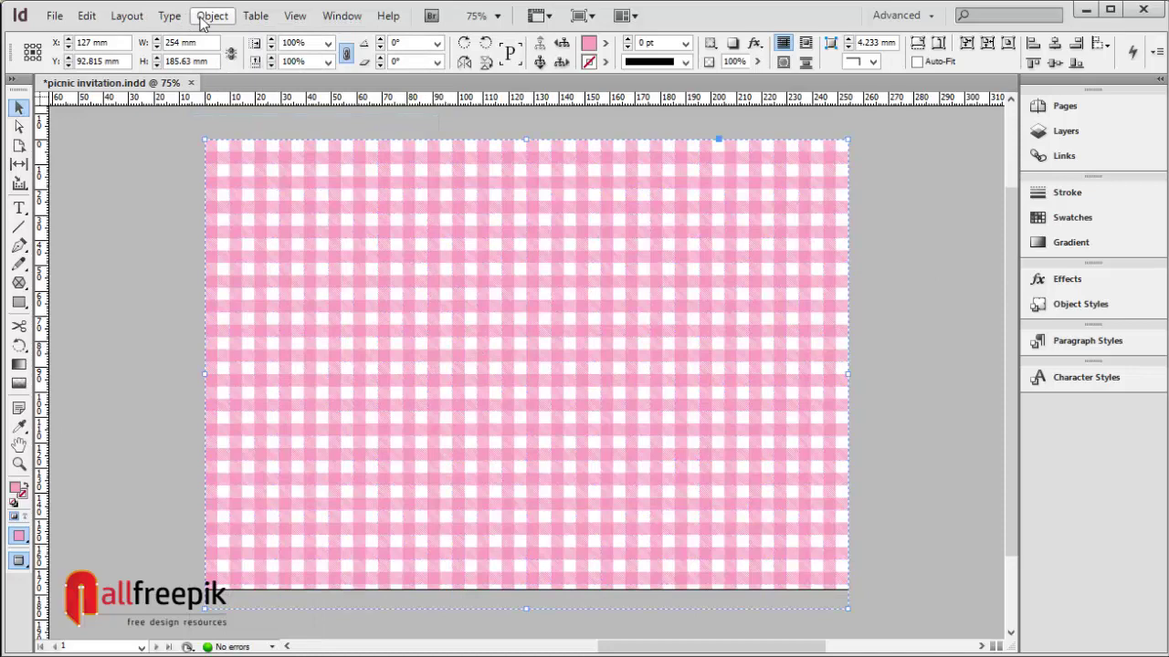
{"action": "left_click", "coordinate": [212, 16]}
{"action": "left_click", "coordinate": [250, 159]}
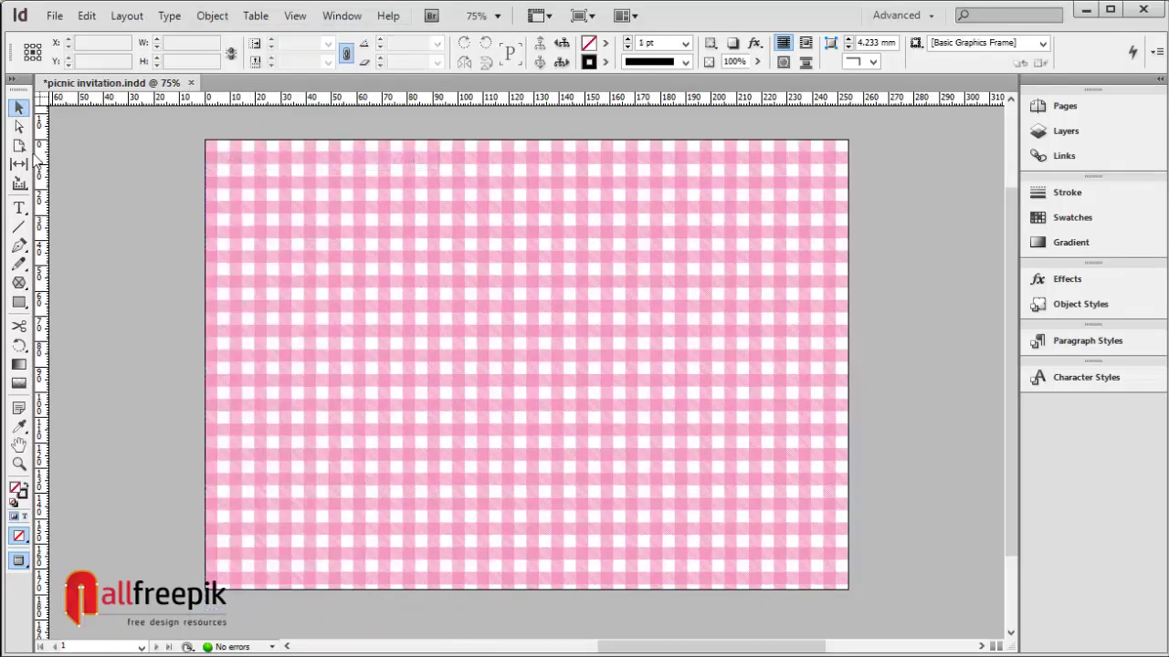
Draw a rectangle about 194 by 87 mm over the middle of the gingham and fill it with [Paper]
{"action": "left_click", "coordinate": [19, 304]}
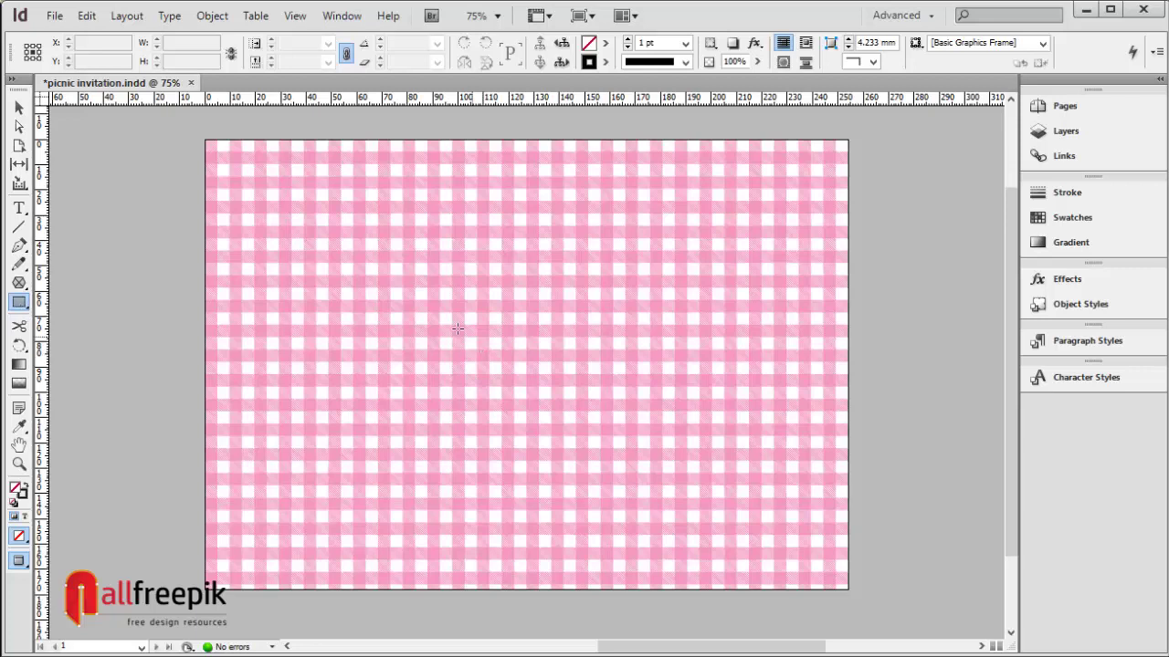
{"action": "left_click_drag", "start_coordinate": [289, 243], "coordinate": [781, 465]}
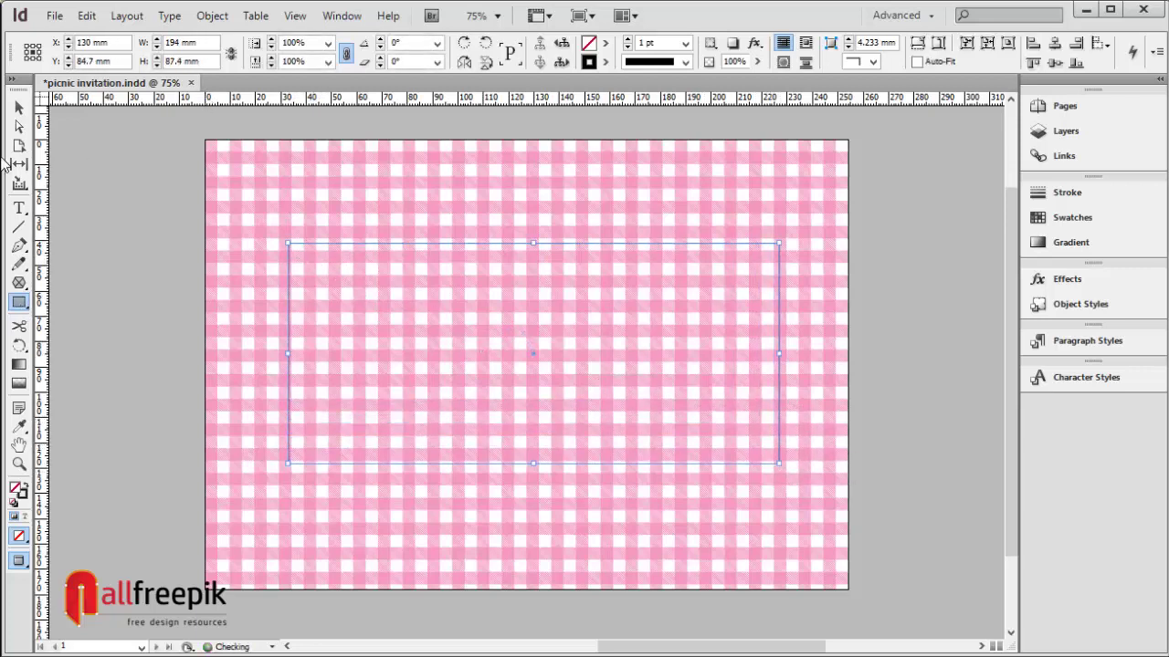
{"action": "left_click", "coordinate": [18, 108]}
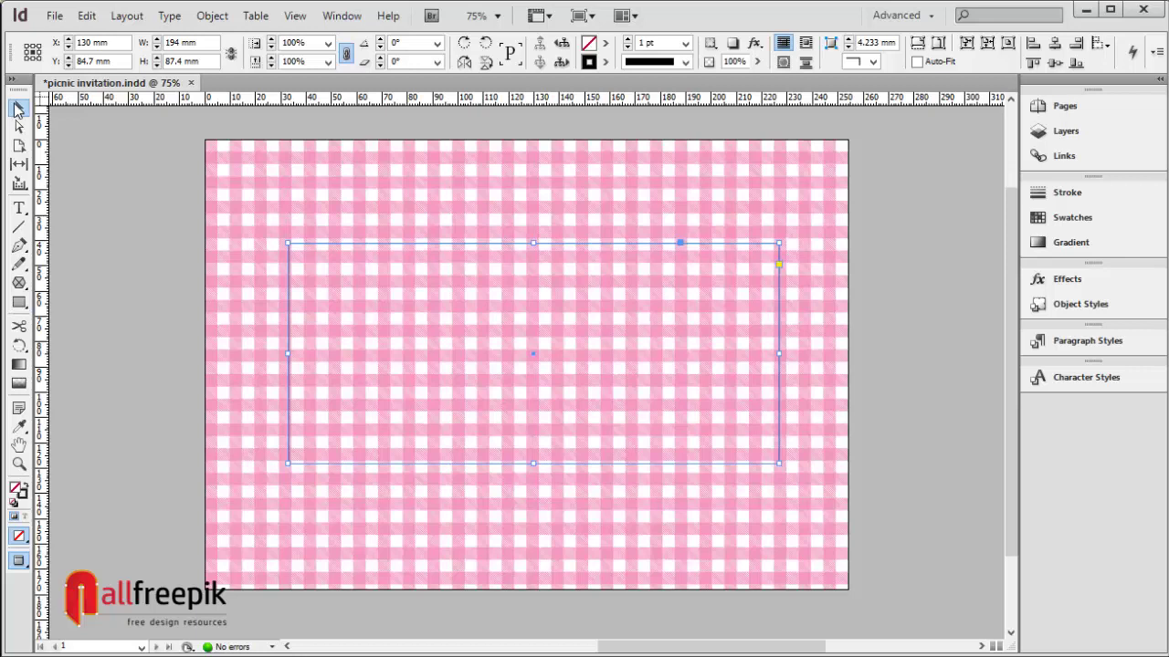
{"action": "left_click", "coordinate": [603, 44]}
{"action": "left_click", "coordinate": [638, 118]}
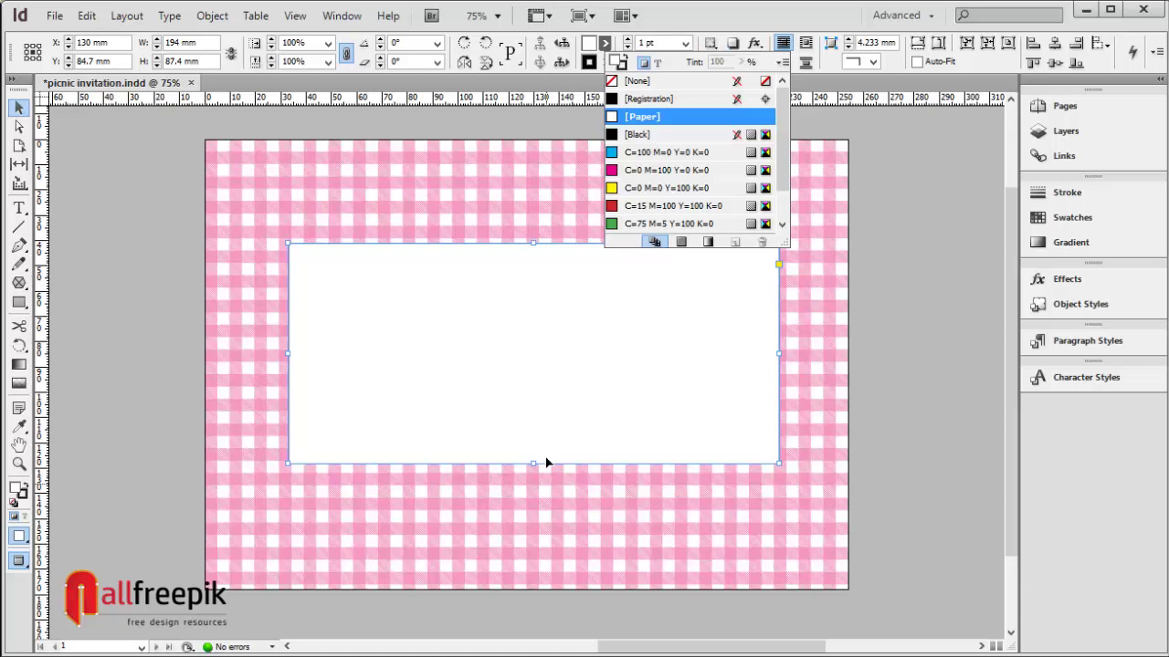
{"action": "left_click", "coordinate": [730, 22]}
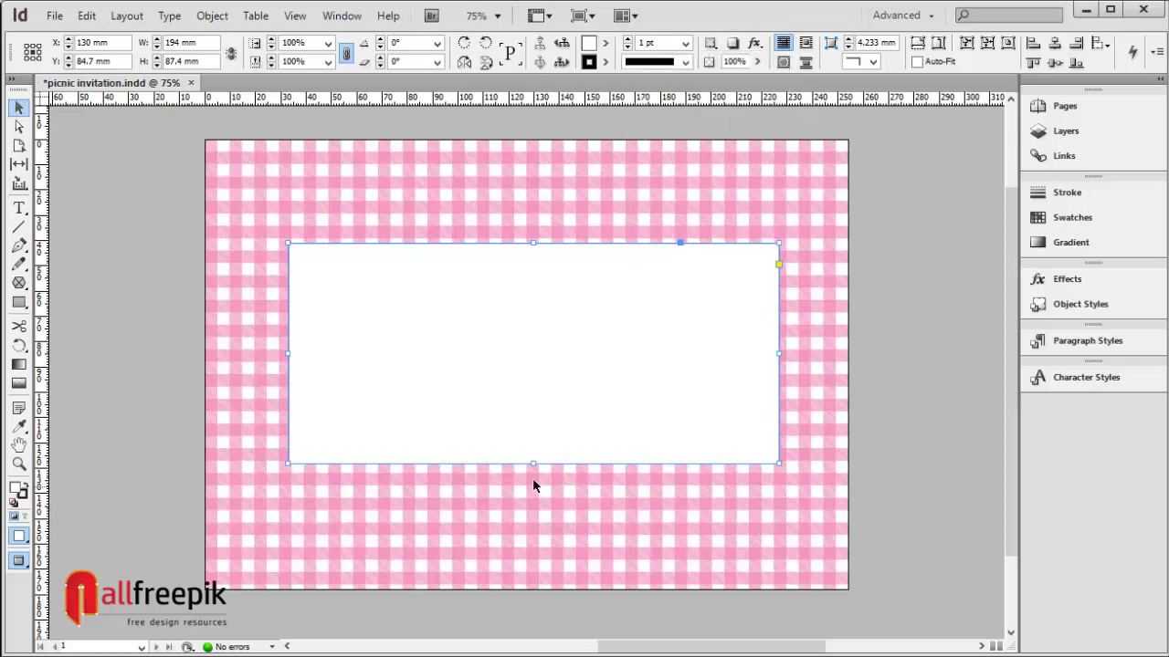
Resize the white rectangle to about 180 mm wide and 112 mm high and centre it horizontally on the page
{"action": "left_click_drag", "start_coordinate": [533, 466], "coordinate": [533, 510]}
{"action": "left_click_drag", "start_coordinate": [540, 298], "coordinate": [545, 294]}
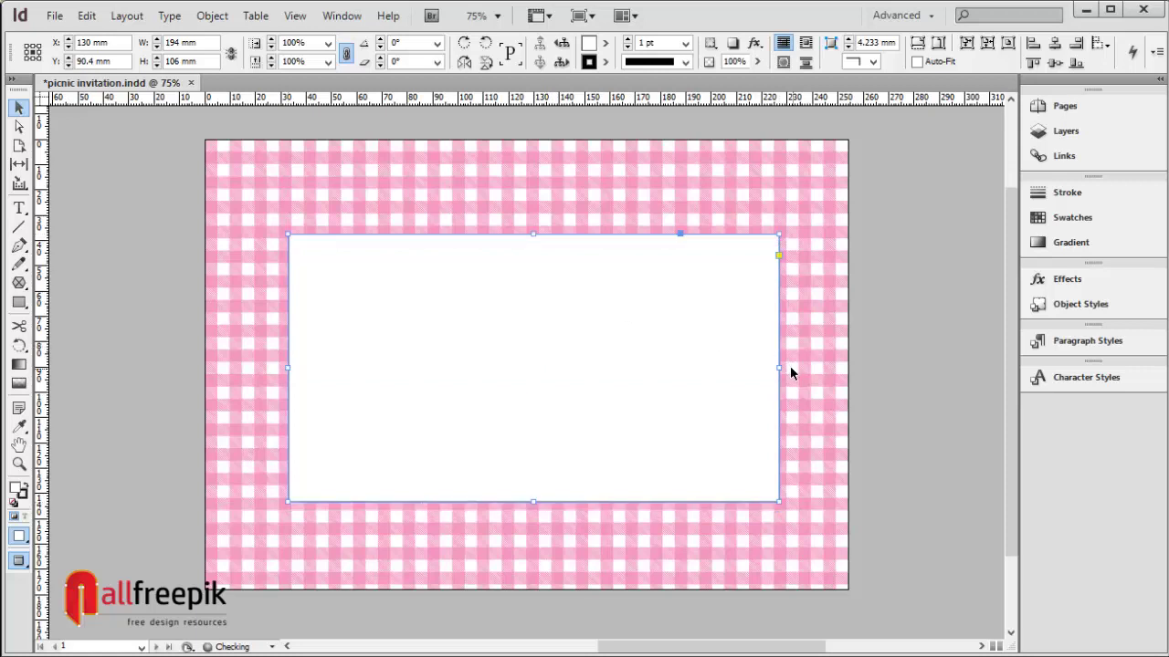
{"action": "left_click_drag", "start_coordinate": [777, 366], "coordinate": [763, 366]}
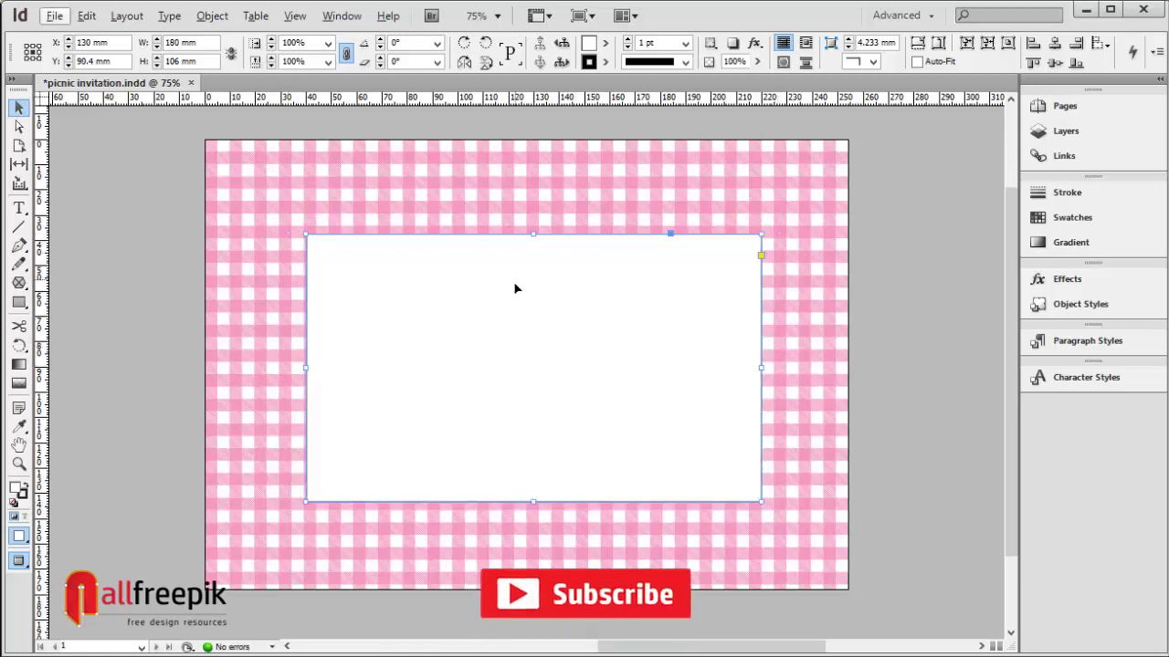
{"action": "left_click_drag", "start_coordinate": [512, 284], "coordinate": [527, 228]}
{"action": "left_click", "coordinate": [912, 324]}
Apply the Bevel corner shape to all four corners of the white rectangle
{"action": "left_click", "coordinate": [657, 344]}
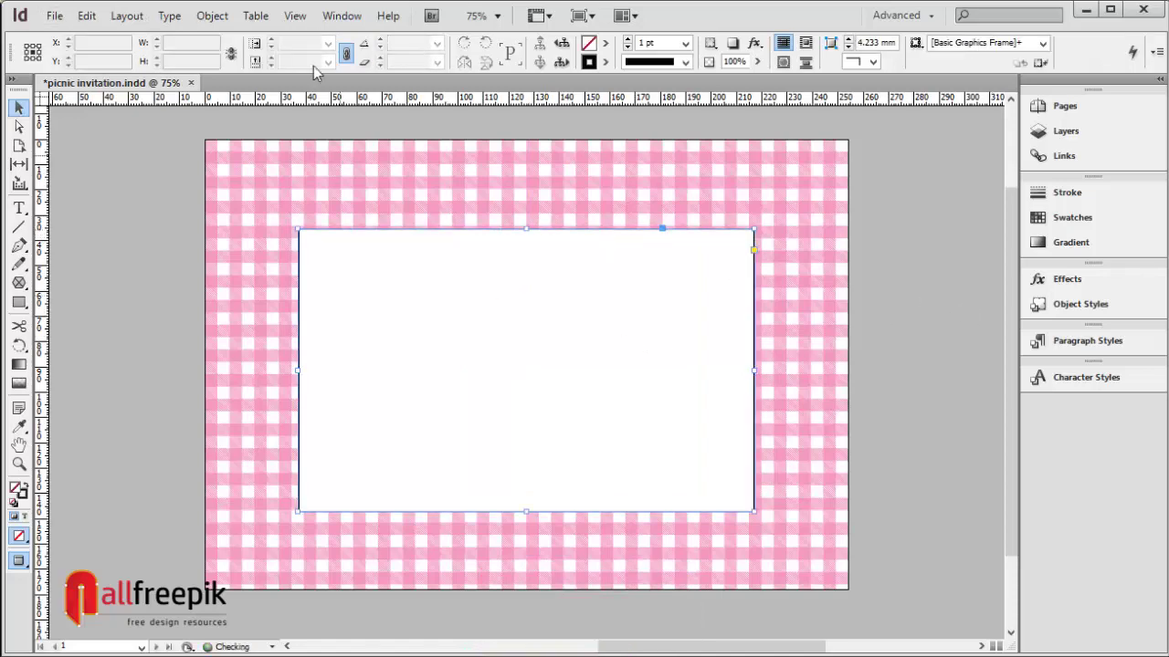
{"action": "left_click", "coordinate": [210, 16]}
{"action": "mouse_move", "coordinate": [274, 370]}
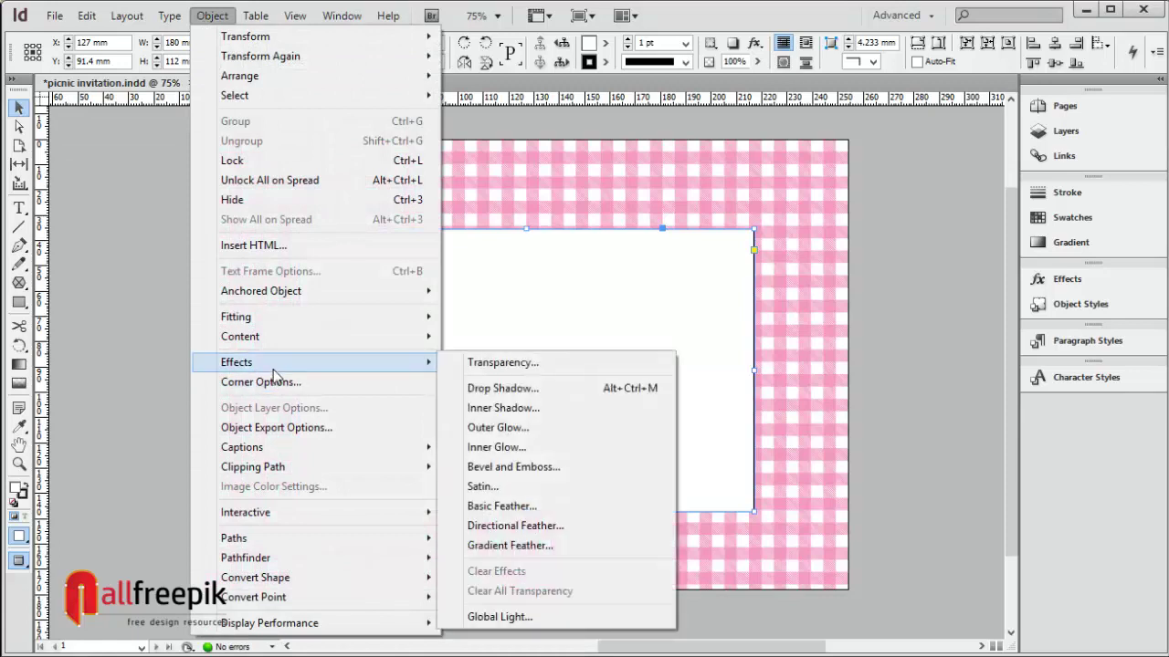
{"action": "left_click", "coordinate": [275, 382]}
{"action": "left_click", "coordinate": [1012, 301]}
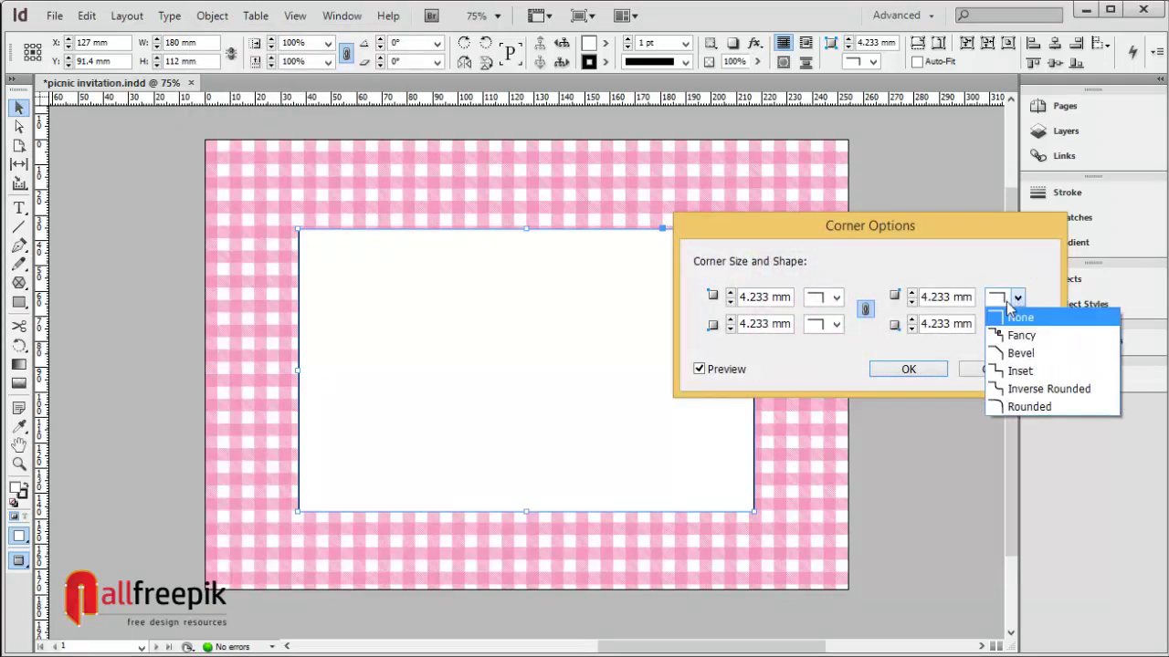
{"action": "left_click", "coordinate": [1020, 354]}
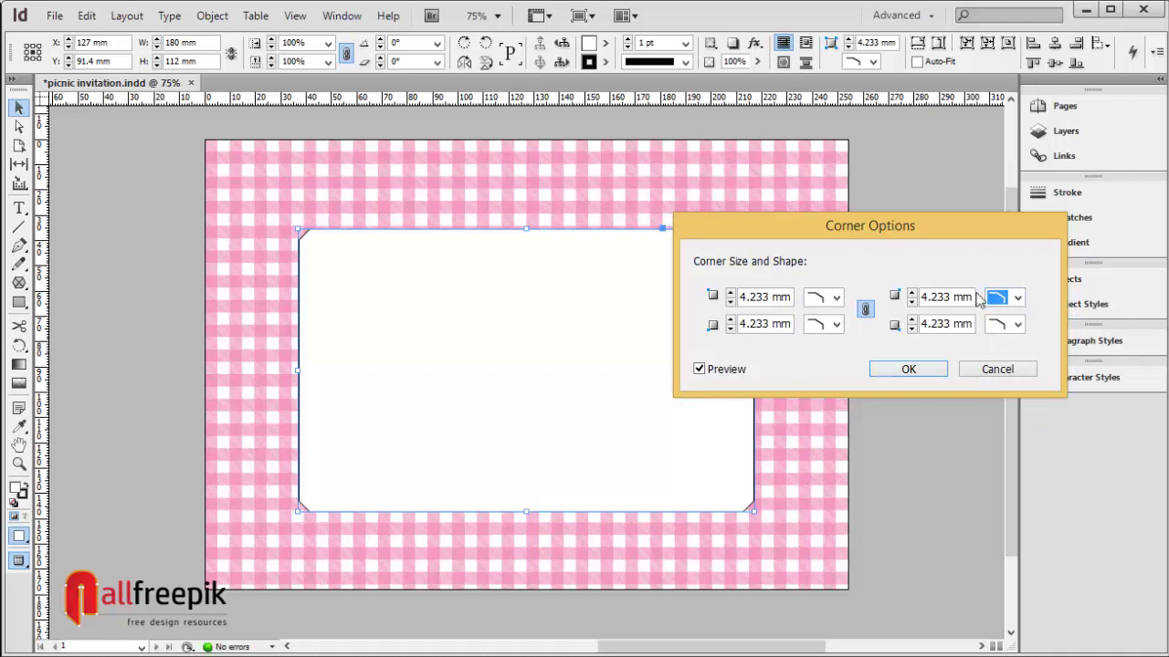
{"action": "left_click_drag", "start_coordinate": [874, 235], "coordinate": [682, 215]}
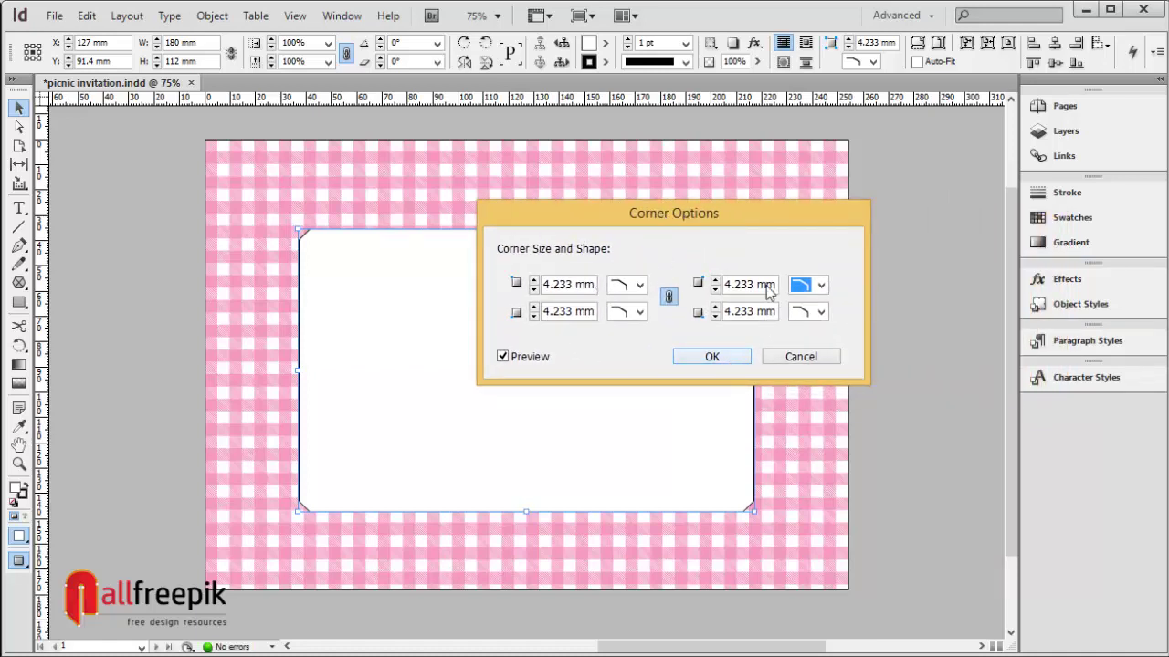
Set the size of all four bevelled corners to 10 mm and apply the corner options
{"action": "double_click", "coordinate": [551, 286]}
{"action": "type", "text": "10"}
{"action": "key", "text": "Tab"}
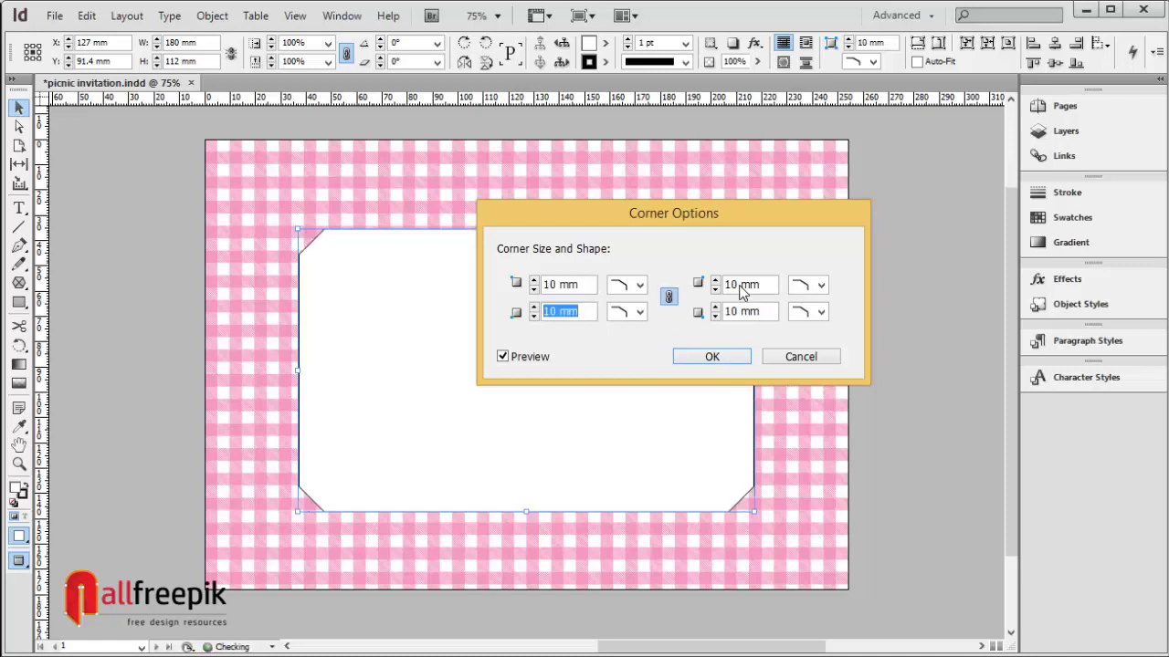
{"action": "left_click", "coordinate": [722, 356]}
{"action": "left_click", "coordinate": [943, 298]}
{"action": "left_click_drag", "start_coordinate": [942, 298], "coordinate": [928, 341]}
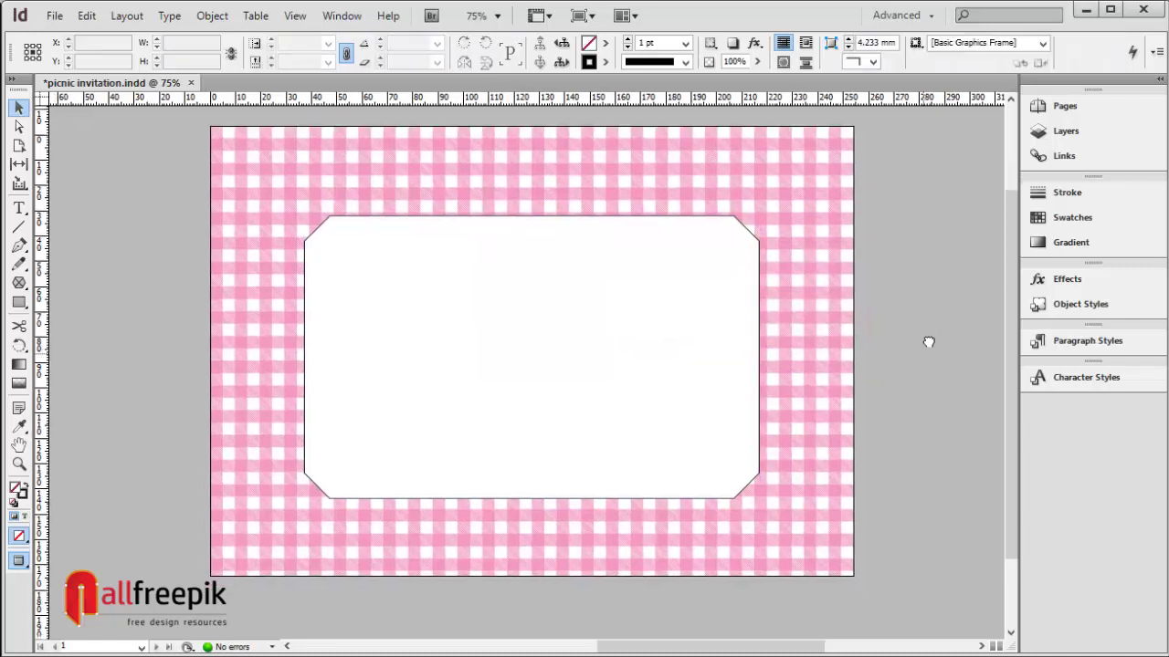
Set the white card's stroke colour to the magenta swatch C=0 M=100 Y=0 K=0
{"action": "left_click", "coordinate": [726, 264]}
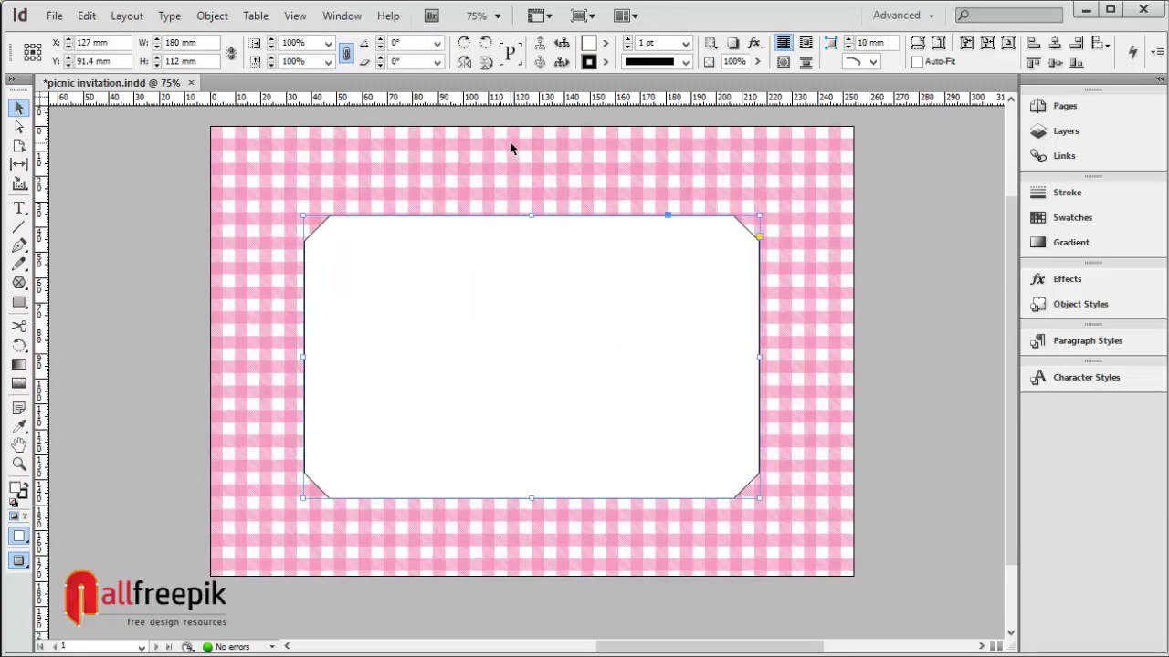
{"action": "left_click", "coordinate": [605, 62]}
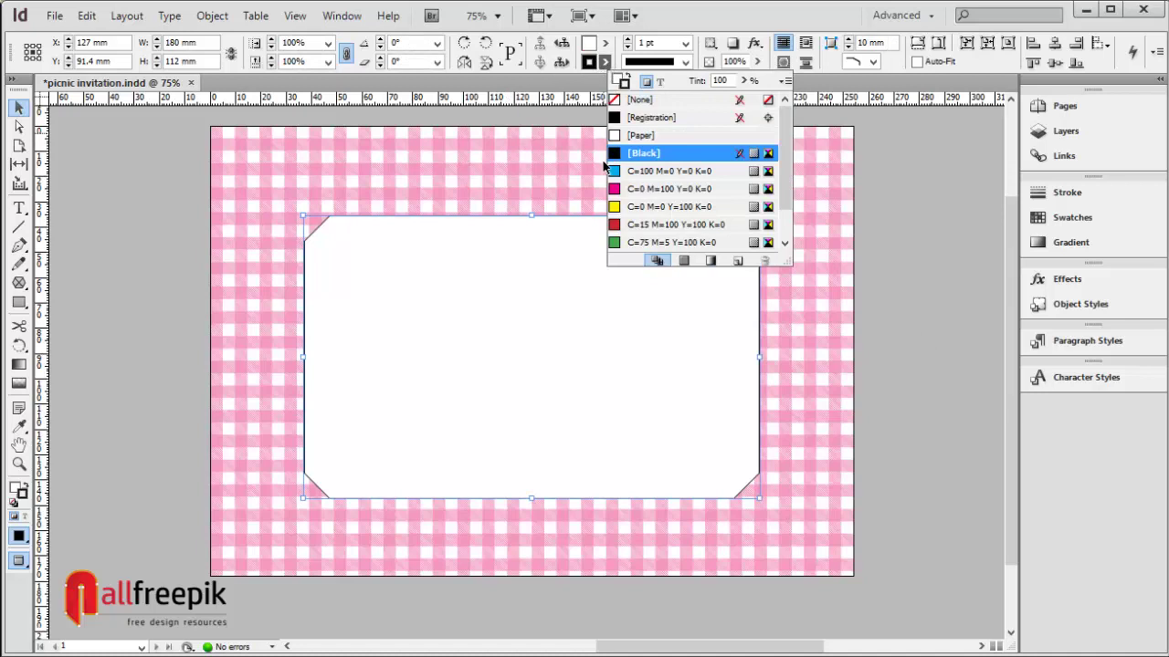
{"action": "left_click", "coordinate": [651, 189]}
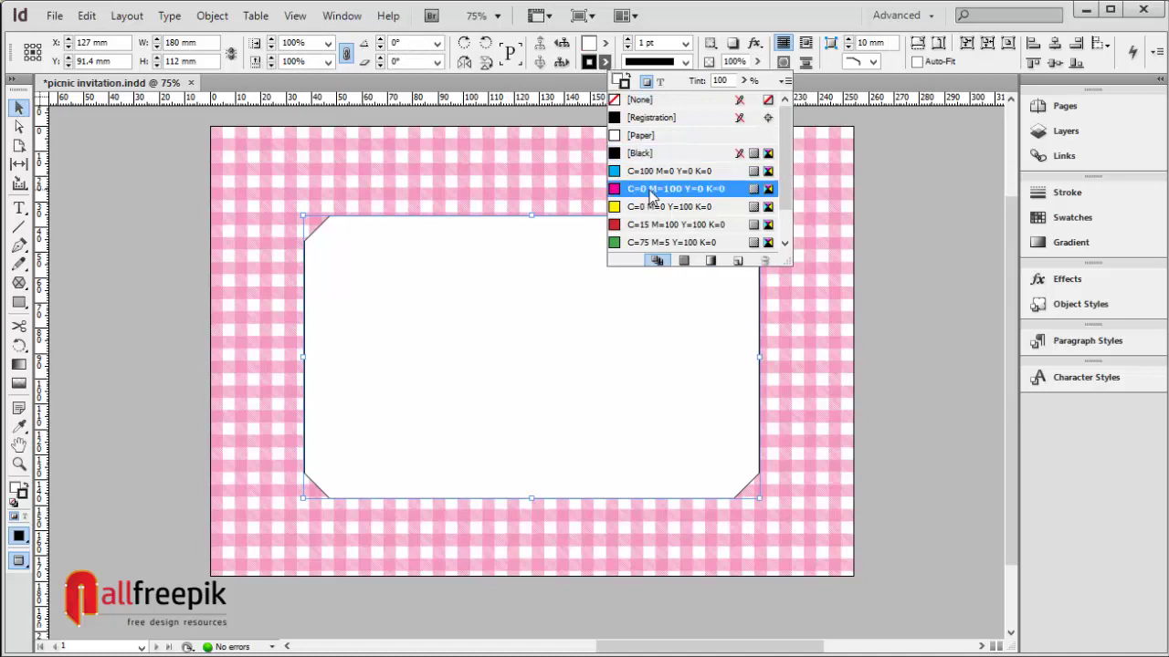
{"action": "left_click", "coordinate": [879, 244]}
{"action": "left_click", "coordinate": [669, 312]}
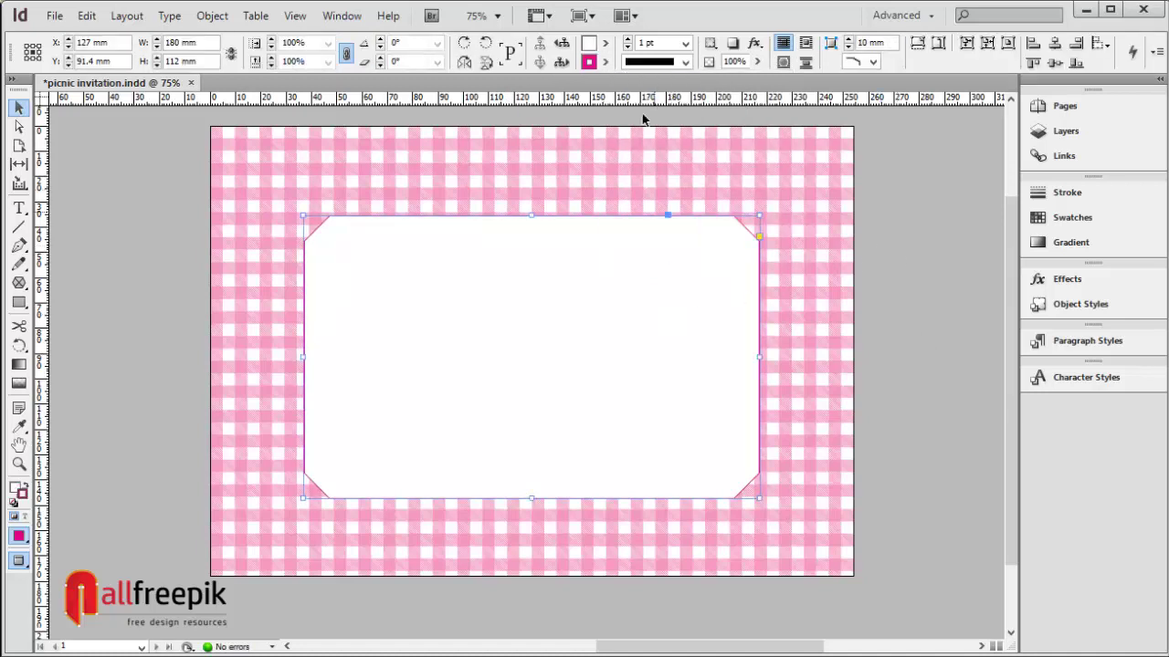
Reduce the card's magenta stroke to a 50% tint
{"action": "left_click", "coordinate": [605, 62]}
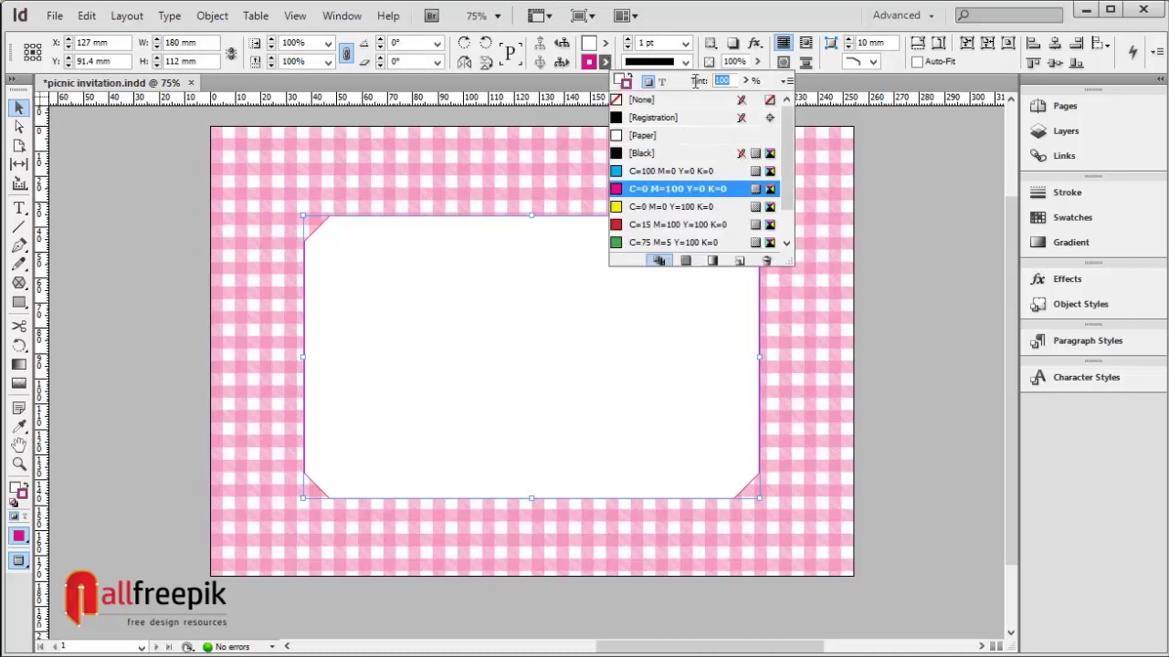
{"action": "type", "text": "50"}
{"action": "key", "text": "Return"}
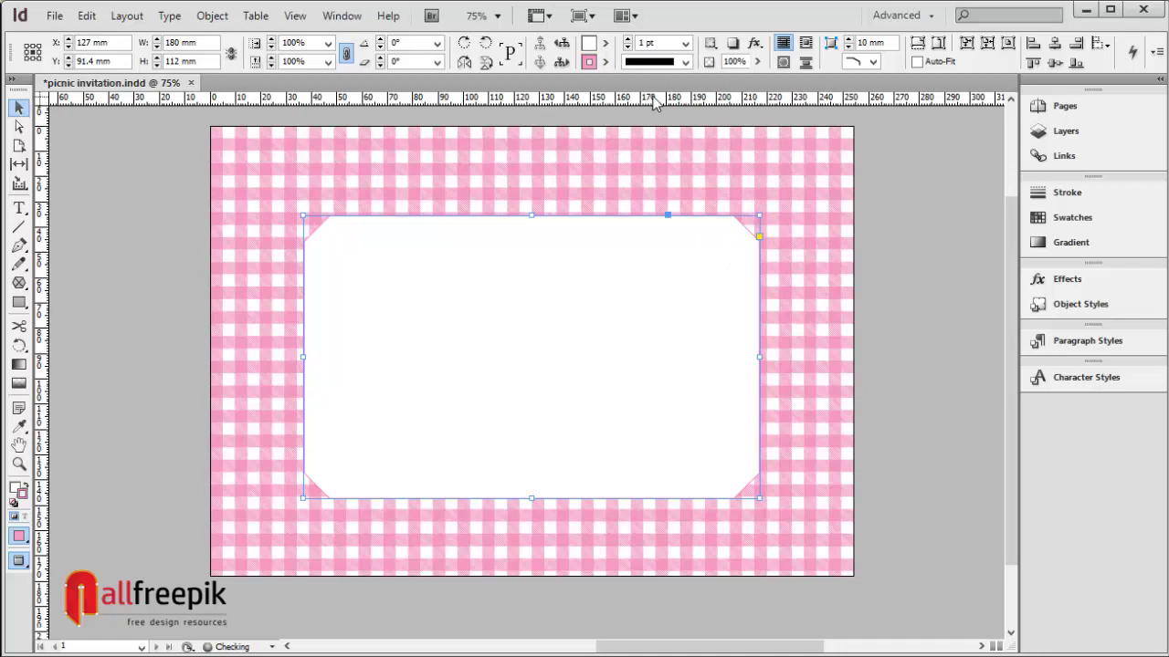
{"action": "left_click", "coordinate": [922, 285]}
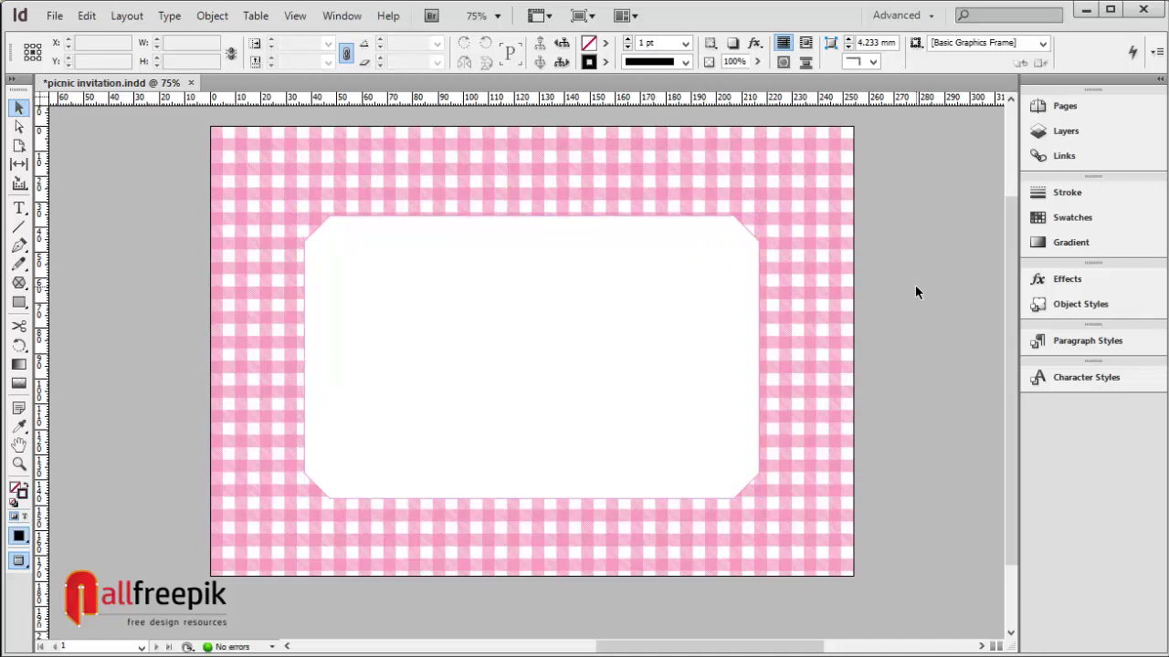
{"action": "left_click", "coordinate": [712, 282]}
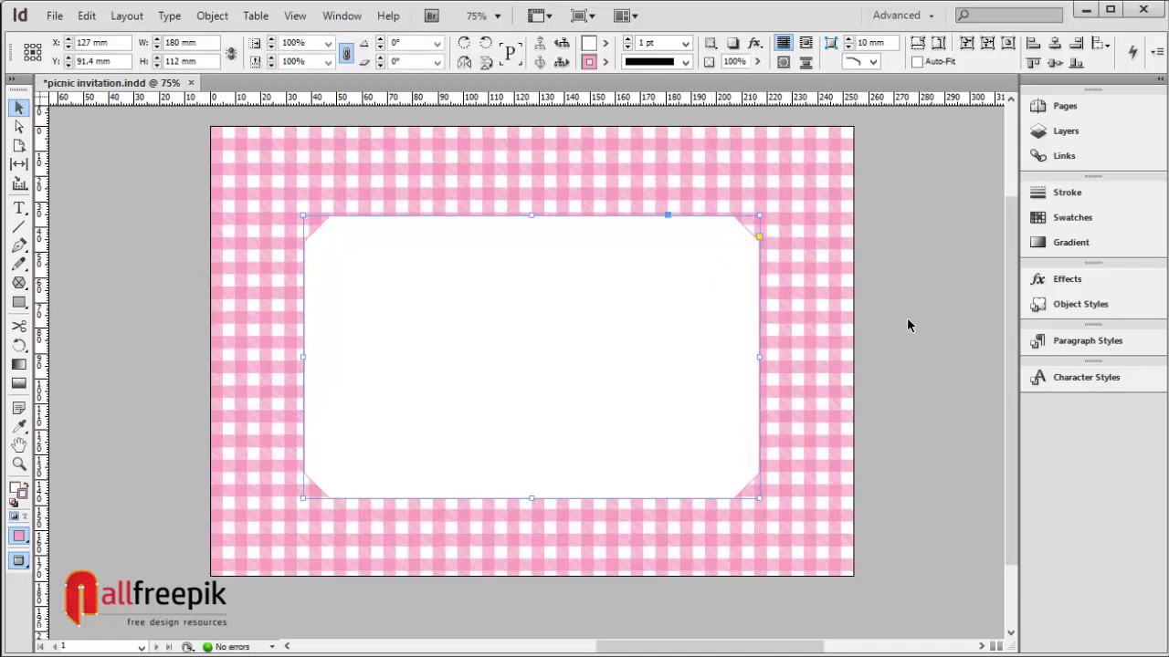
Draw a wide ellipse about 207 by 43 mm across the middle of the white card, extending past both sides
{"action": "left_click", "coordinate": [430, 183]}
{"action": "left_click", "coordinate": [18, 306]}
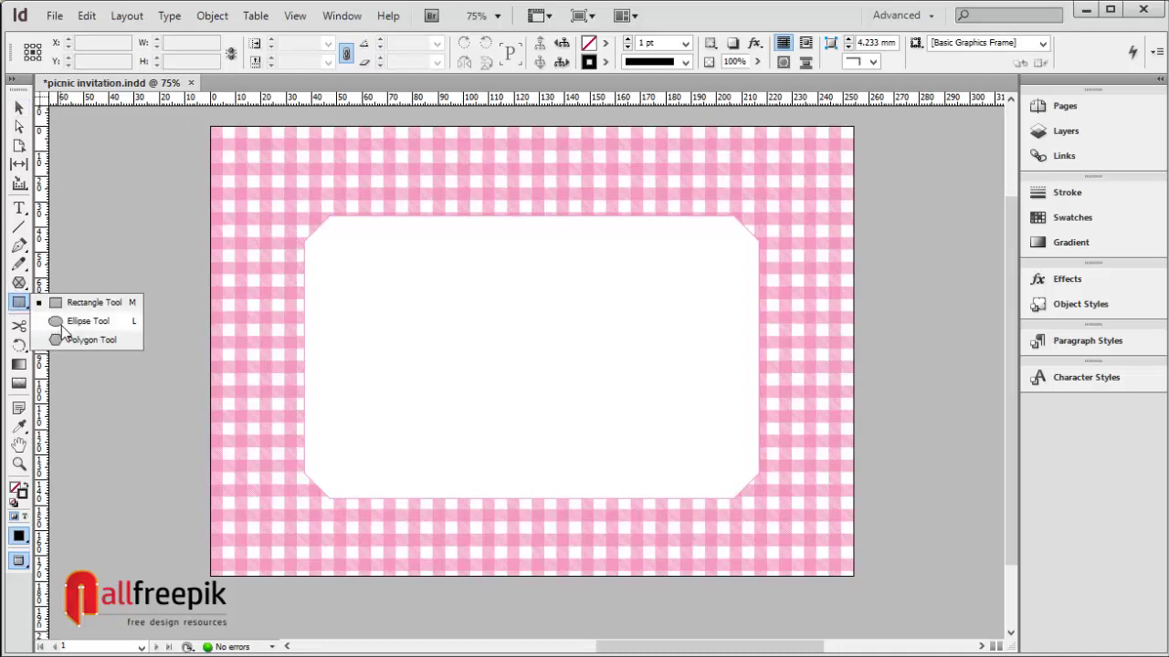
{"action": "left_click", "coordinate": [59, 325]}
{"action": "left_click_drag", "start_coordinate": [262, 311], "coordinate": [785, 420]}
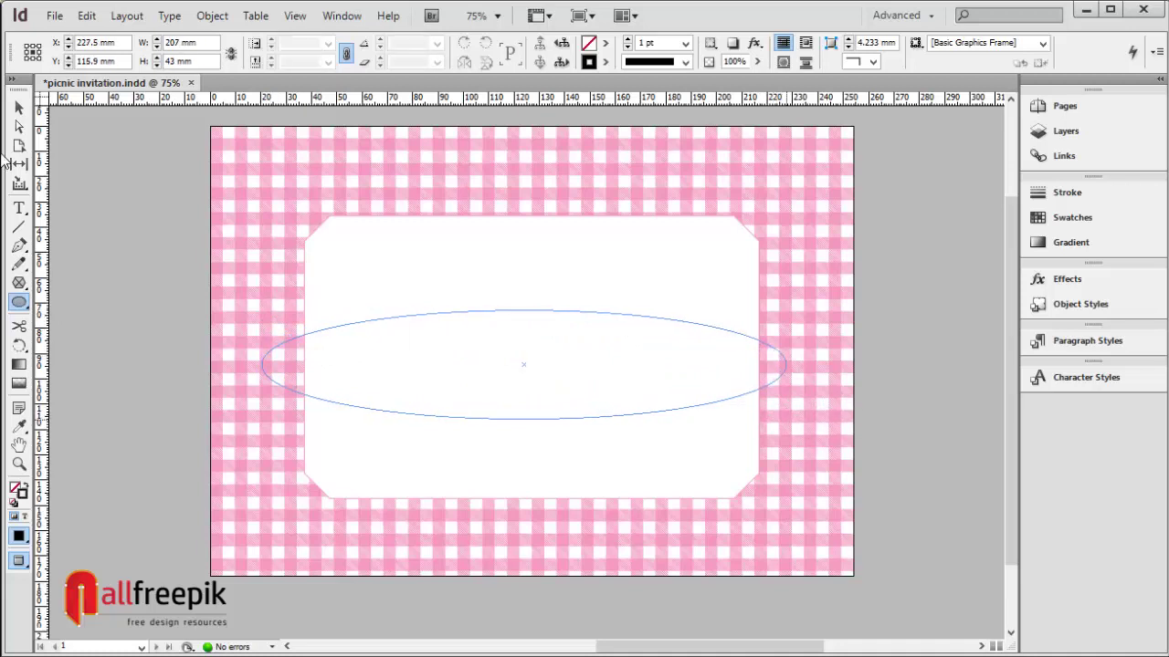
Copy the white card's fill and stroke onto the ellipse with the Eyedropper tool
{"action": "left_click", "coordinate": [19, 427]}
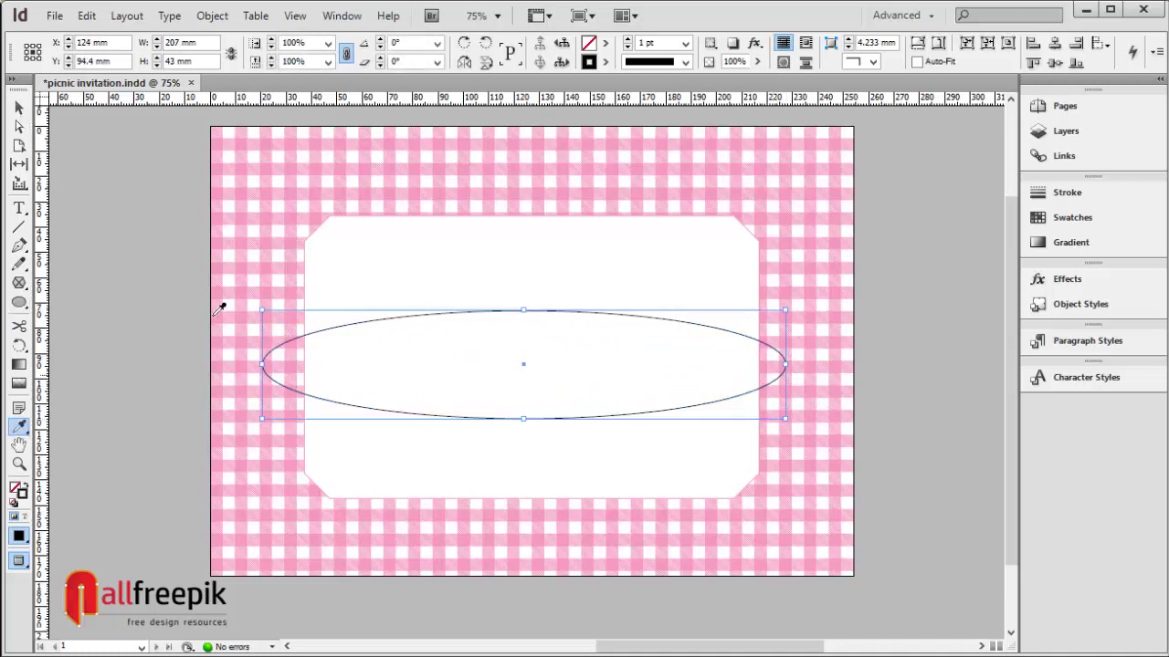
{"action": "left_click", "coordinate": [391, 254]}
{"action": "left_click", "coordinate": [20, 109]}
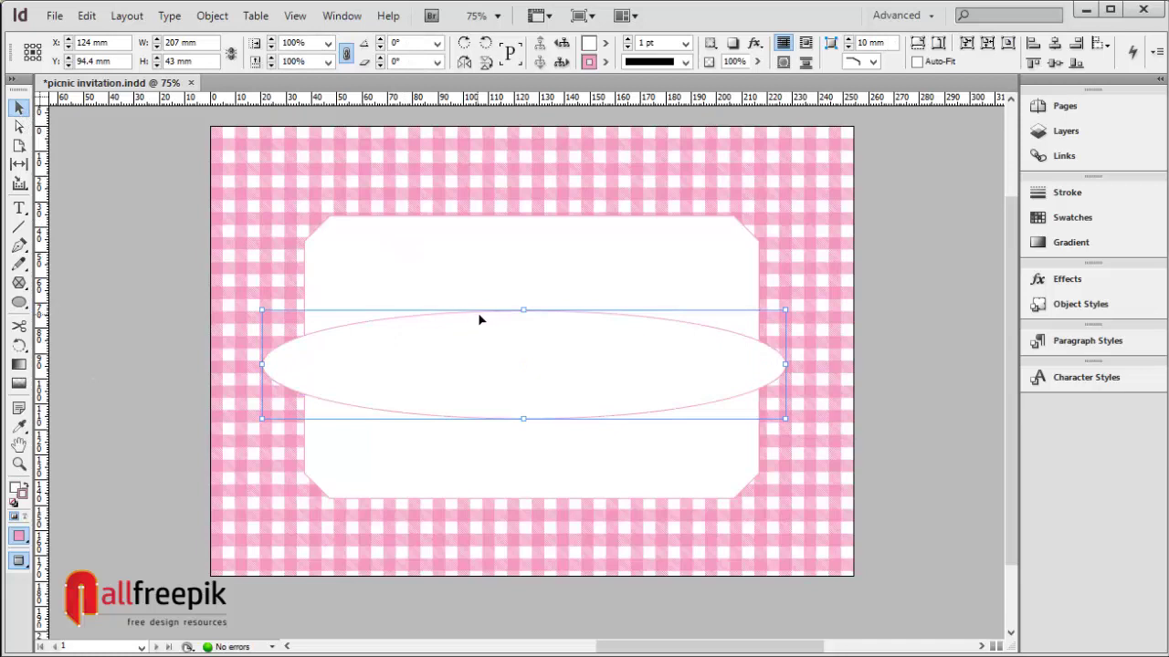
Stretch the ellipse vertically to about 88 mm high, keeping it within the card's upper and lower edges
{"action": "left_click_drag", "start_coordinate": [527, 310], "coordinate": [524, 248]}
{"action": "left_click_drag", "start_coordinate": [527, 420], "coordinate": [523, 453]}
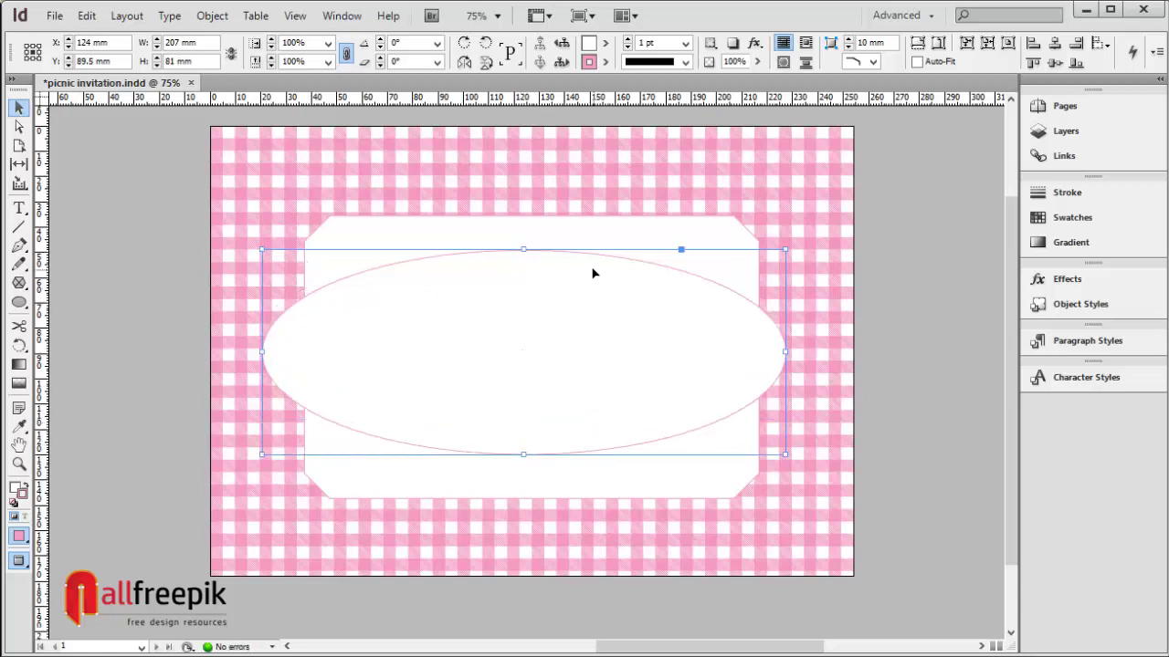
{"action": "left_click_drag", "start_coordinate": [524, 248], "coordinate": [531, 239]}
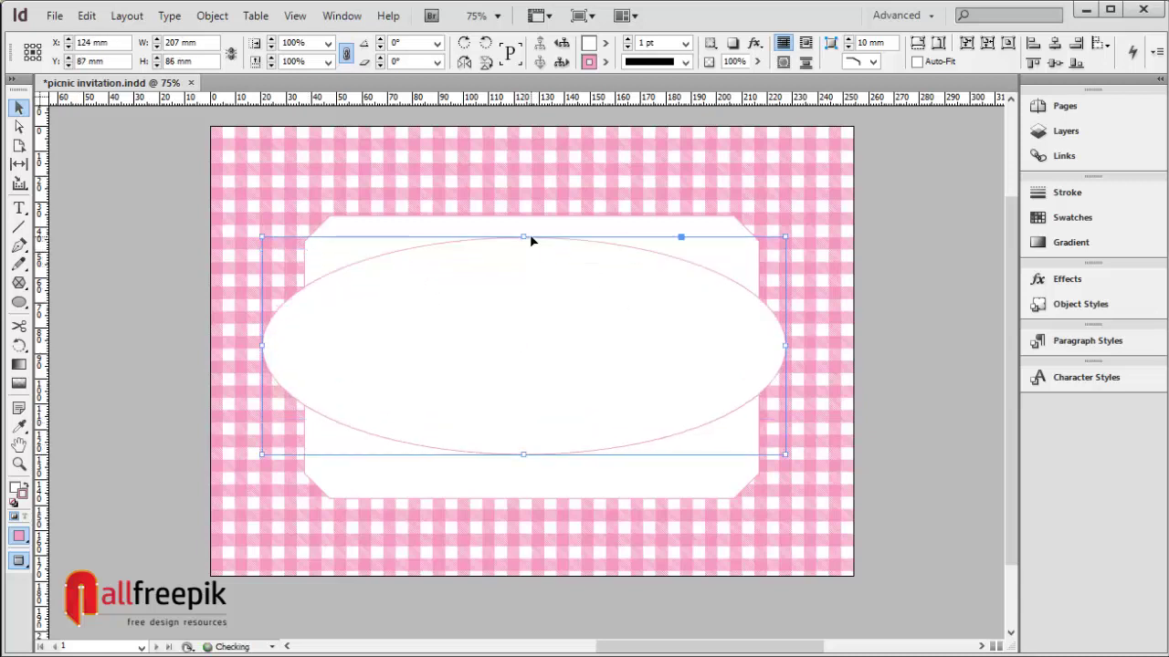
{"action": "left_click", "coordinate": [944, 363]}
{"action": "left_click", "coordinate": [614, 364]}
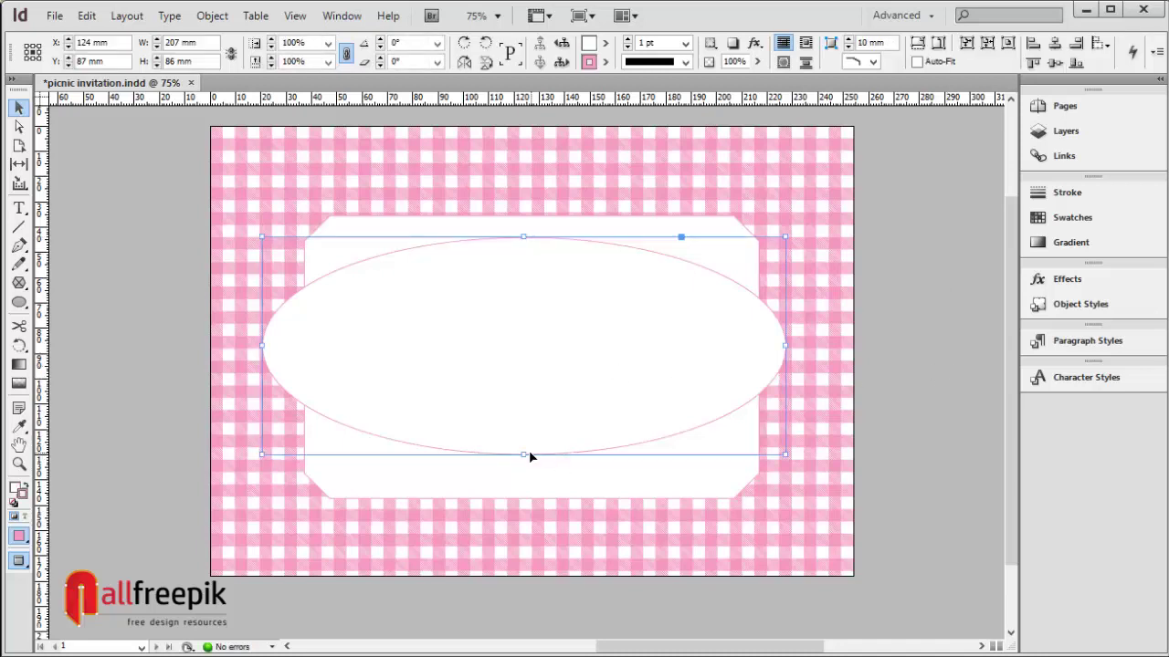
{"action": "left_click_drag", "start_coordinate": [525, 454], "coordinate": [527, 460]}
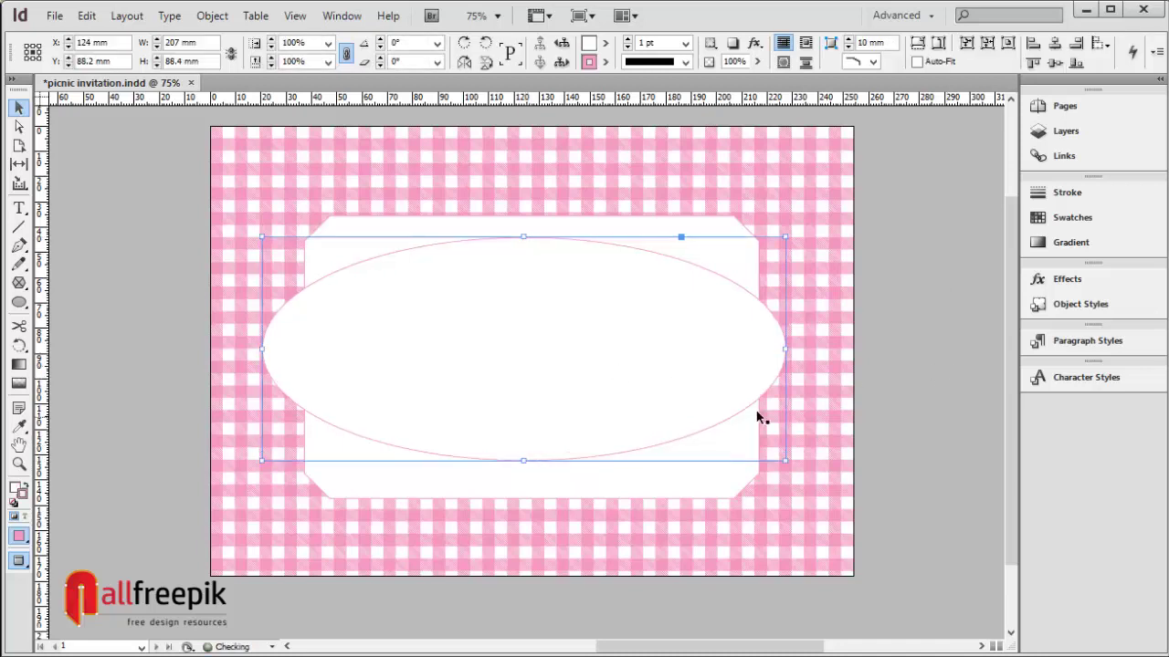
Select the ellipse together with the card and align their centres horizontally and vertically
{"action": "left_click", "coordinate": [722, 486], "text": "shift"}
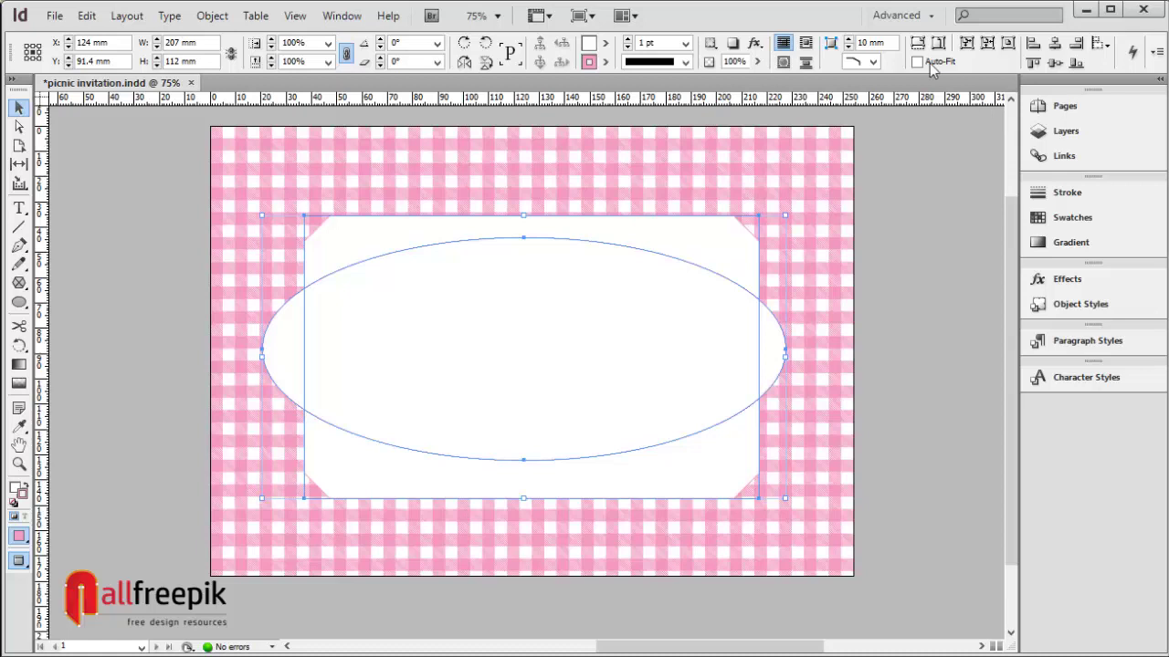
{"action": "left_click", "coordinate": [1054, 44]}
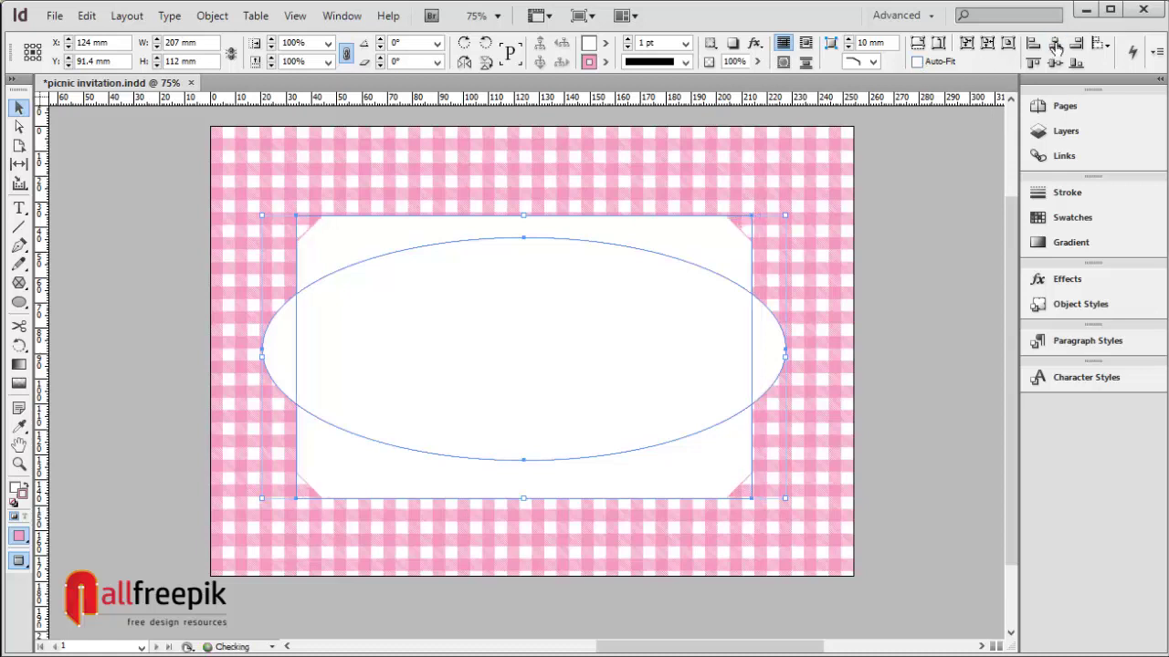
{"action": "left_click", "coordinate": [1054, 63]}
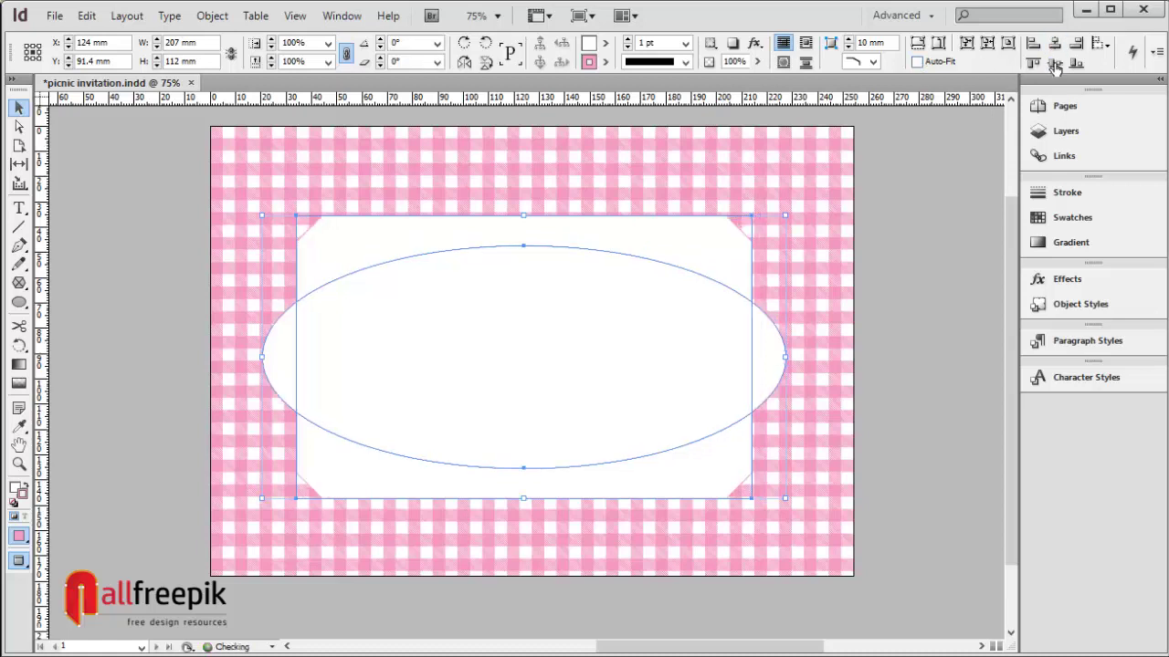
{"action": "left_click", "coordinate": [912, 338]}
Merge the ellipse and the bevelled card into a single shape with the Pathfinder Add operation
{"action": "left_click", "coordinate": [738, 373]}
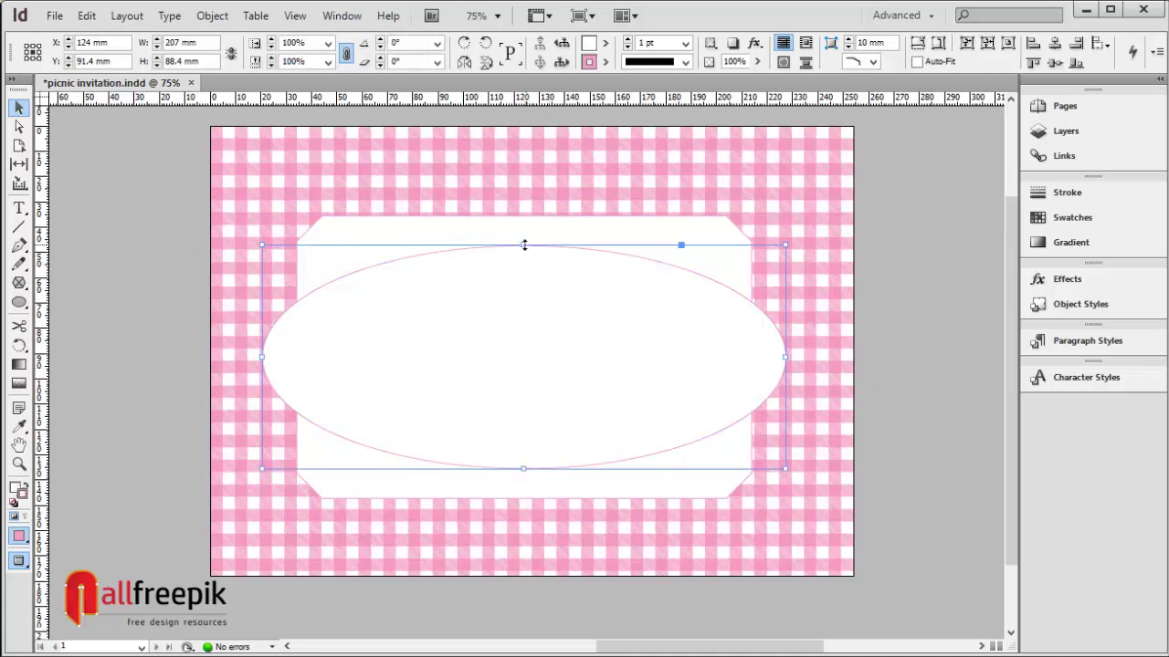
{"action": "left_click", "coordinate": [560, 235], "text": "shift"}
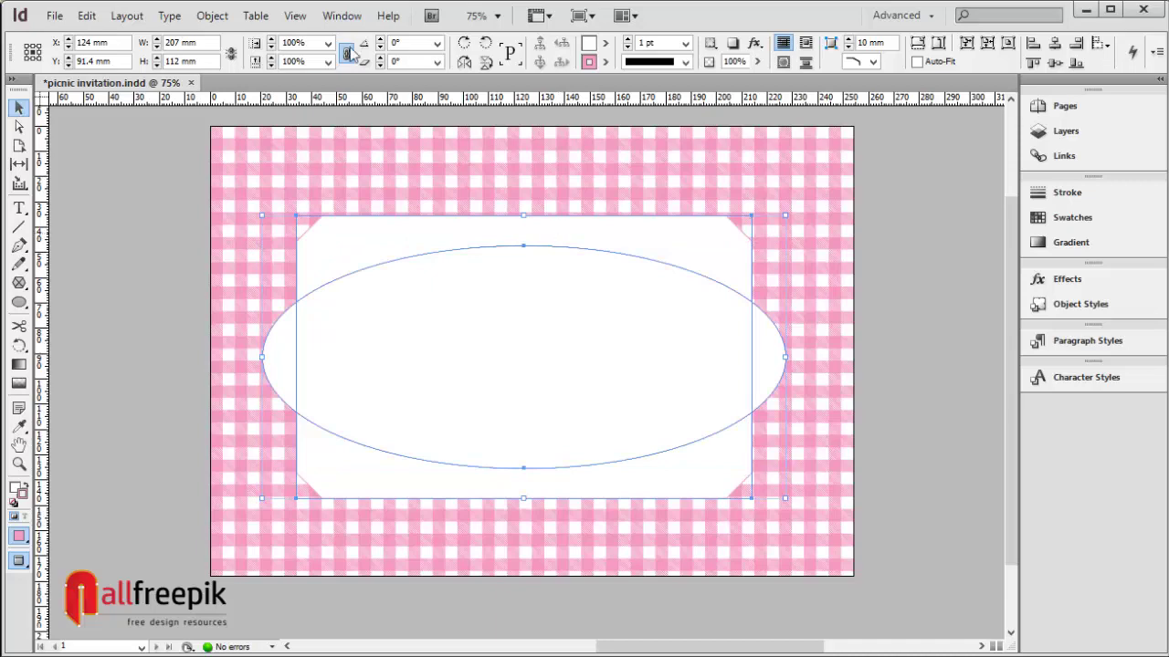
{"action": "left_click", "coordinate": [342, 15]}
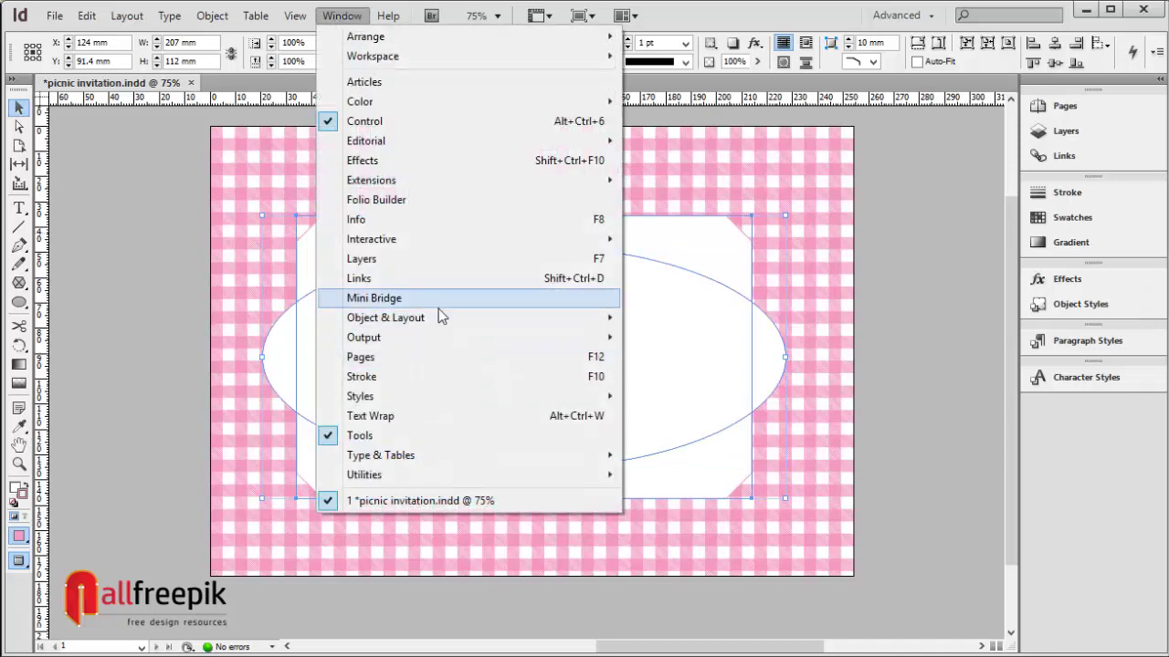
{"action": "mouse_move", "coordinate": [438, 317]}
{"action": "left_click", "coordinate": [672, 338]}
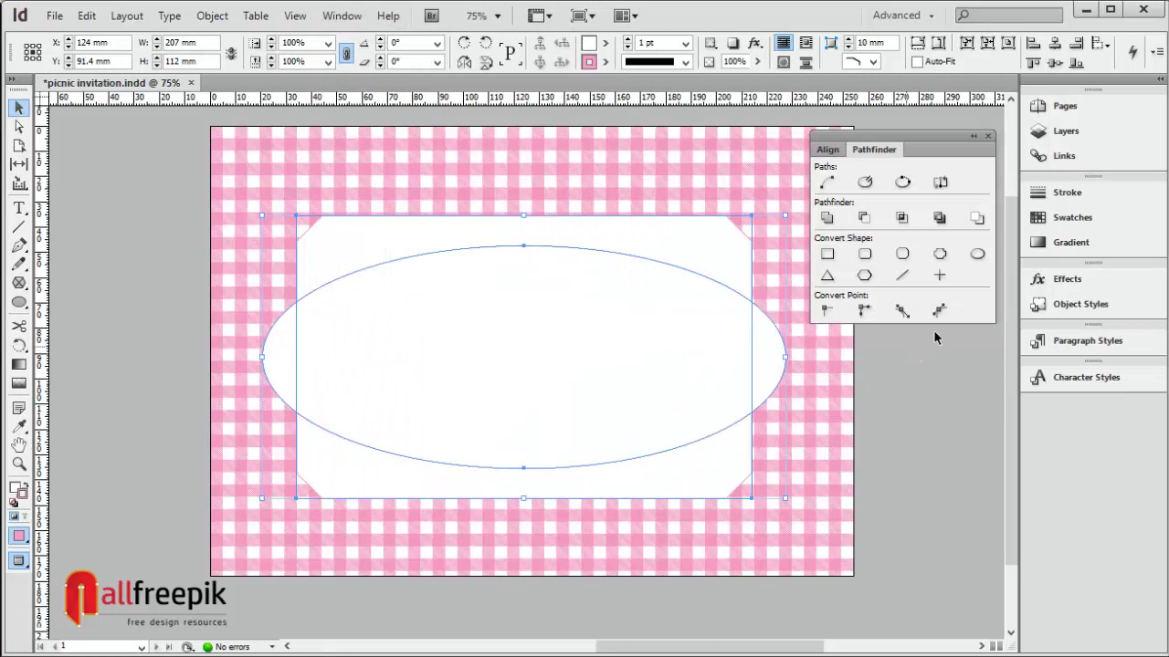
{"action": "left_click", "coordinate": [828, 222]}
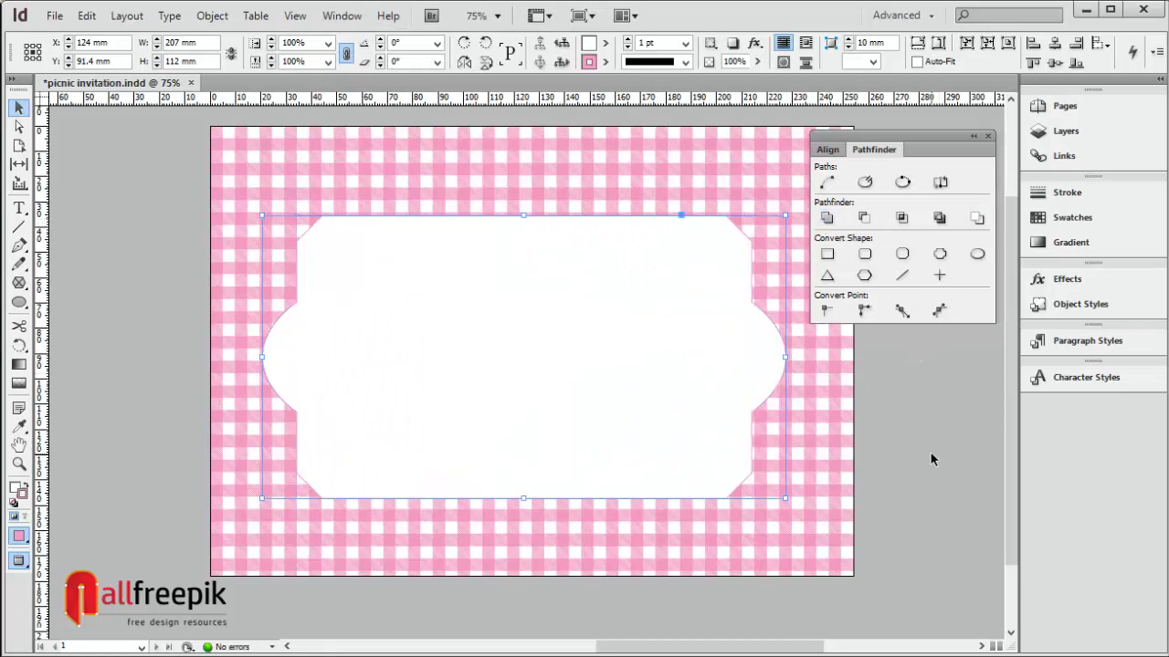
{"action": "left_click", "coordinate": [920, 484]}
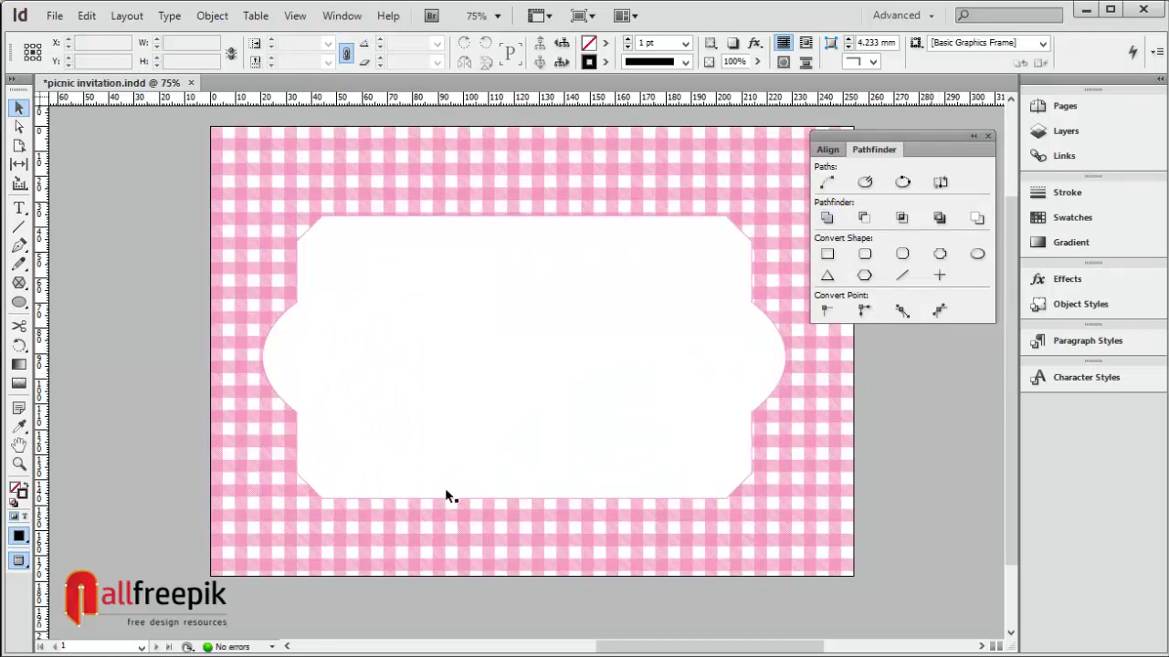
Move the merged white card up about 2.5 mm on the page
{"action": "left_click", "coordinate": [603, 402]}
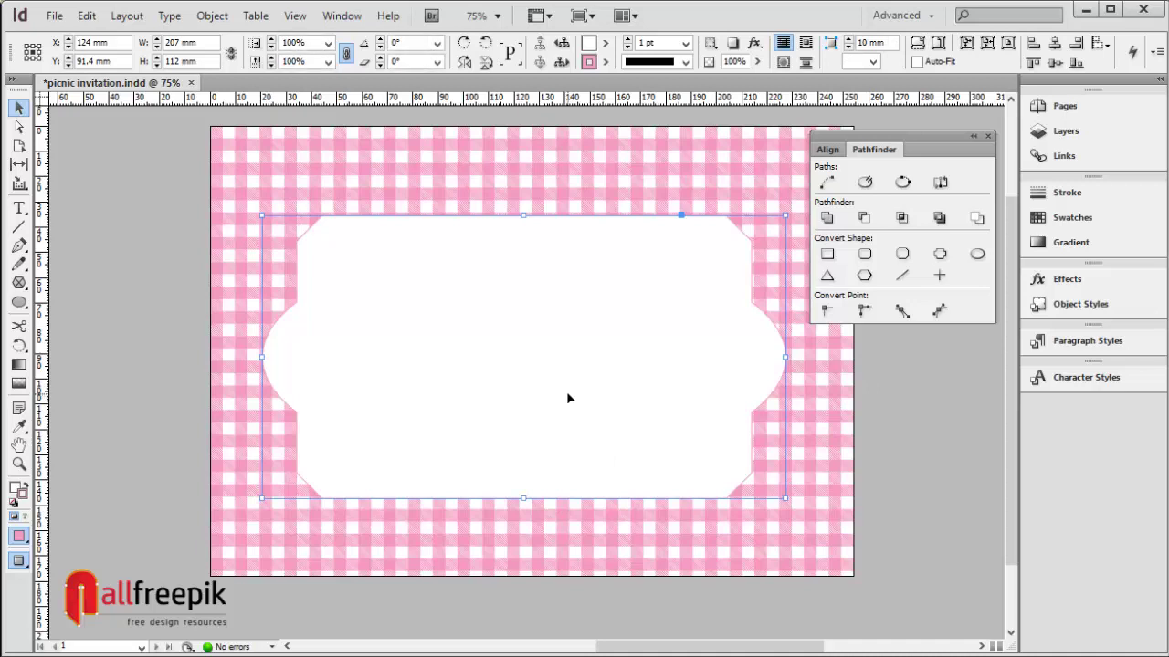
{"action": "left_click_drag", "start_coordinate": [567, 393], "coordinate": [567, 387]}
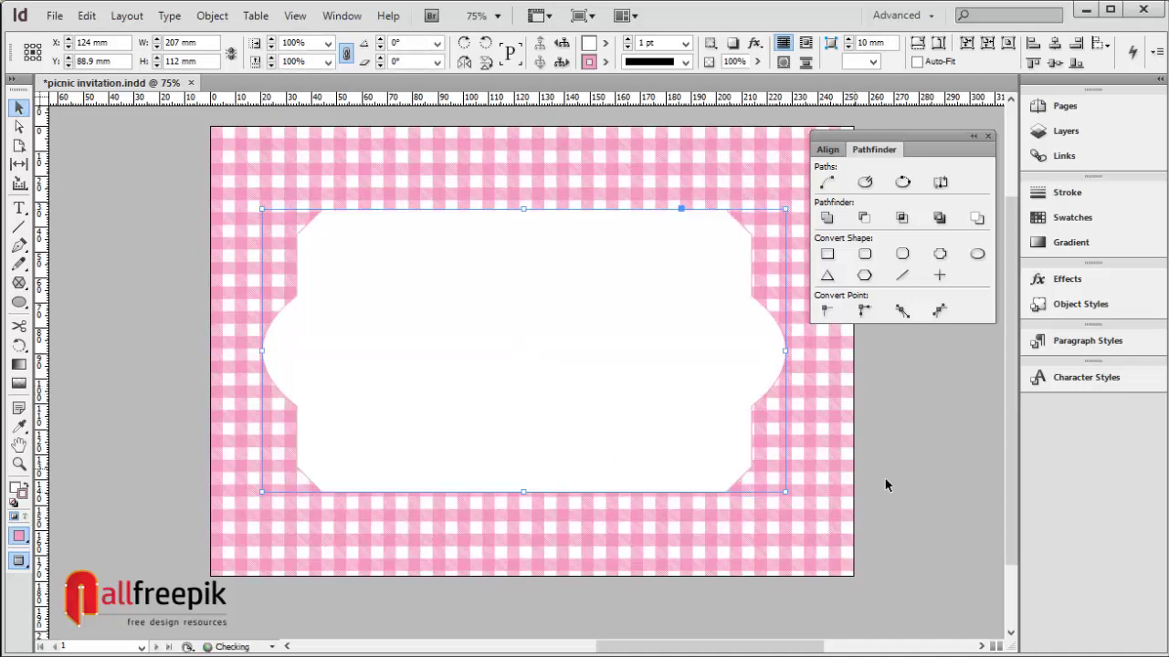
{"action": "left_click", "coordinate": [922, 485]}
{"action": "left_click_drag", "start_coordinate": [493, 308], "coordinate": [478, 308]}
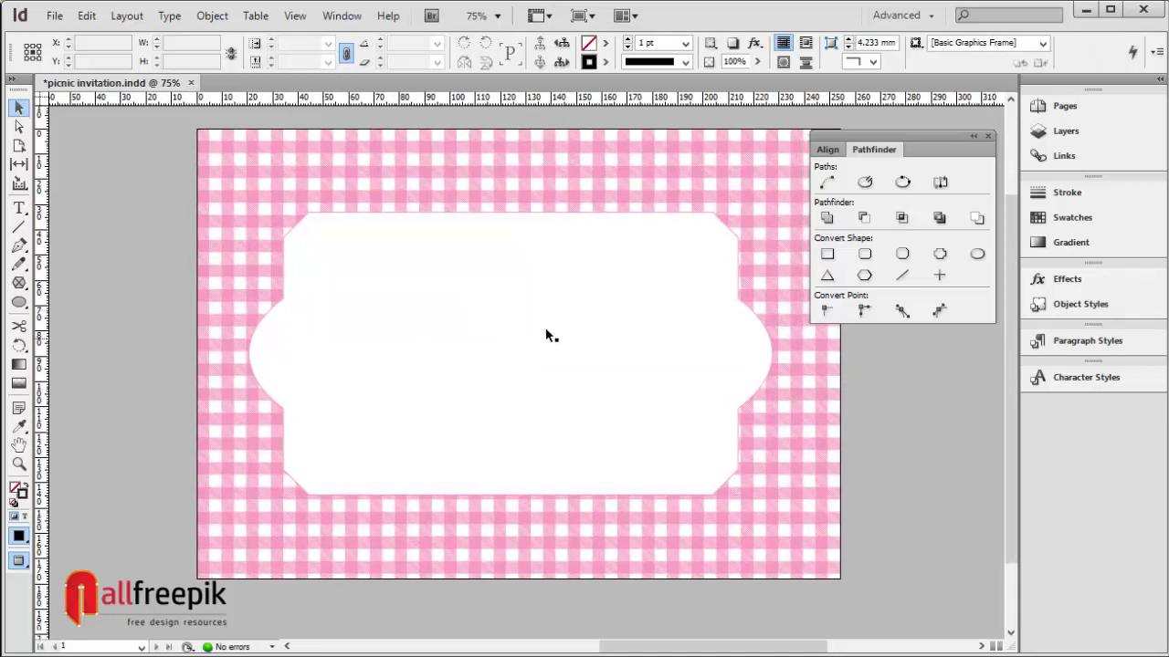
Add a drop shadow to the white label-shaped card and set the shadow's opacity to 50%
{"action": "left_click_drag", "start_coordinate": [953, 481], "coordinate": [934, 481]}
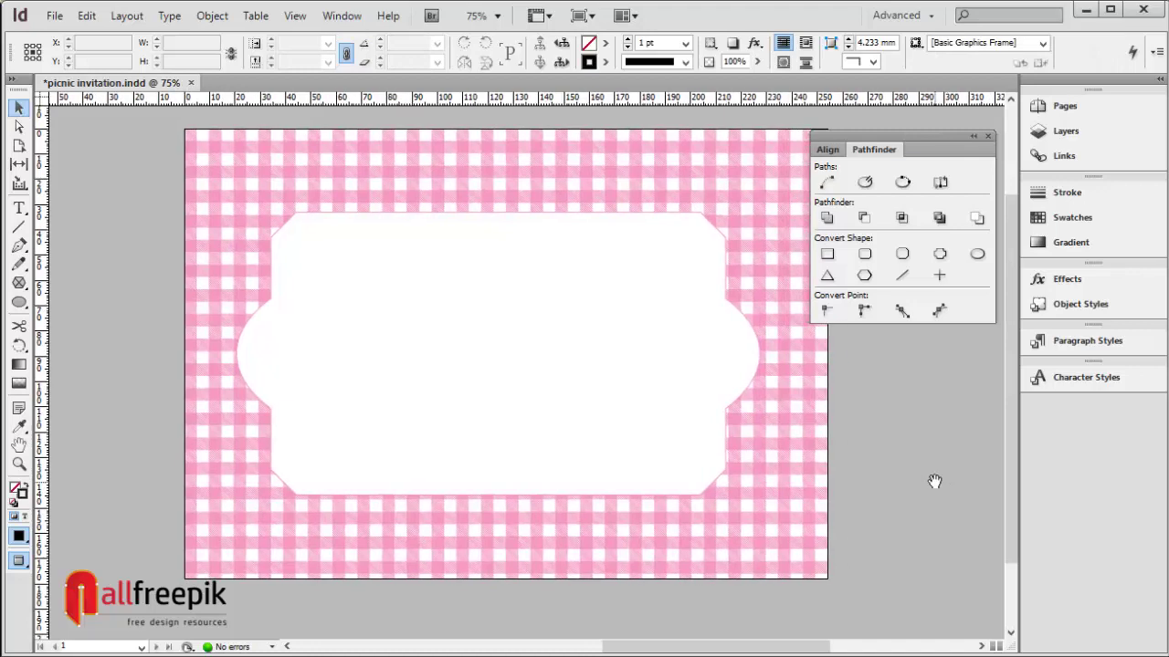
{"action": "left_click", "coordinate": [438, 297]}
{"action": "left_click", "coordinate": [213, 16]}
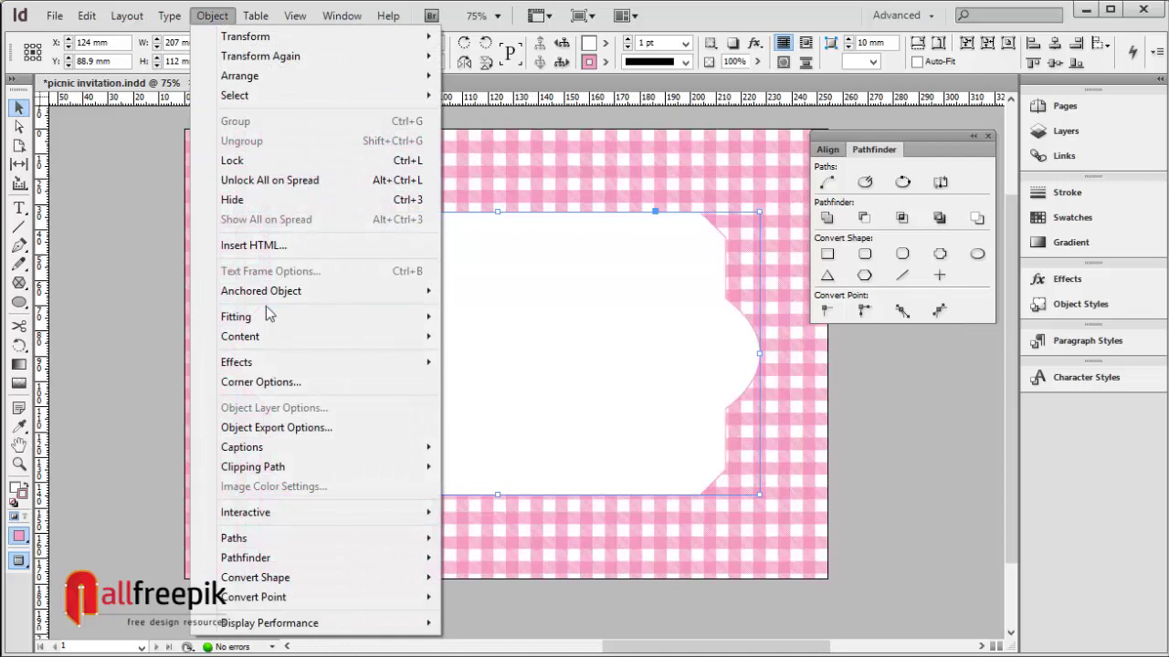
{"action": "mouse_move", "coordinate": [274, 363]}
{"action": "left_click", "coordinate": [498, 388]}
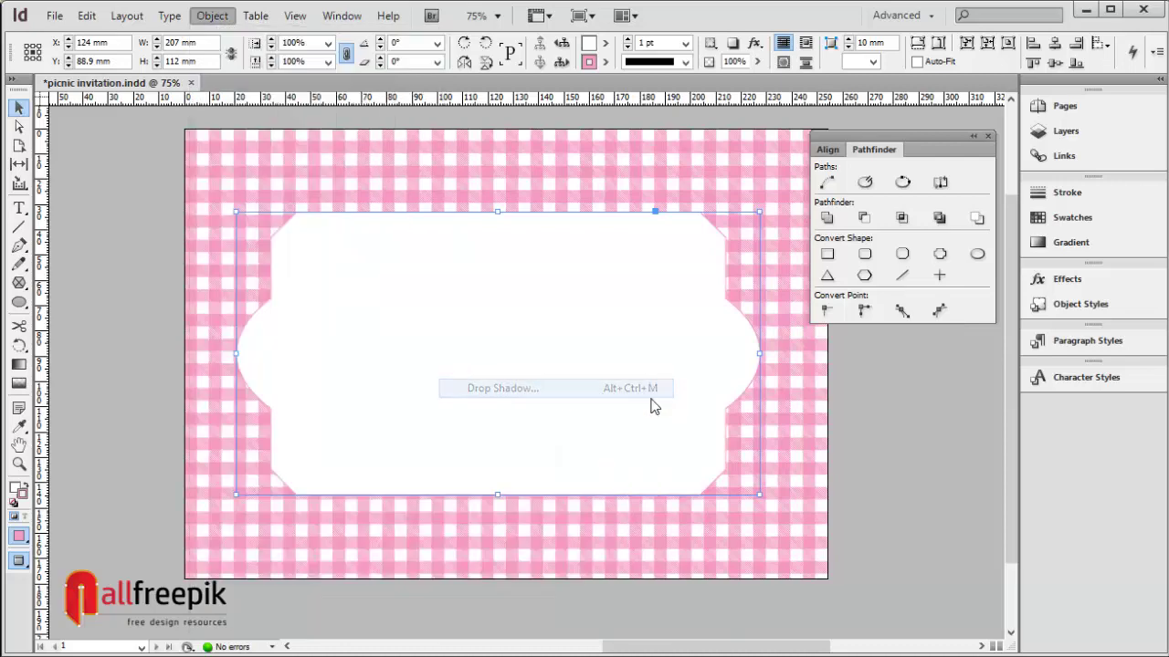
{"action": "left_click_drag", "start_coordinate": [1116, 187], "coordinate": [1050, 187]}
{"action": "type", "text": "50"}
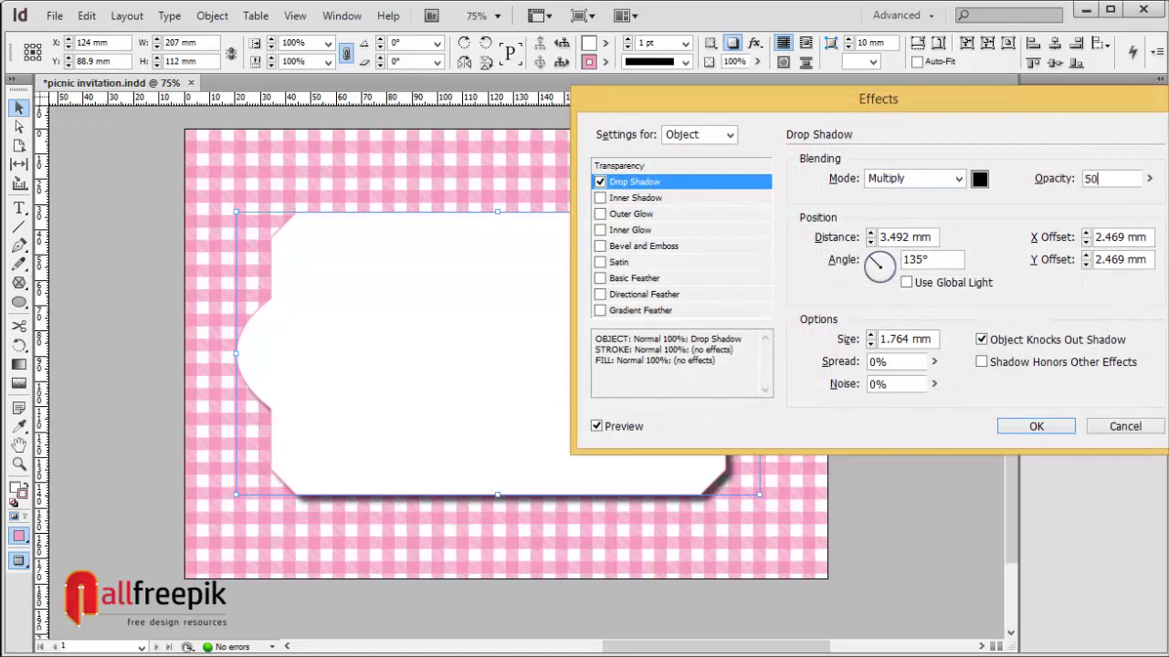
Set the drop shadow's X and Y offsets to 1 mm each
{"action": "key", "text": "Tab"}
{"action": "key", "text": "Tab"}
{"action": "key", "text": "Tab"}
{"action": "key", "text": "Tab"}
{"action": "type", "text": "1"}
{"action": "key", "text": "Tab"}
{"action": "type", "text": "1"}
{"action": "key", "text": "Tab"}
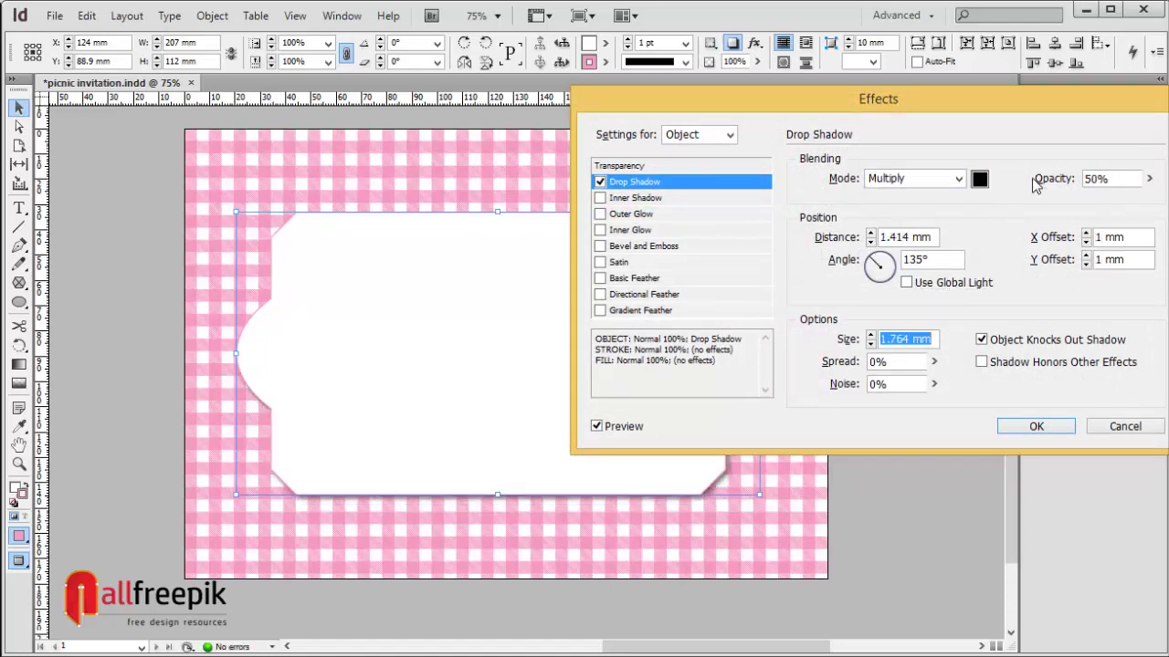
Set the drop shadow's distance and size to 1 mm each, apply the effect and deselect the card
{"action": "left_click_drag", "start_coordinate": [1099, 89], "coordinate": [803, 111]}
{"action": "left_click", "coordinate": [612, 252]}
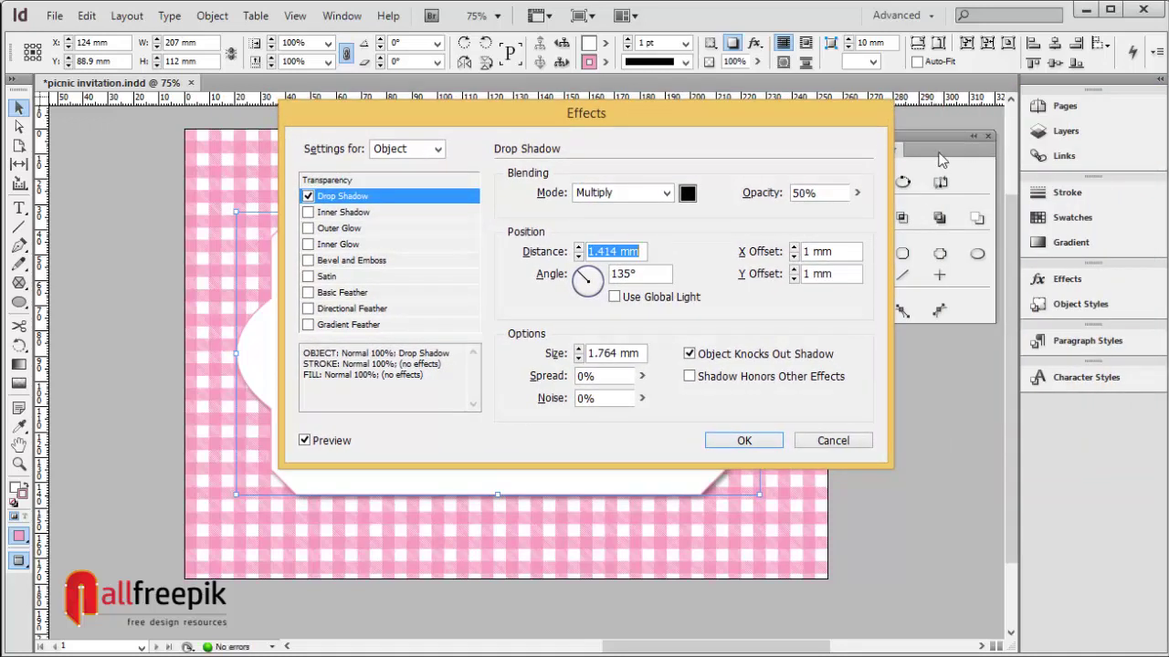
{"action": "type", "text": "1"}
{"action": "key", "text": "Tab"}
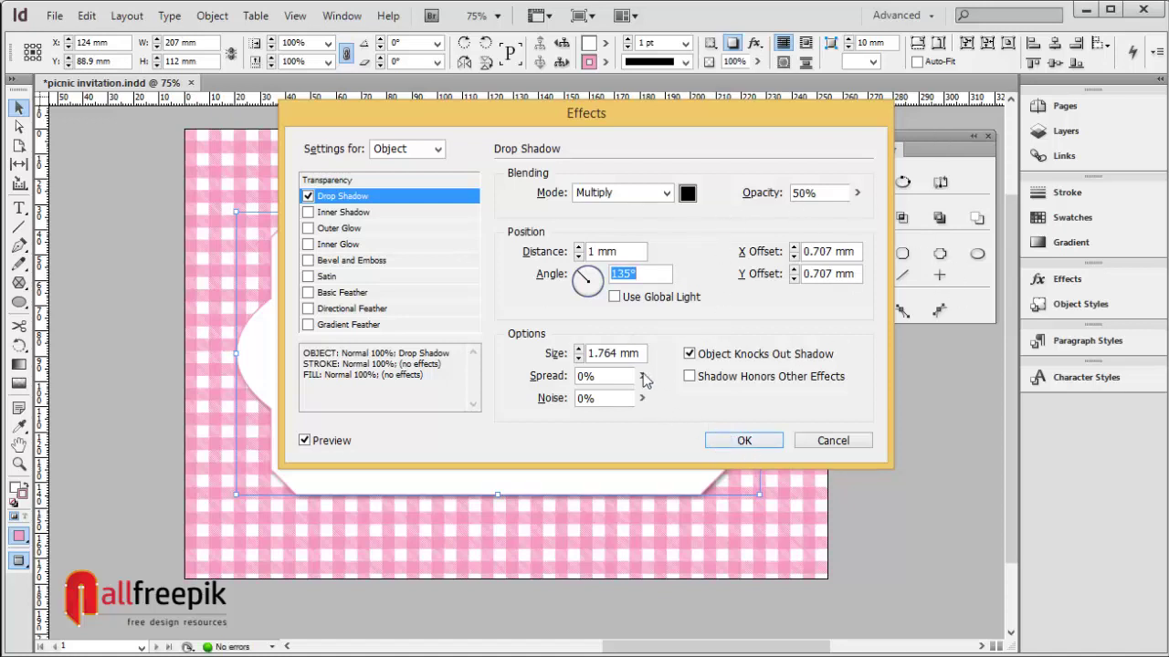
{"action": "left_click_drag", "start_coordinate": [643, 354], "coordinate": [540, 353]}
{"action": "type", "text": "1"}
{"action": "key", "text": "Tab"}
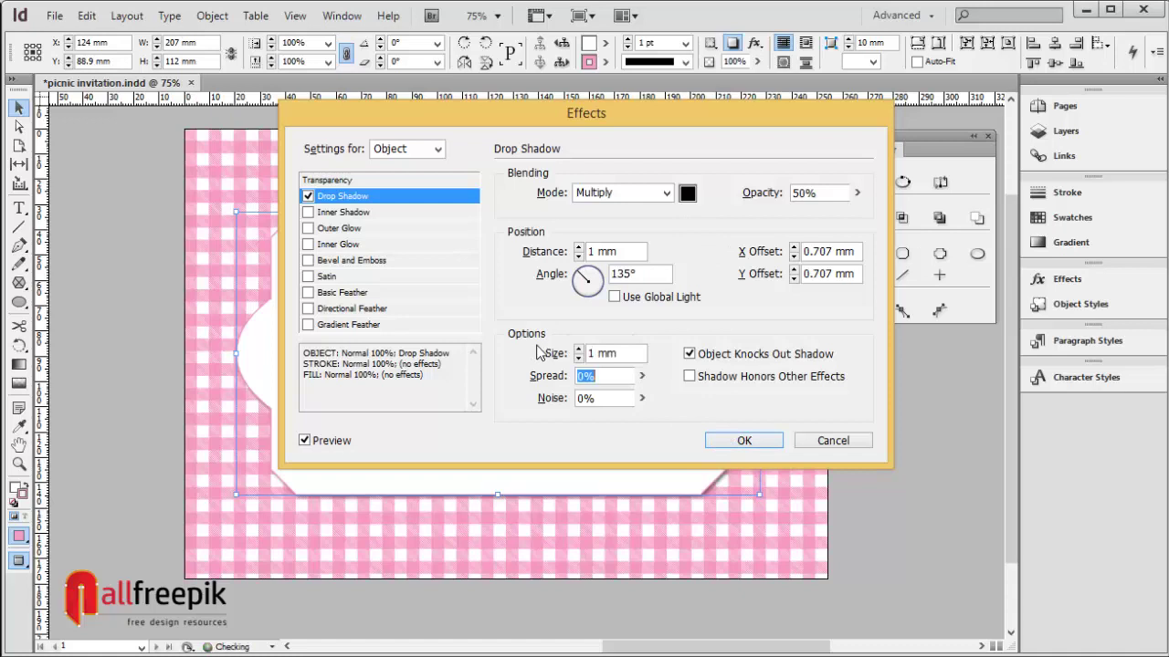
{"action": "left_click", "coordinate": [741, 440]}
{"action": "left_click", "coordinate": [891, 471]}
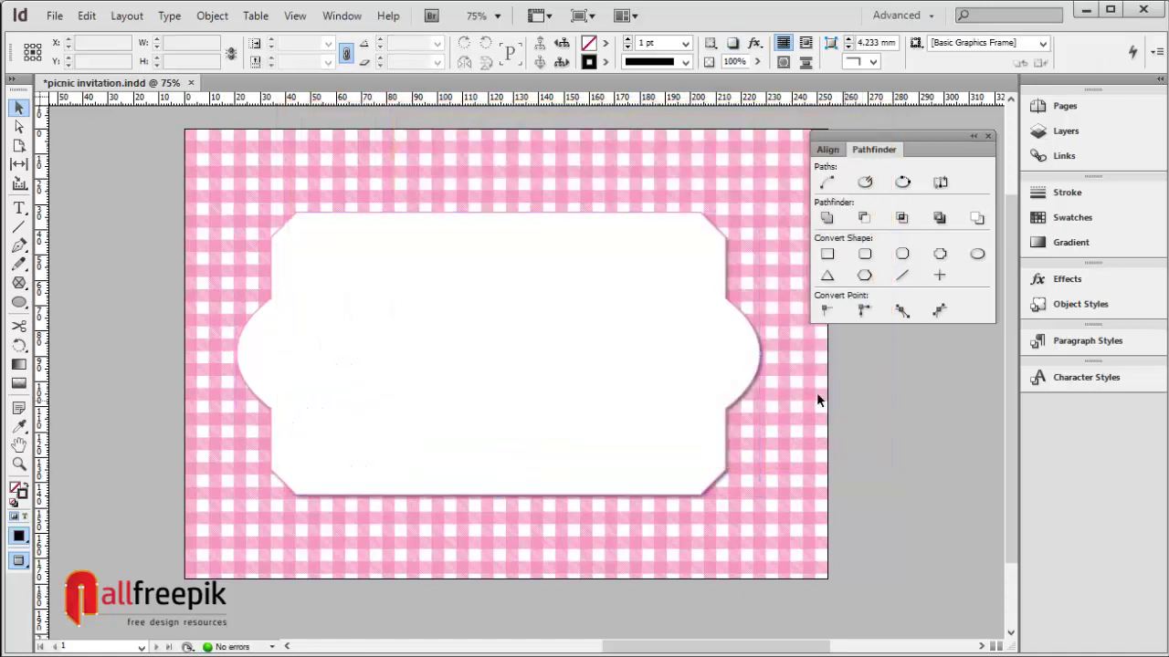
Draw a small star about 9 mm wide near the card's upper edge, using seven polygon sides and a 20% star inset
{"action": "left_click", "coordinate": [988, 137]}
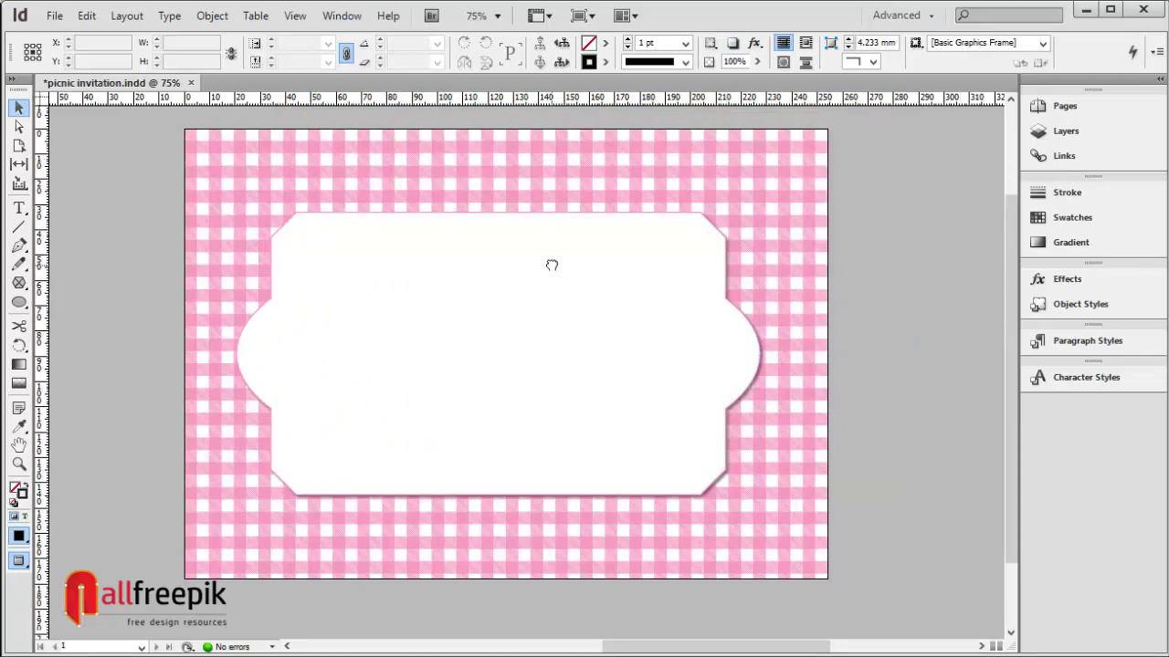
{"action": "left_click_drag", "start_coordinate": [550, 263], "coordinate": [555, 253]}
{"action": "left_click_drag", "start_coordinate": [549, 303], "coordinate": [824, 290]}
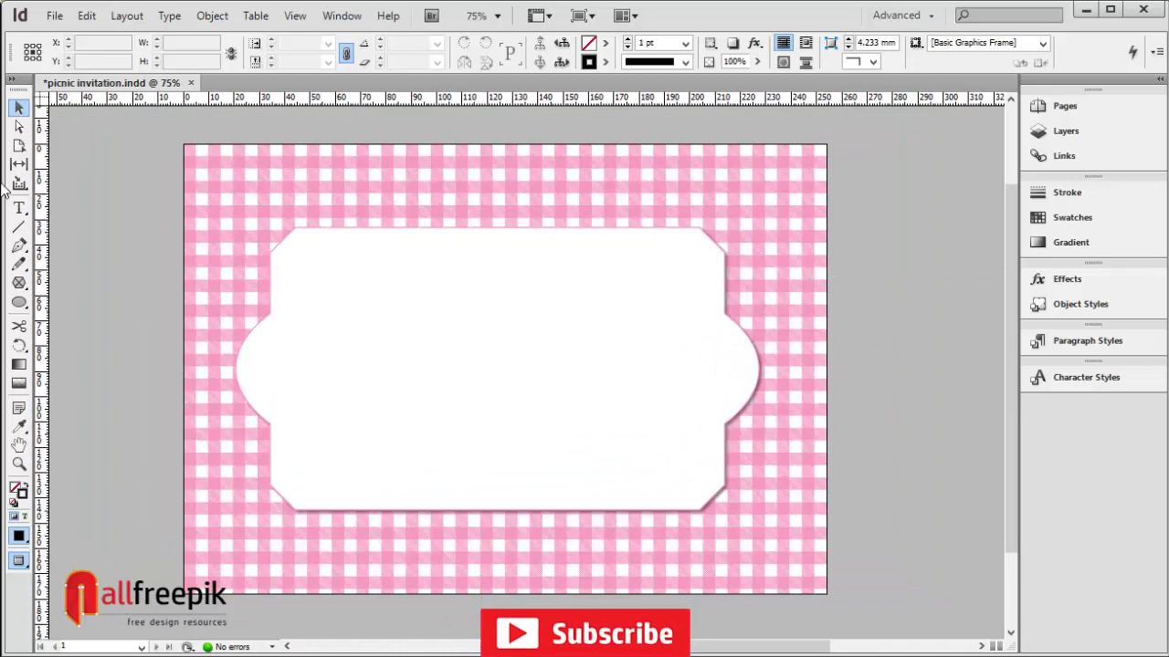
{"action": "left_click", "coordinate": [19, 229]}
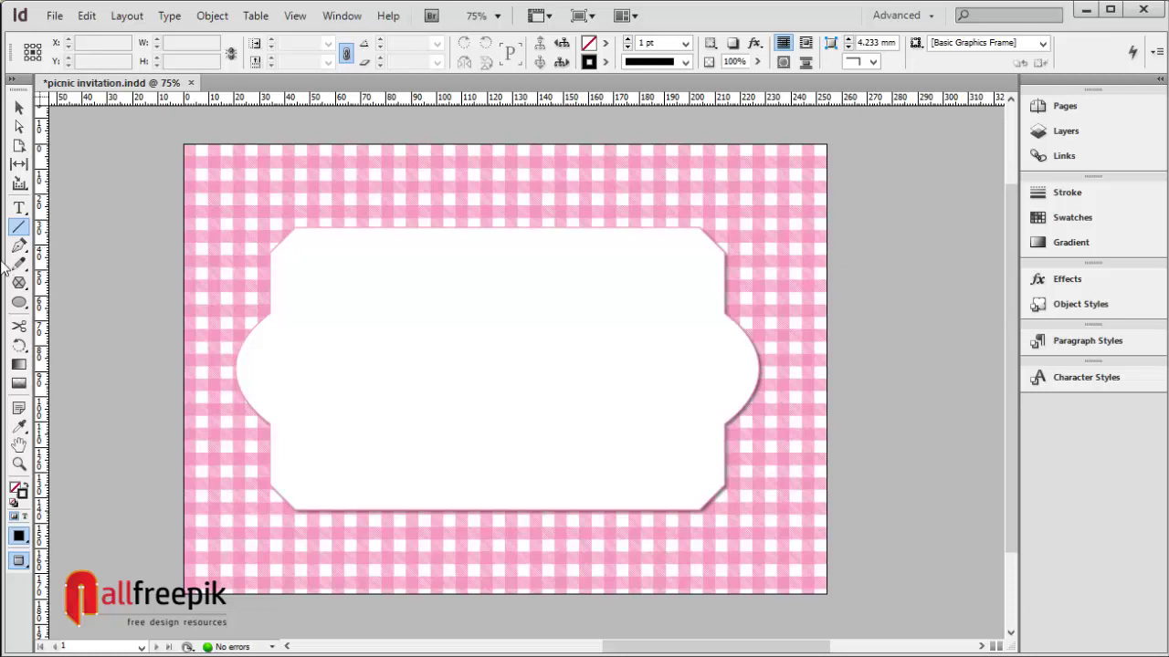
{"action": "left_click", "coordinate": [19, 284]}
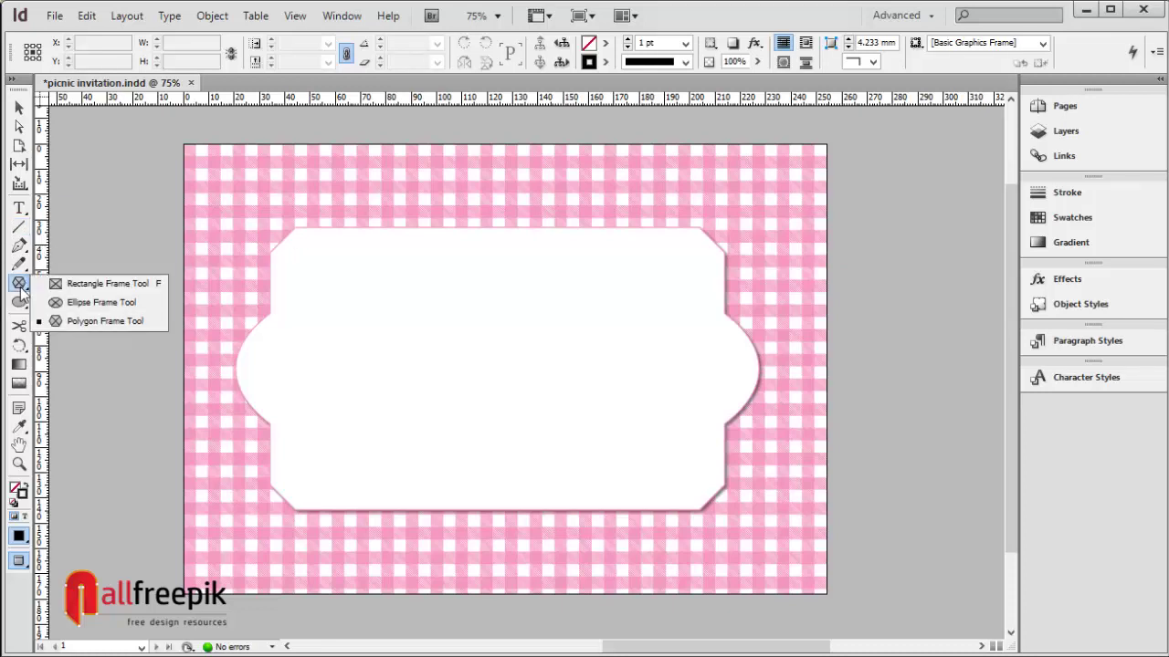
{"action": "left_click", "coordinate": [20, 304]}
{"action": "left_click", "coordinate": [20, 304]}
{"action": "left_click", "coordinate": [79, 340]}
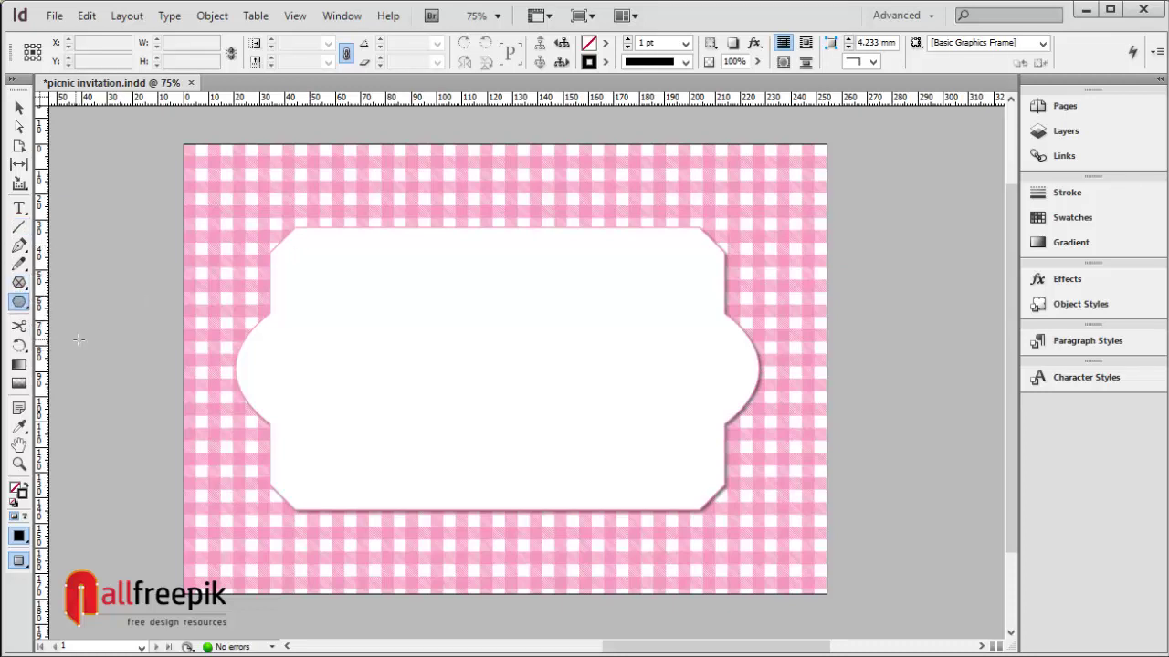
{"action": "double_click", "coordinate": [20, 303]}
{"action": "key", "text": "Tab"}
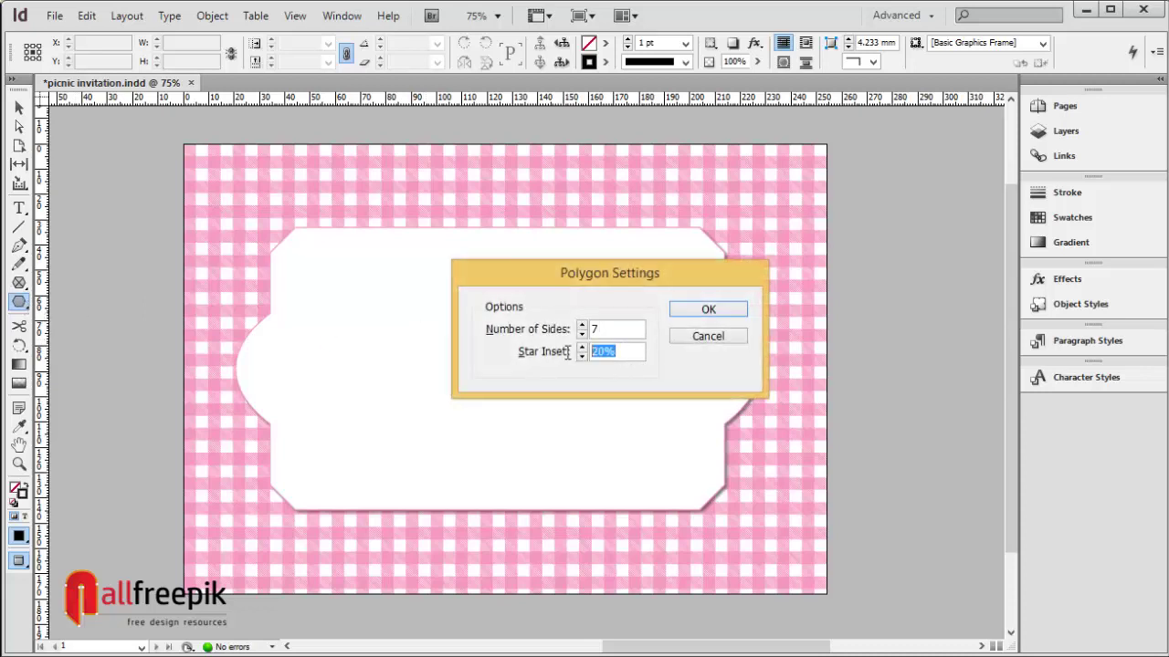
{"action": "left_click", "coordinate": [623, 361]}
{"action": "left_click", "coordinate": [614, 335]}
{"action": "left_click", "coordinate": [715, 311]}
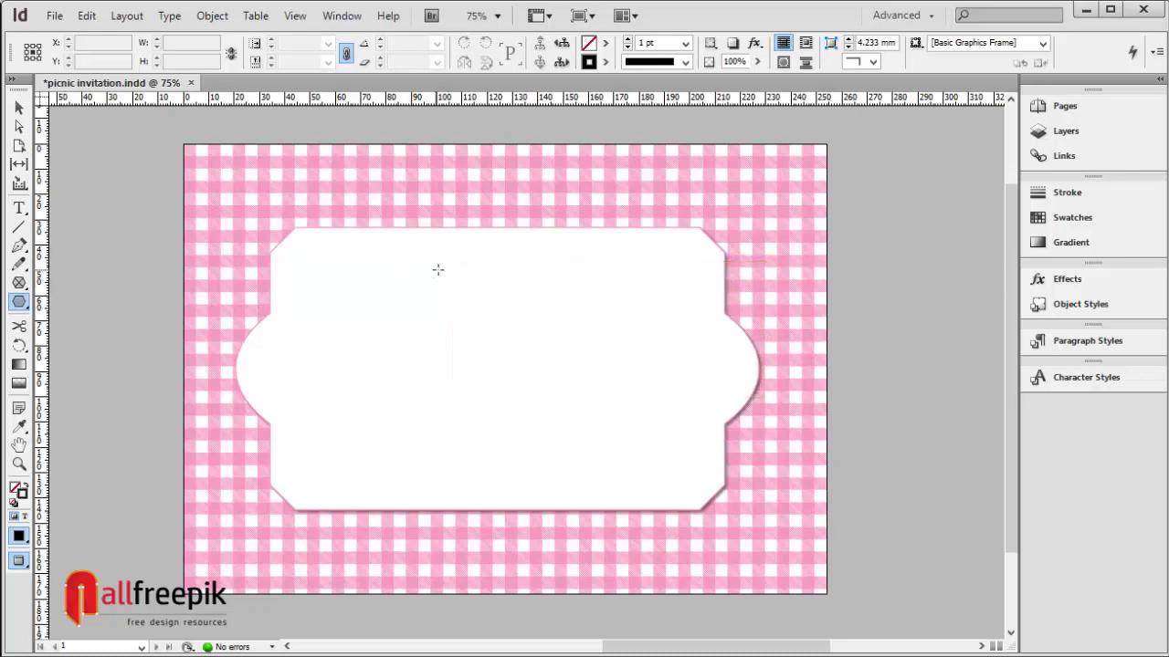
{"action": "left_click_drag", "start_coordinate": [468, 259], "coordinate": [495, 277]}
Remove the star's stroke, fill it with C=0 M=100 Y=0 K=0 and move it to the card's horizontal centre near the upper edge
{"action": "left_click", "coordinate": [20, 109]}
{"action": "left_click", "coordinate": [604, 61]}
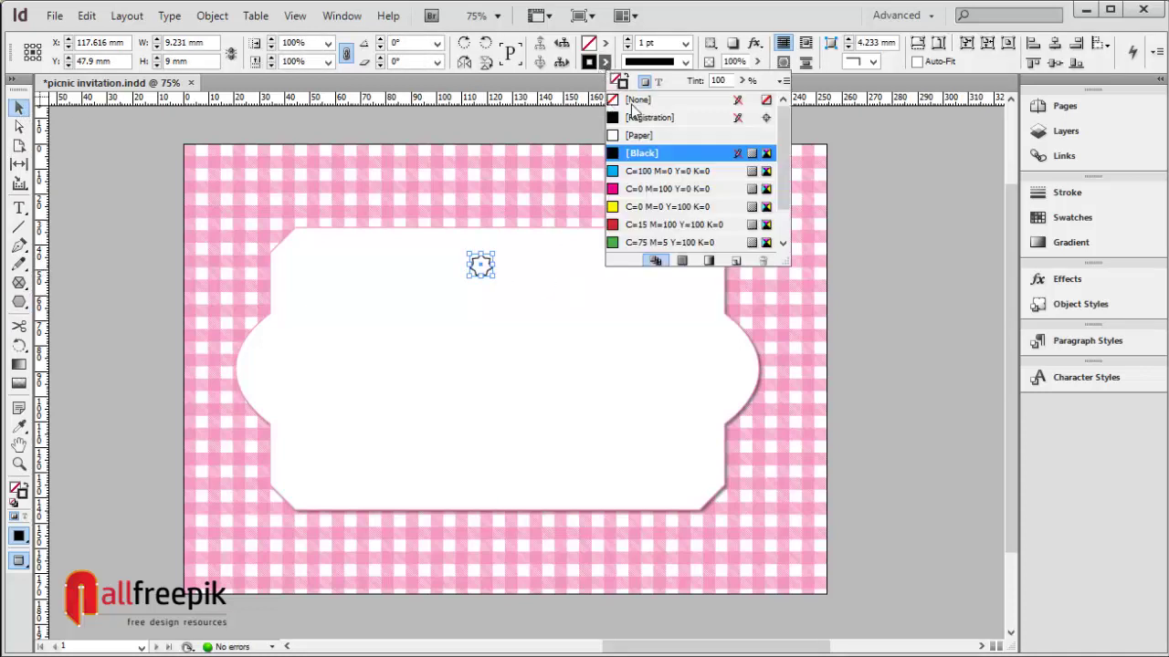
{"action": "left_click", "coordinate": [639, 99]}
{"action": "left_click", "coordinate": [604, 43]}
{"action": "left_click", "coordinate": [659, 169]}
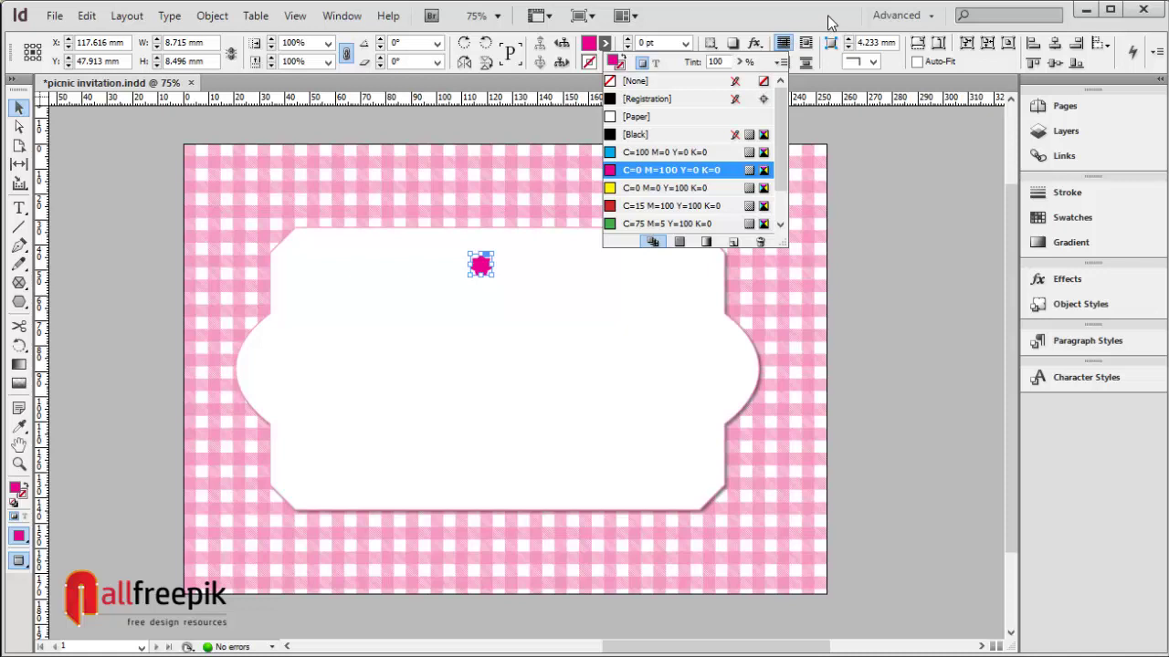
{"action": "left_click", "coordinate": [890, 227]}
{"action": "left_click_drag", "start_coordinate": [482, 272], "coordinate": [495, 263]}
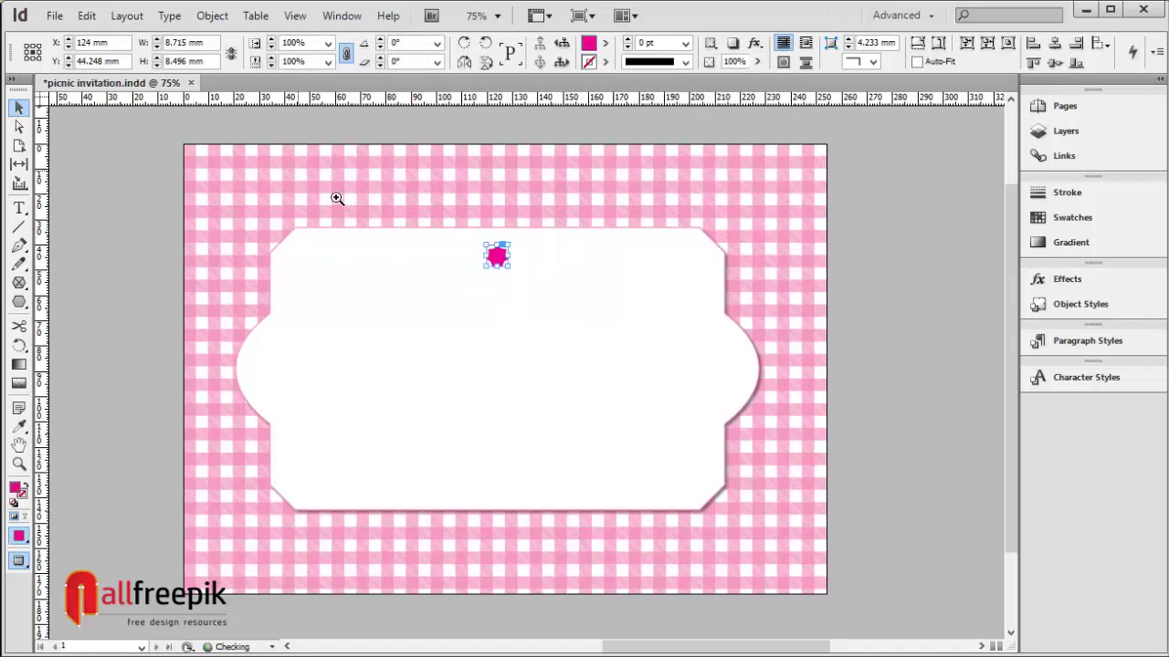
Try a 50% tint on the star's magenta fill
{"action": "left_click_drag", "start_coordinate": [299, 173], "coordinate": [722, 357]}
{"action": "left_click", "coordinate": [605, 44]}
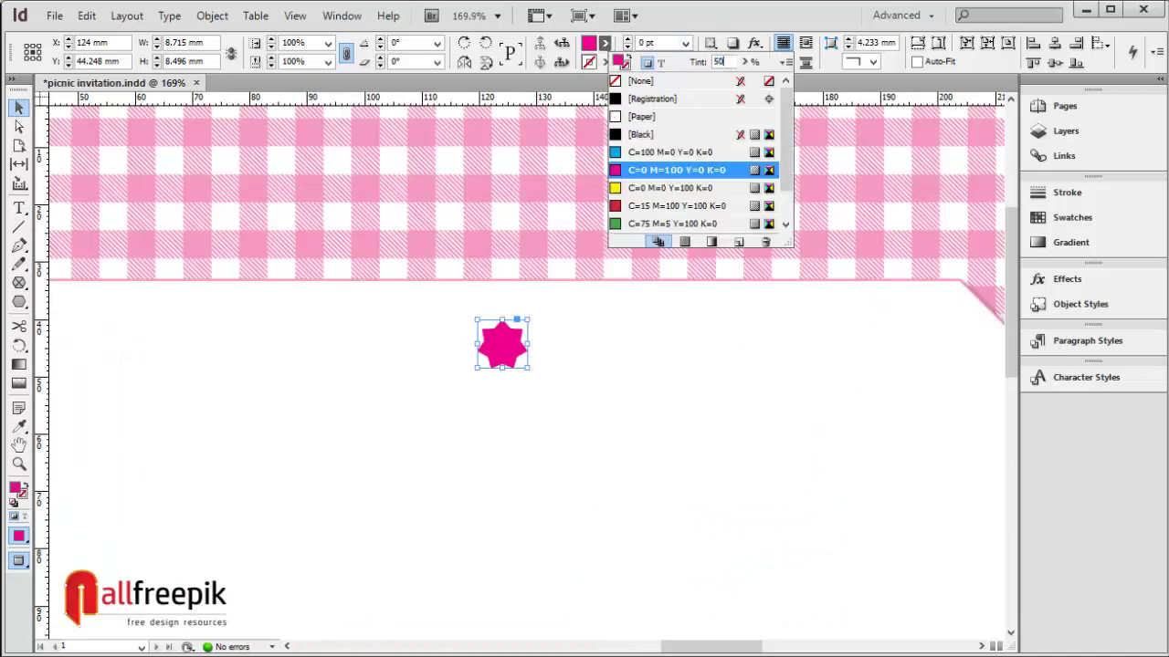
{"action": "type", "text": "50"}
{"action": "key", "text": "Return"}
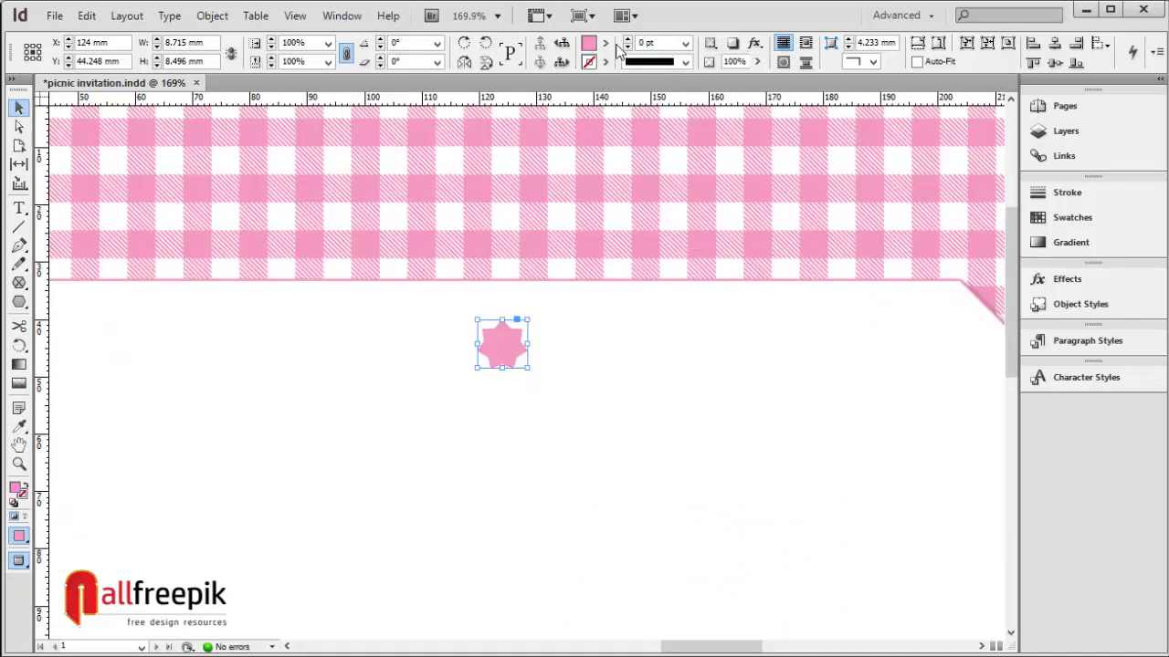
Set the tint of the star's magenta fill to 75%
{"action": "left_click", "coordinate": [604, 44]}
{"action": "type", "text": "75"}
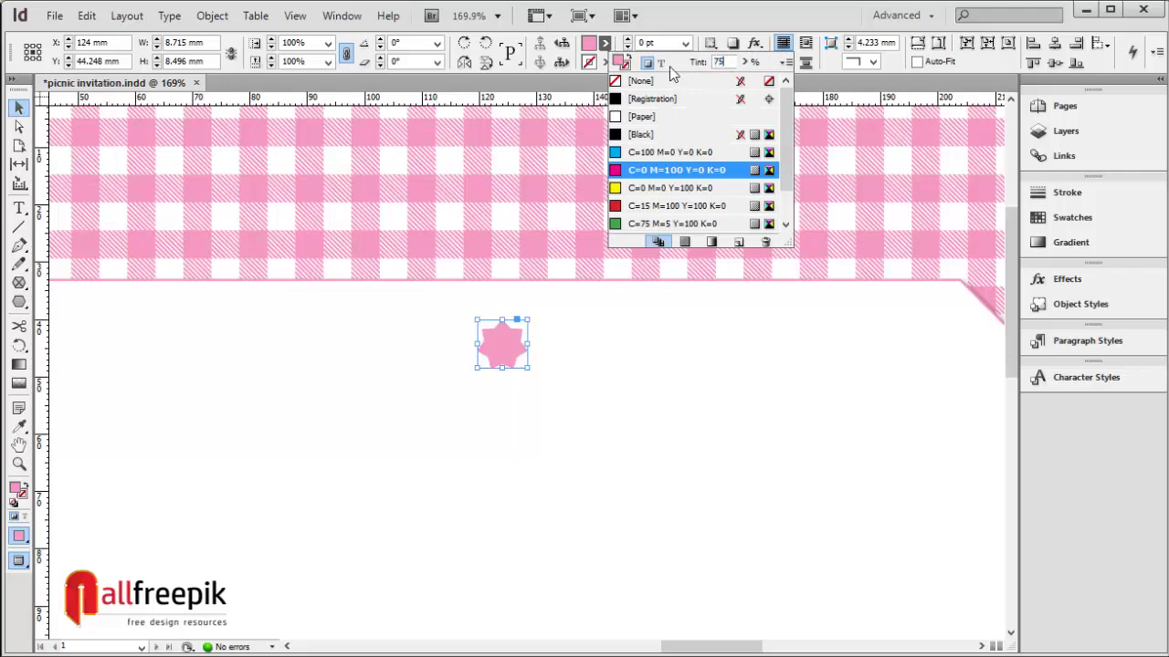
{"action": "key", "text": "Return"}
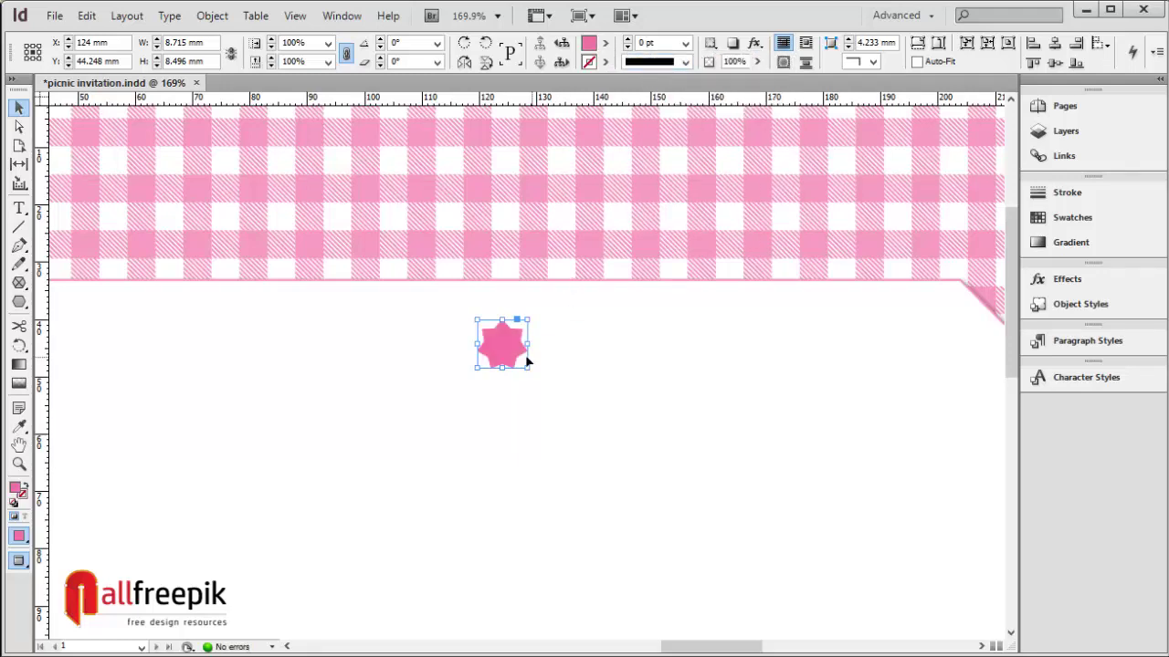
Copy the star, paste it in place and move the copy about 9.5 mm to the right, level with the original
{"action": "left_click", "coordinate": [87, 17]}
{"action": "left_click", "coordinate": [137, 104]}
{"action": "left_click", "coordinate": [87, 17]}
{"action": "left_click", "coordinate": [137, 185]}
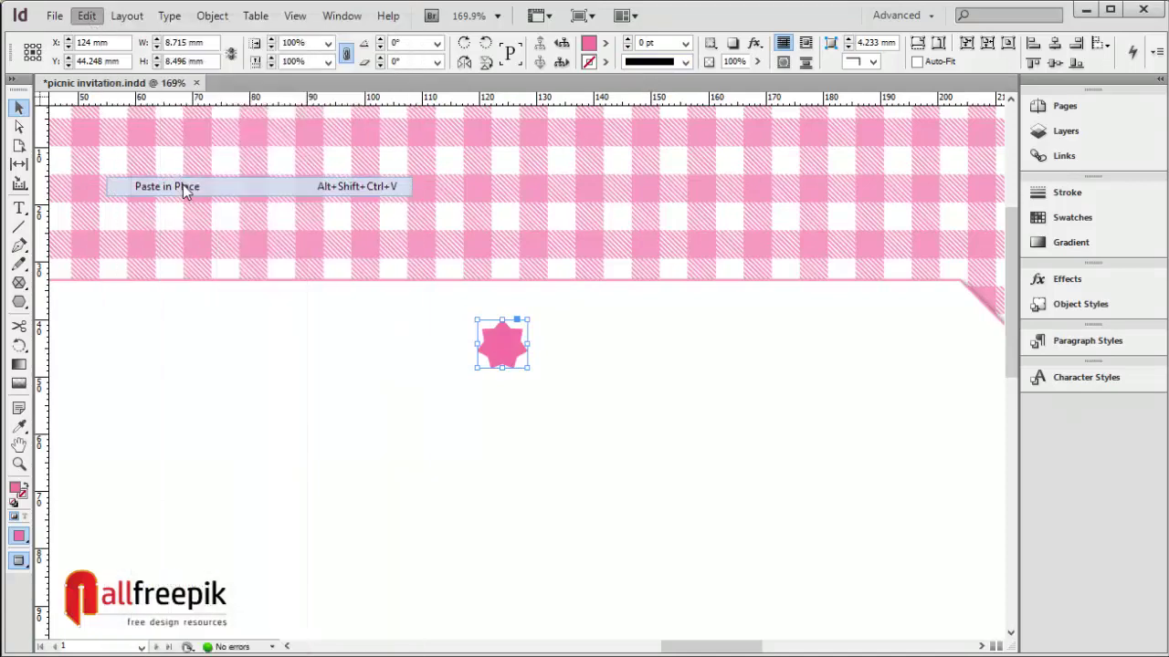
{"action": "left_click_drag", "start_coordinate": [508, 354], "coordinate": [554, 356]}
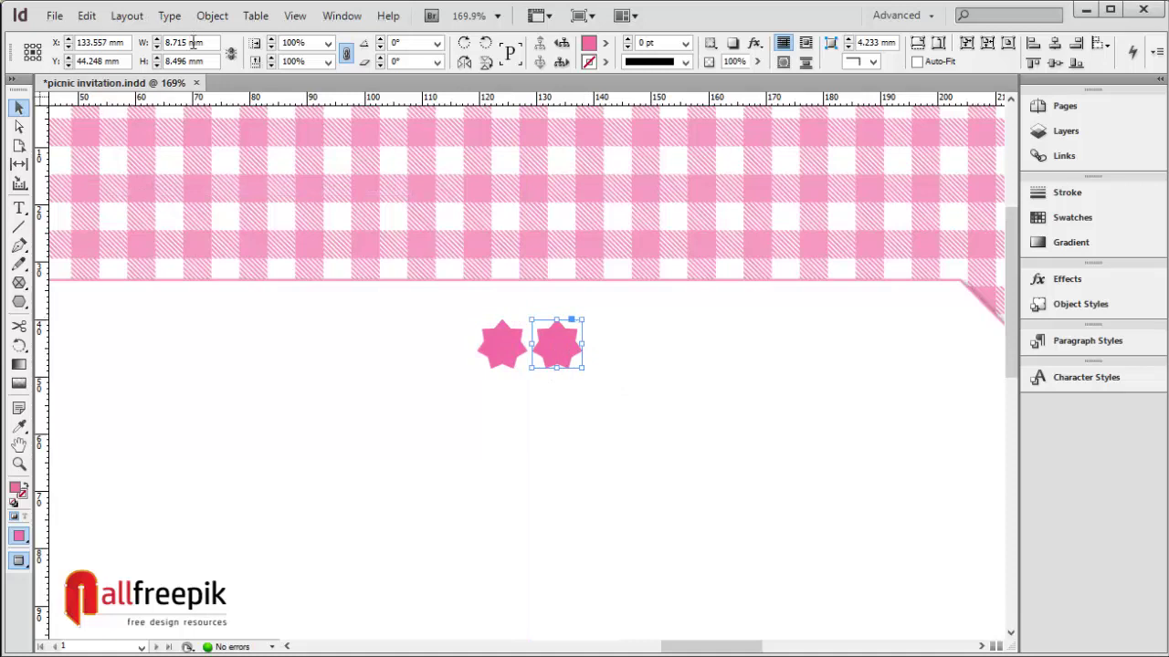
Scale the copied star on the right down to 75%
{"action": "left_click", "coordinate": [307, 47]}
{"action": "type", "text": "75"}
{"action": "key", "text": "Return"}
Duplicate the small star to the left of the large one so both small stars sit at equal distances from it
{"action": "left_click", "coordinate": [565, 353]}
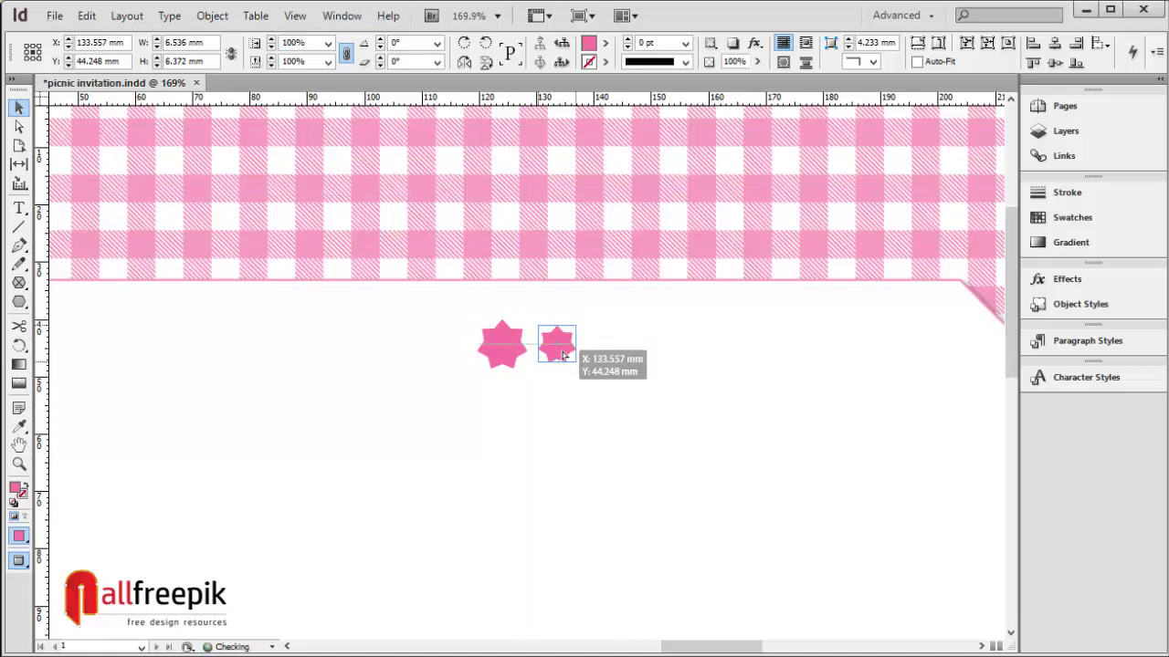
{"action": "left_click_drag", "start_coordinate": [566, 354], "coordinate": [457, 353]}
{"action": "left_click", "coordinate": [505, 346], "text": "shift"}
{"action": "left_click", "coordinate": [559, 345], "text": "shift"}
{"action": "left_click", "coordinate": [607, 334]}
Scale the middle star up to 125%
{"action": "left_click", "coordinate": [502, 348]}
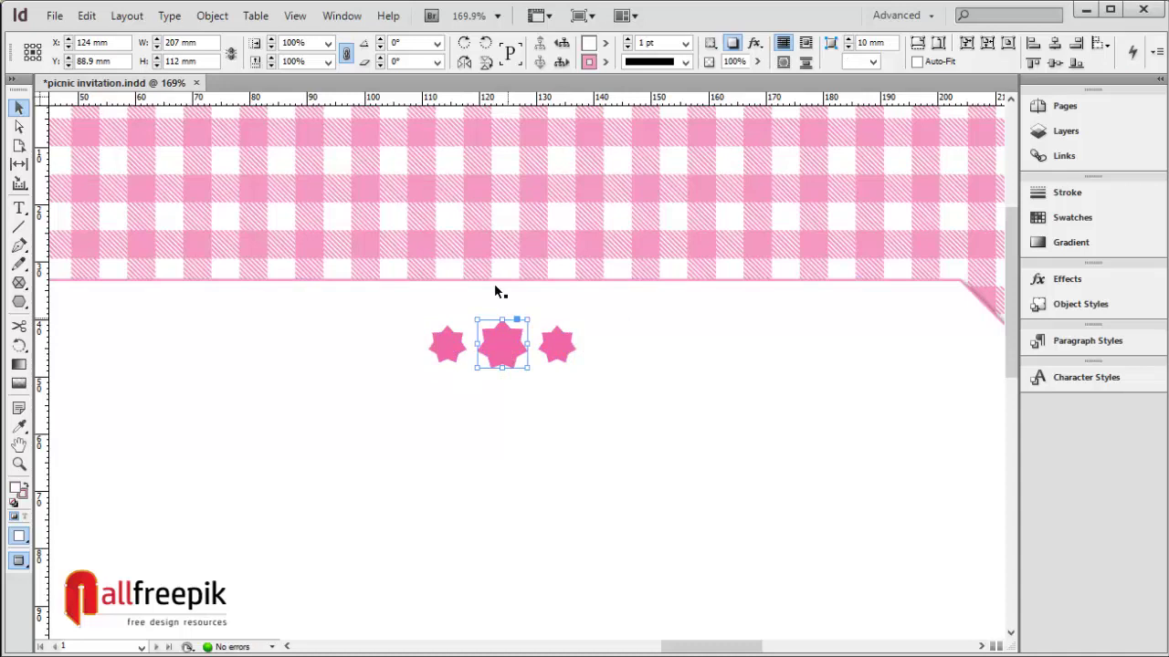
{"action": "left_click", "coordinate": [310, 46]}
{"action": "type", "text": "125"}
{"action": "key", "text": "Tab"}
{"action": "type", "text": "12"}
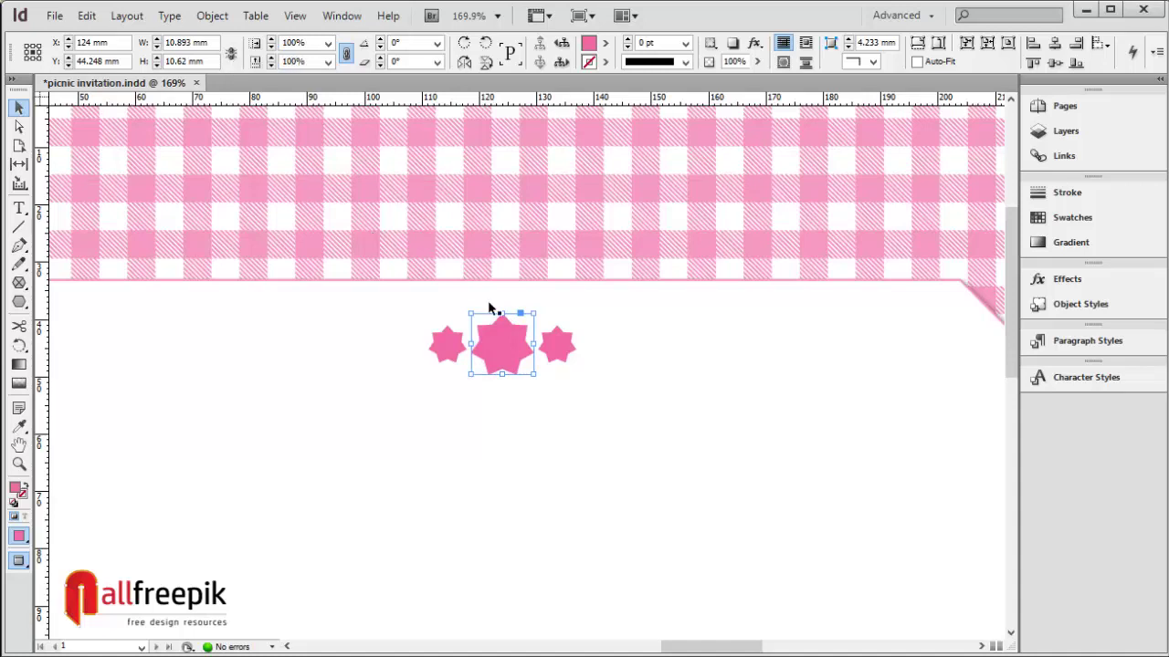
Select all three stars and group them
{"action": "left_click", "coordinate": [555, 347]}
{"action": "left_click", "coordinate": [505, 353], "text": "shift"}
{"action": "left_click", "coordinate": [449, 343], "text": "shift"}
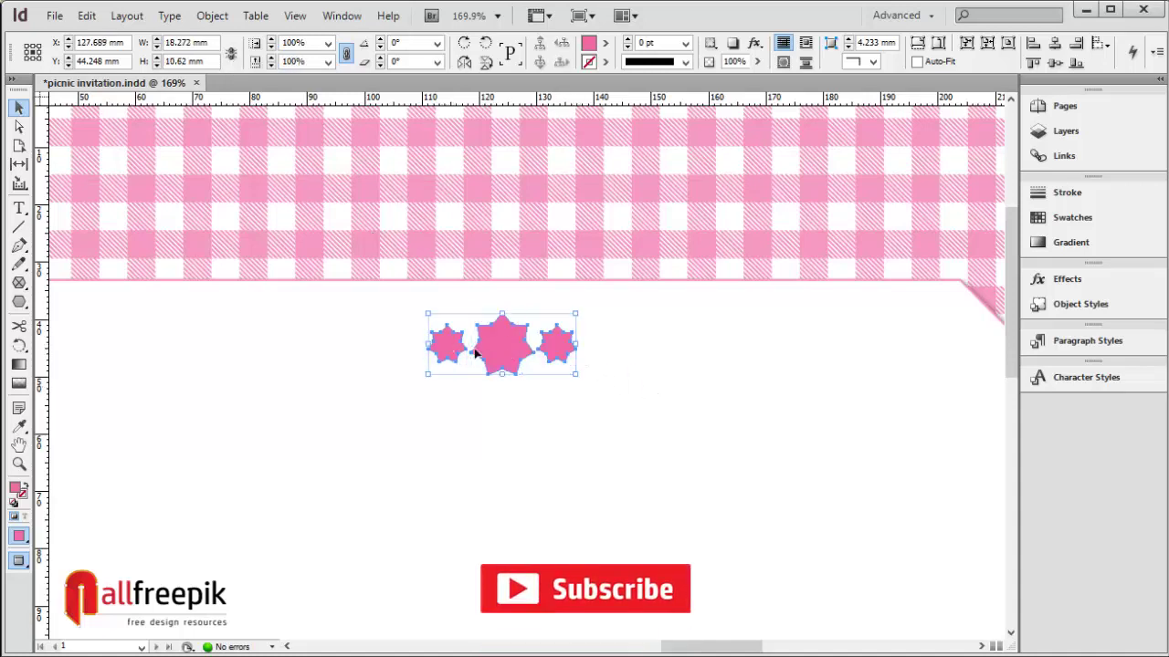
{"action": "key", "text": "shift+F7"}
{"action": "left_click", "coordinate": [211, 16]}
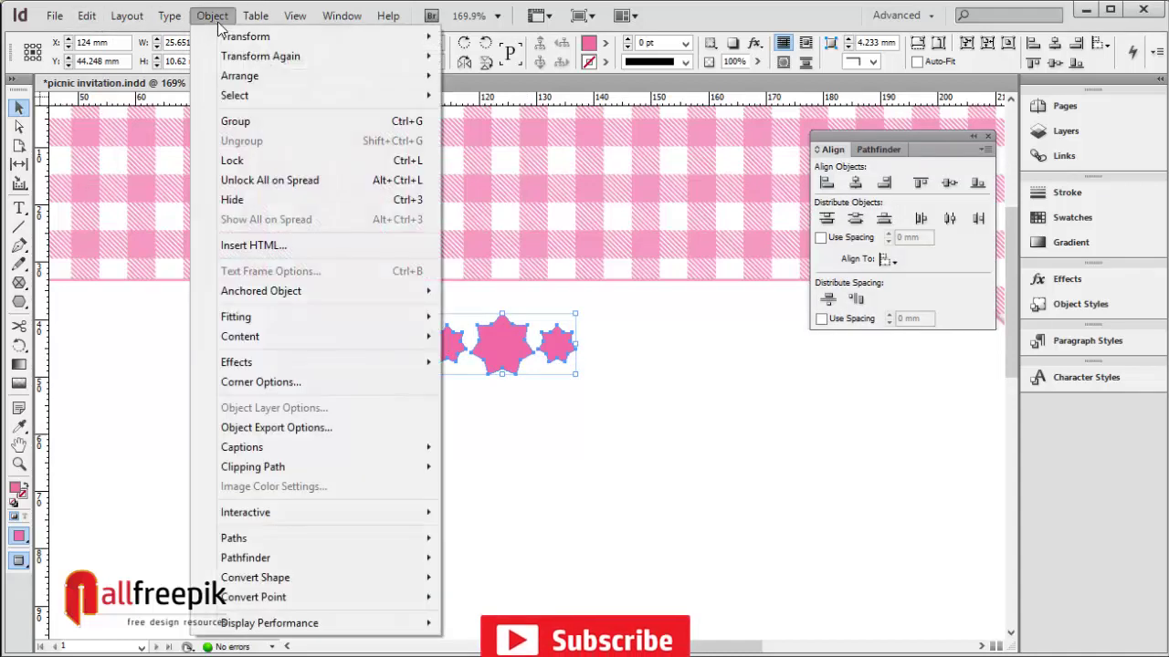
{"action": "left_click", "coordinate": [265, 126]}
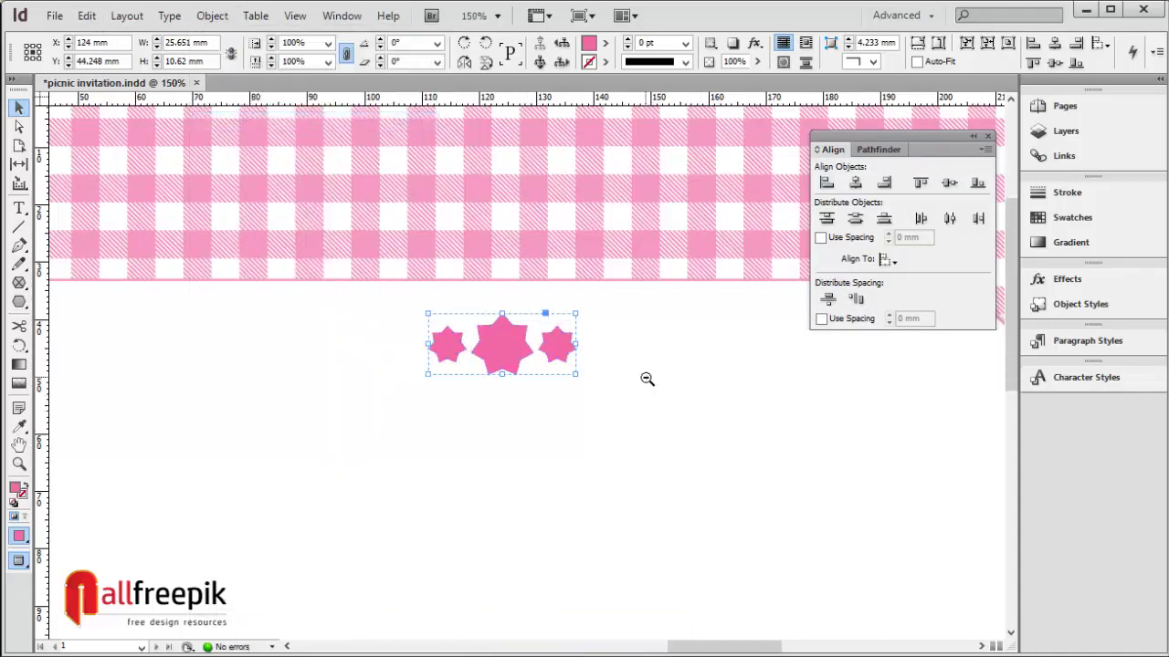
{"action": "left_click", "coordinate": [648, 381], "text": "alt"}
{"action": "left_click", "coordinate": [647, 380], "text": "alt"}
{"action": "left_click_drag", "start_coordinate": [414, 444], "coordinate": [631, 351]}
{"action": "left_click", "coordinate": [689, 323]}
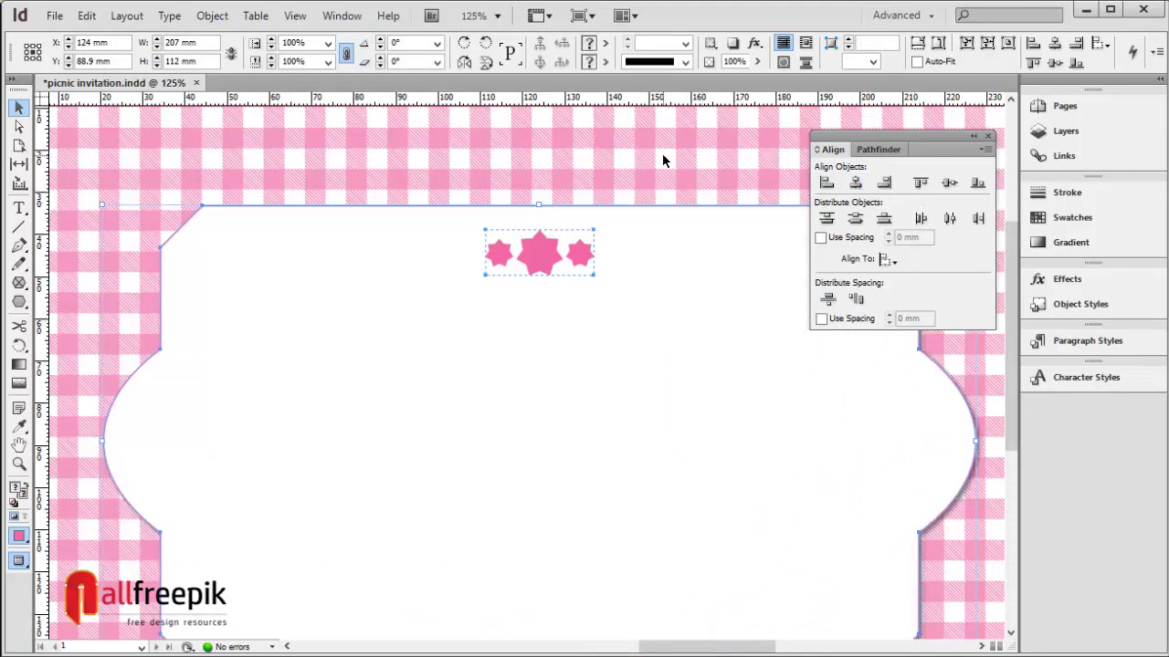
{"action": "left_click", "coordinate": [541, 252]}
{"action": "left_click", "coordinate": [527, 192]}
Draw a horizontal line about 53 mm long to the left of the stars and stroke it with a lighter tint of C=0 M=100 Y=0 K=0
{"action": "left_click", "coordinate": [20, 227]}
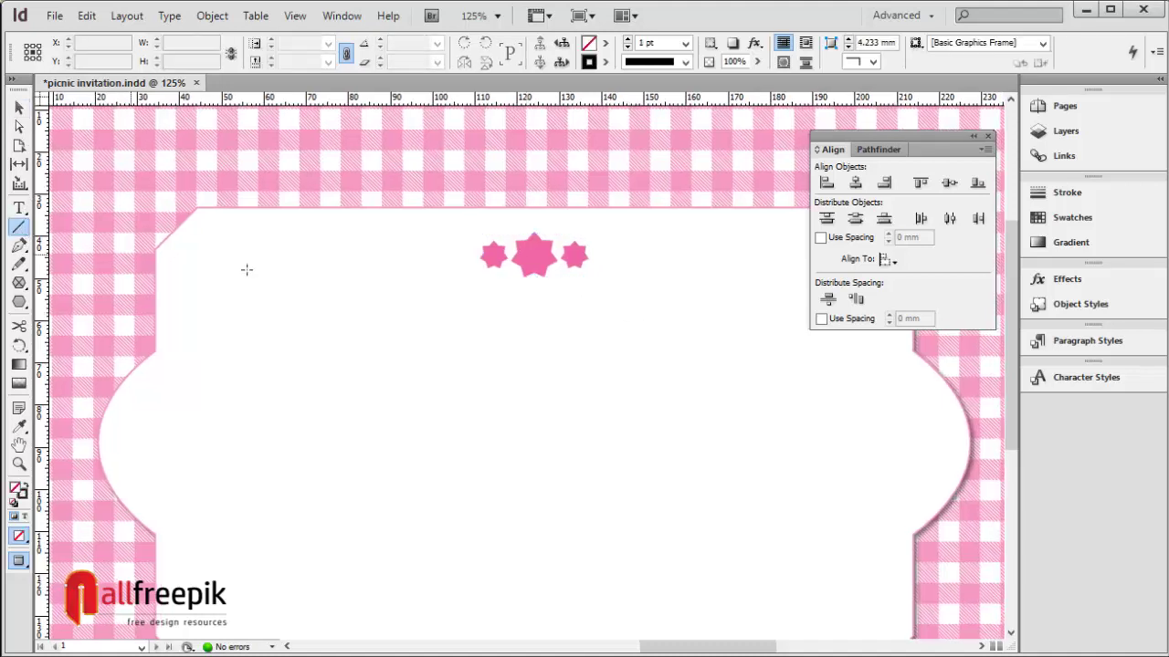
{"action": "mouse_move", "coordinate": [232, 242]}
{"action": "left_mouse_down"}
{"action": "mouse_move", "coordinate": [370, 253]}
{"action": "mouse_move", "coordinate": [460, 269]}
{"action": "mouse_move", "coordinate": [457, 278]}
{"action": "left_mouse_up"}
{"action": "left_click", "coordinate": [603, 62]}
{"action": "left_click", "coordinate": [651, 190]}
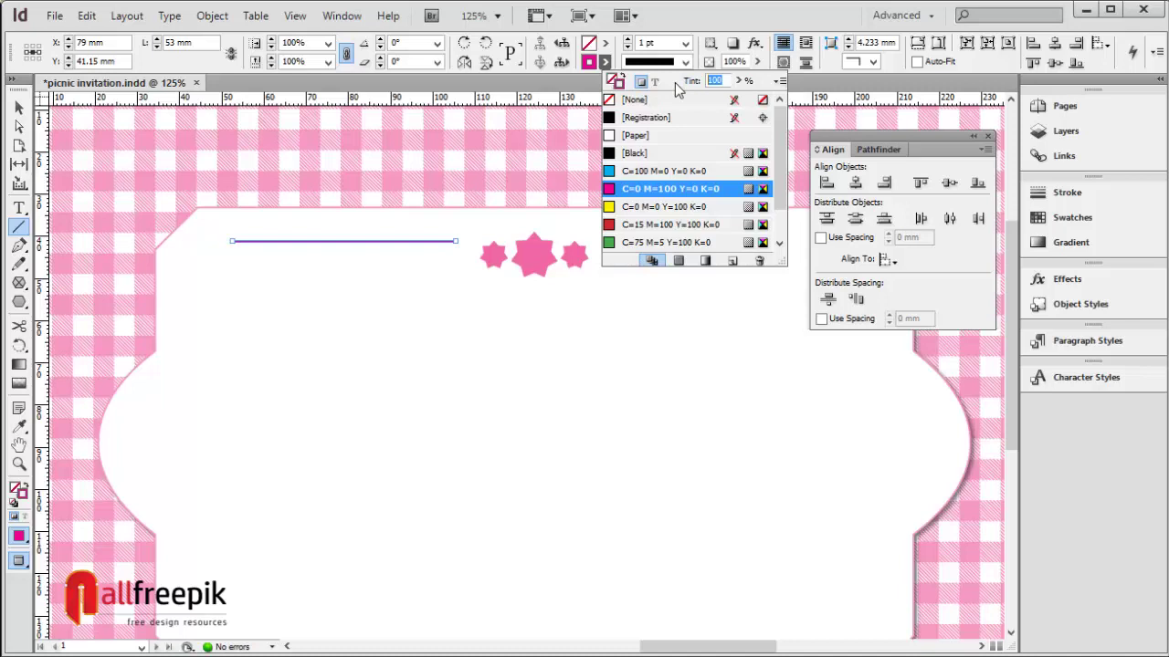
{"action": "key", "text": "Return"}
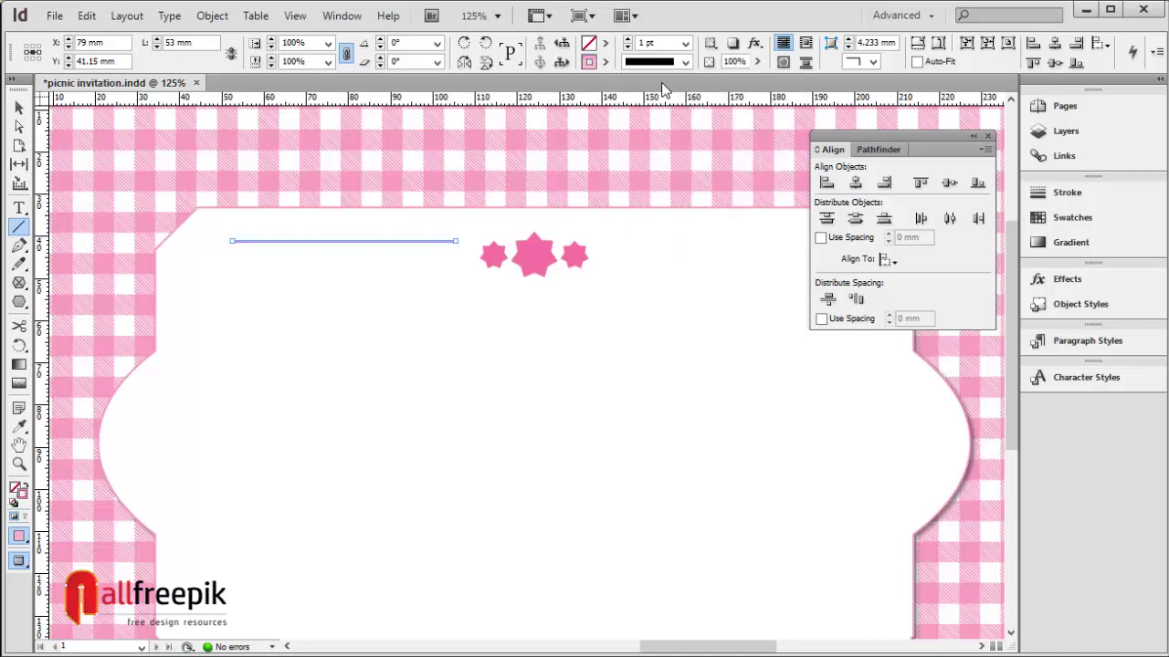
Copy the horizontal line and paste it in place, staggering three copies beneath the original with even vertical spacing
{"action": "left_click", "coordinate": [19, 108]}
{"action": "left_click", "coordinate": [80, 190]}
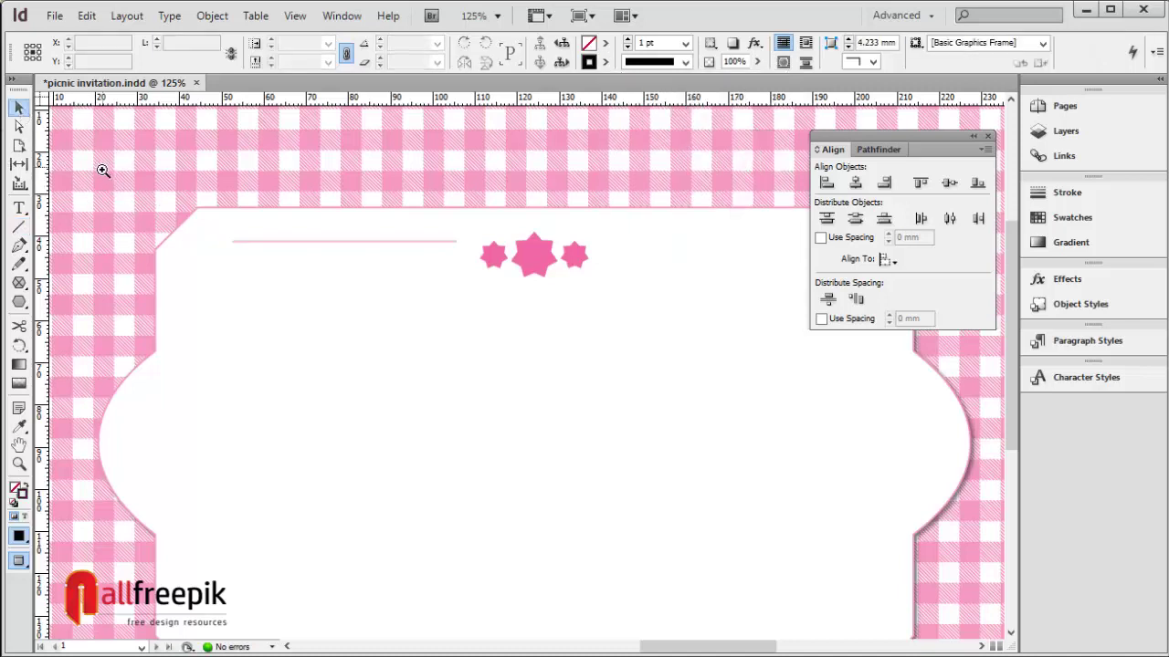
{"action": "left_click_drag", "start_coordinate": [102, 169], "coordinate": [606, 366]}
{"action": "left_click", "coordinate": [600, 321]}
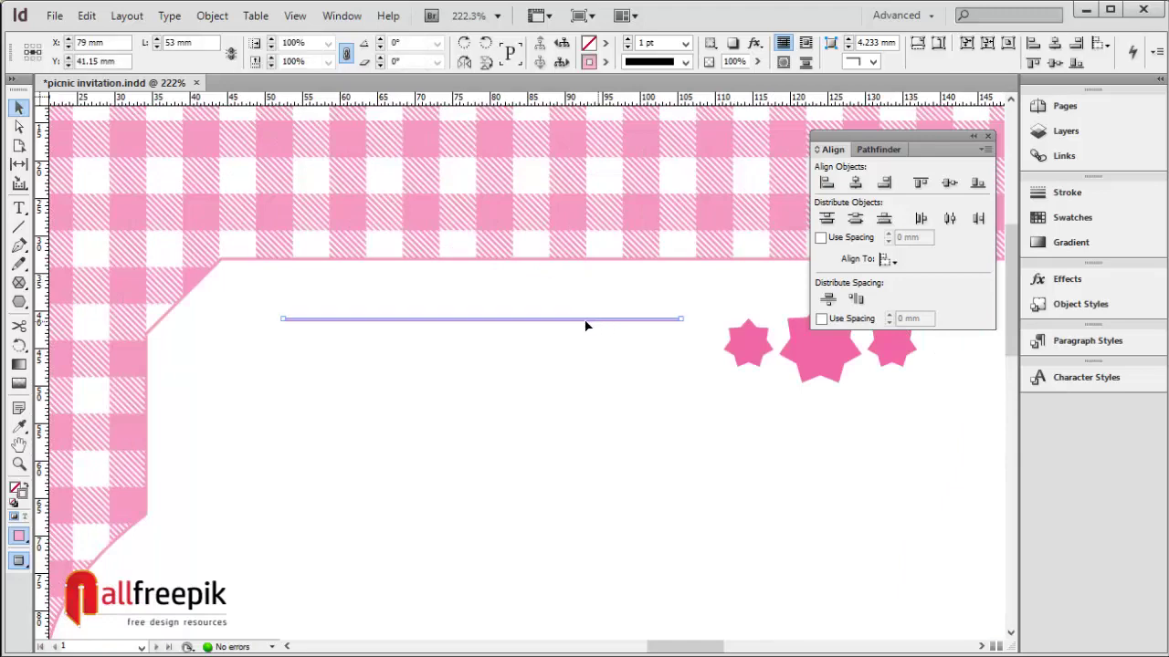
{"action": "left_click", "coordinate": [87, 16]}
{"action": "left_click", "coordinate": [114, 108]}
{"action": "left_click", "coordinate": [87, 15]}
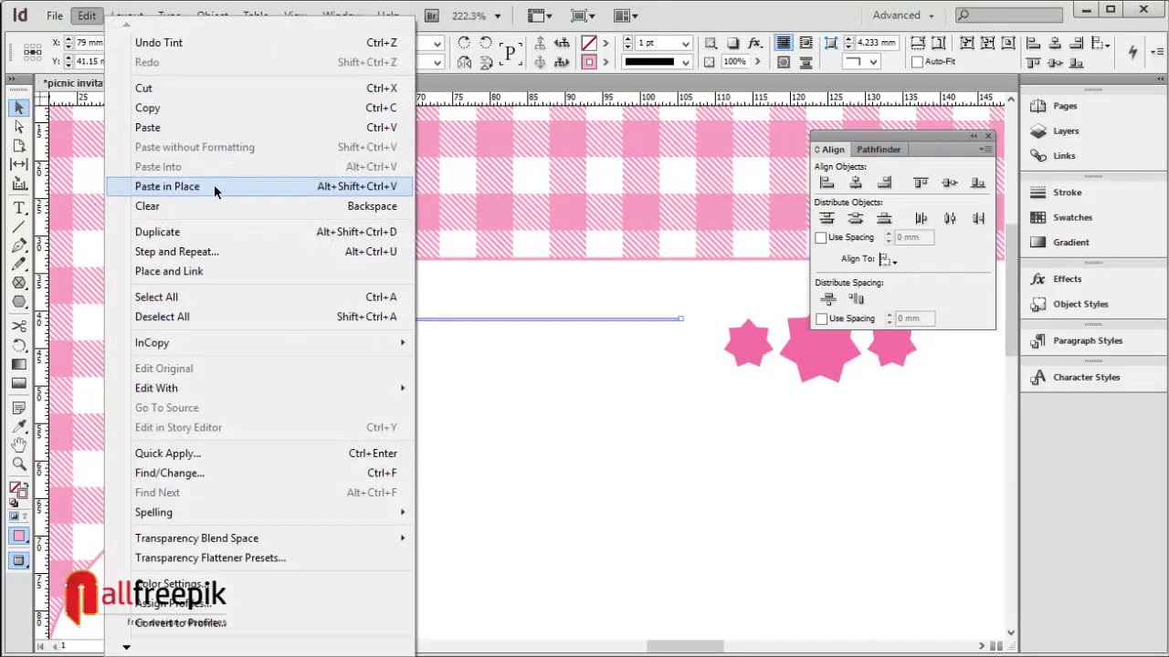
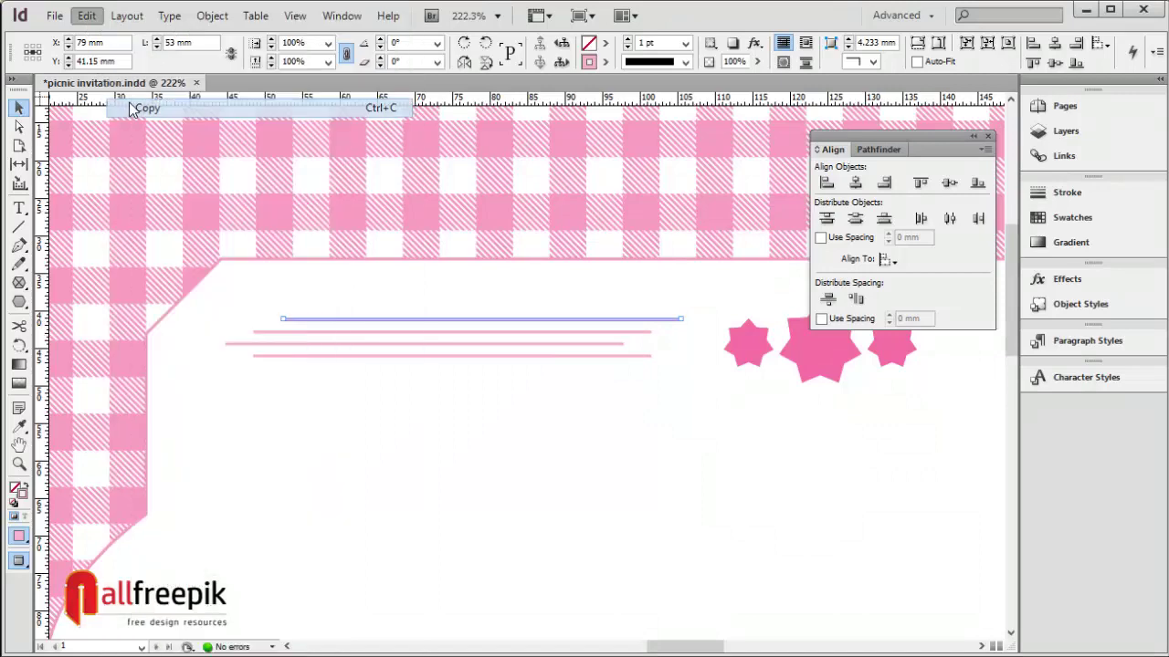
Paste another copy of the top line in place and move it straight down below the lowest line, matching the spacing
{"action": "left_click", "coordinate": [87, 16]}
{"action": "left_click", "coordinate": [188, 186]}
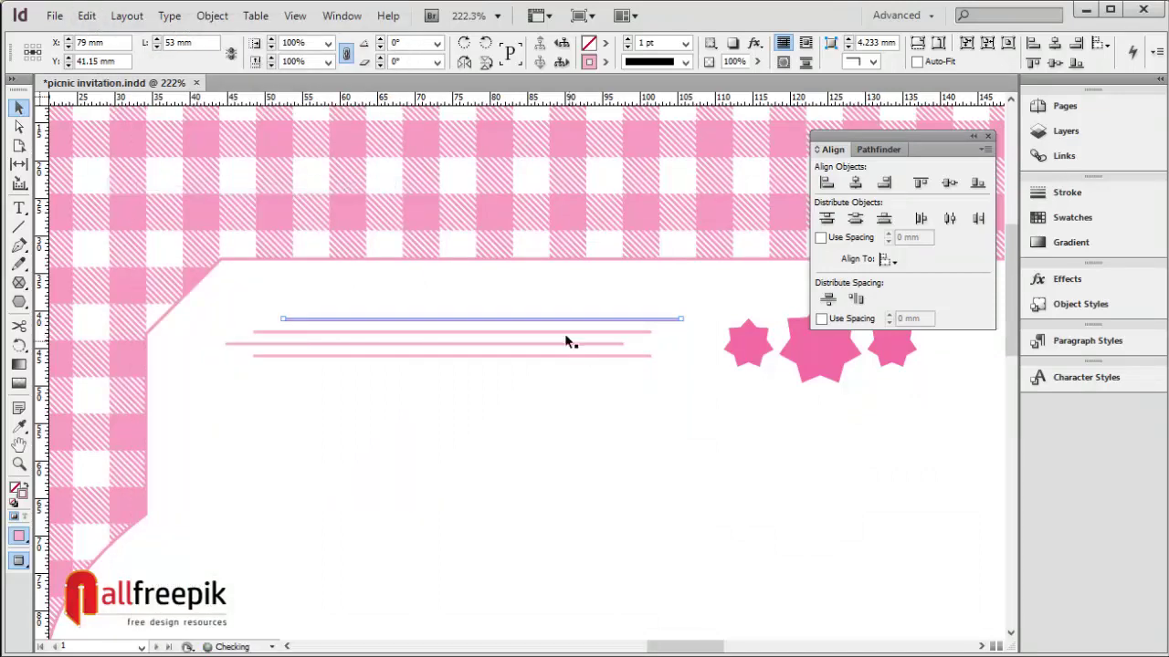
{"action": "left_click_drag", "start_coordinate": [563, 319], "coordinate": [566, 375]}
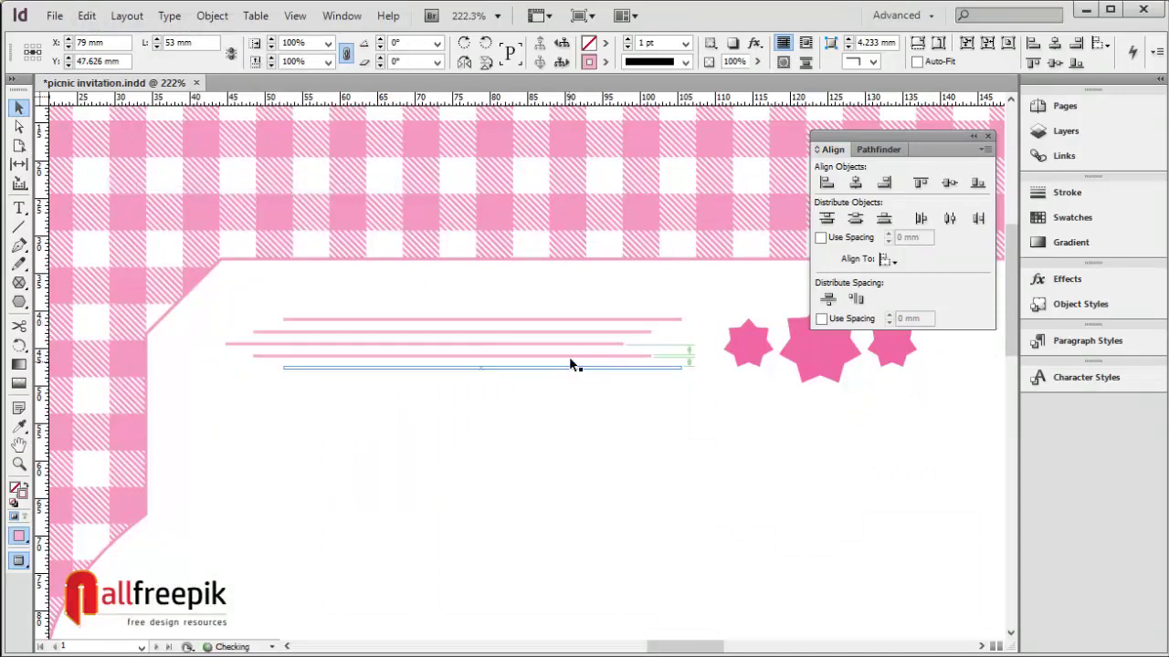
Select all five lines, compress the stack to about 4.7 mm high and group them
{"action": "left_click", "coordinate": [577, 355], "text": "shift"}
{"action": "left_click", "coordinate": [591, 343], "text": "shift"}
{"action": "left_click", "coordinate": [601, 333], "text": "shift"}
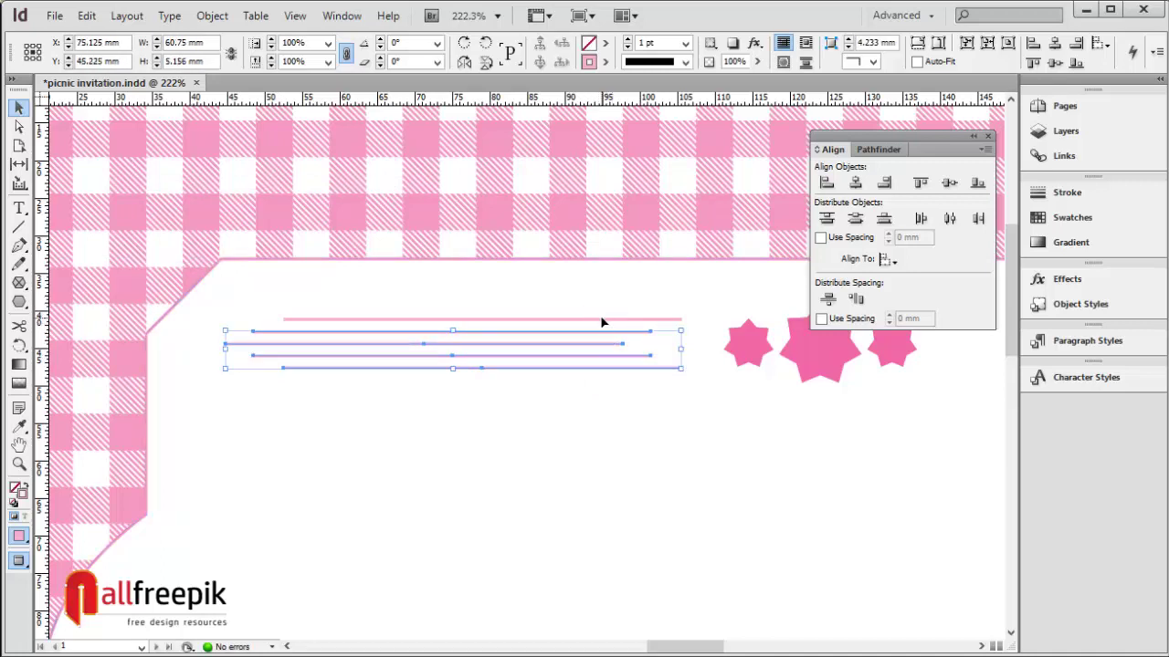
{"action": "left_click", "coordinate": [603, 319], "text": "shift"}
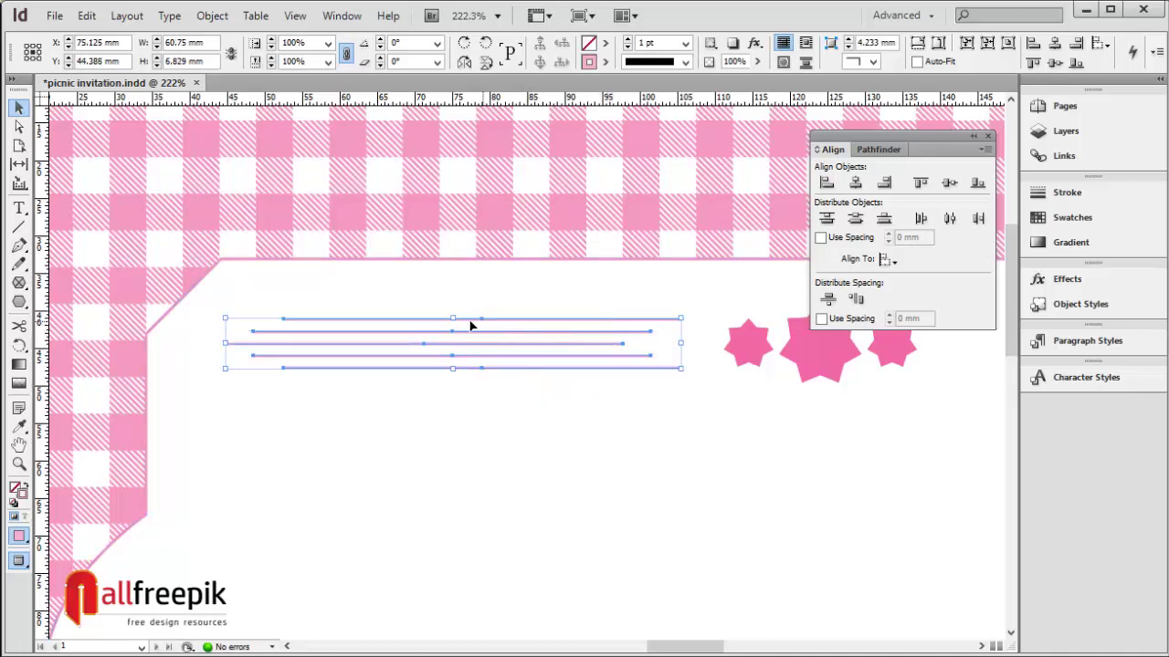
{"action": "left_click_drag", "start_coordinate": [457, 319], "coordinate": [462, 327]}
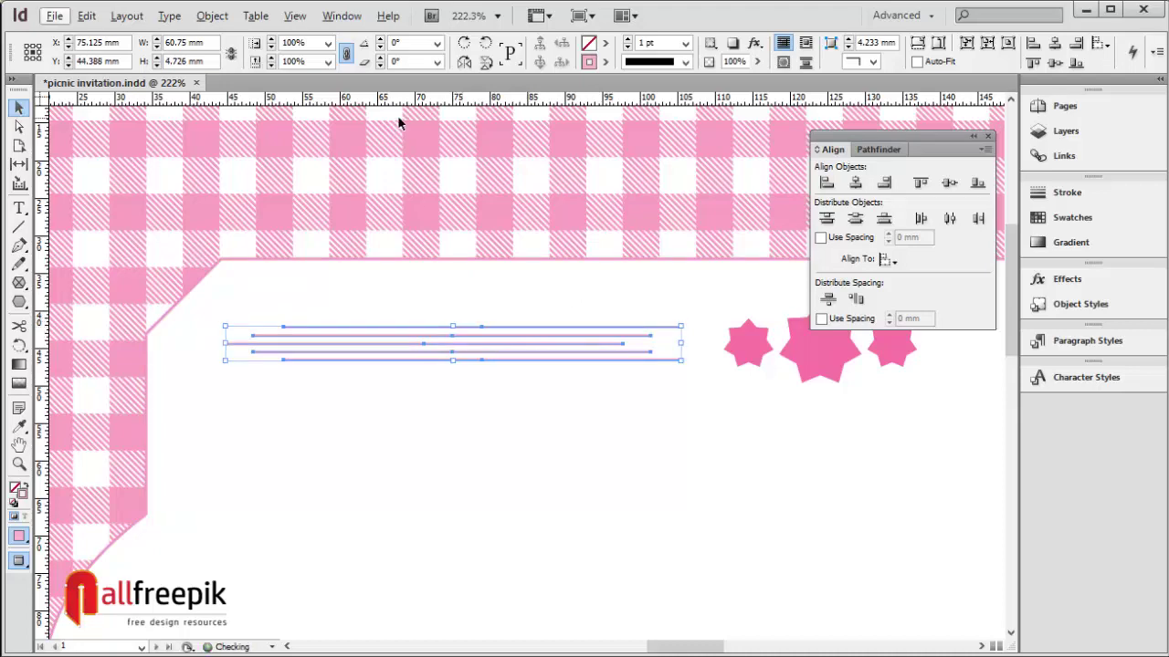
{"action": "left_click", "coordinate": [212, 16]}
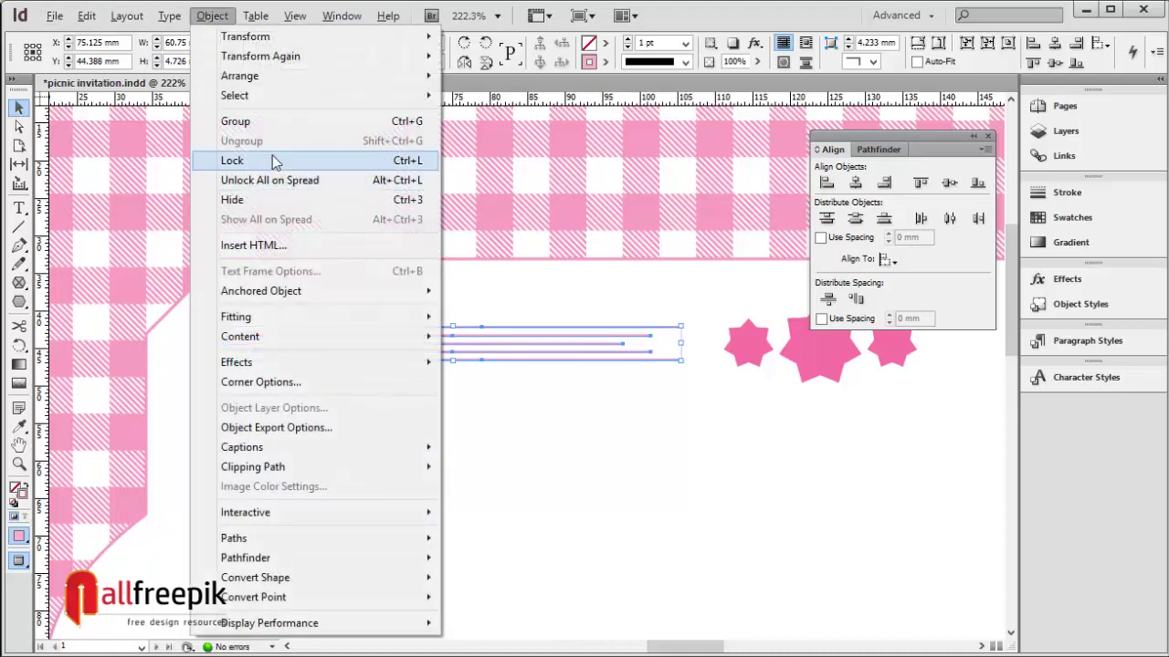
{"action": "left_click", "coordinate": [249, 120]}
Duplicate the line group horizontally to the right across the stars and flip the copy horizontally
{"action": "scroll", "coordinate": [328, 386], "scroll_direction": "right", "scroll_amount": 5}
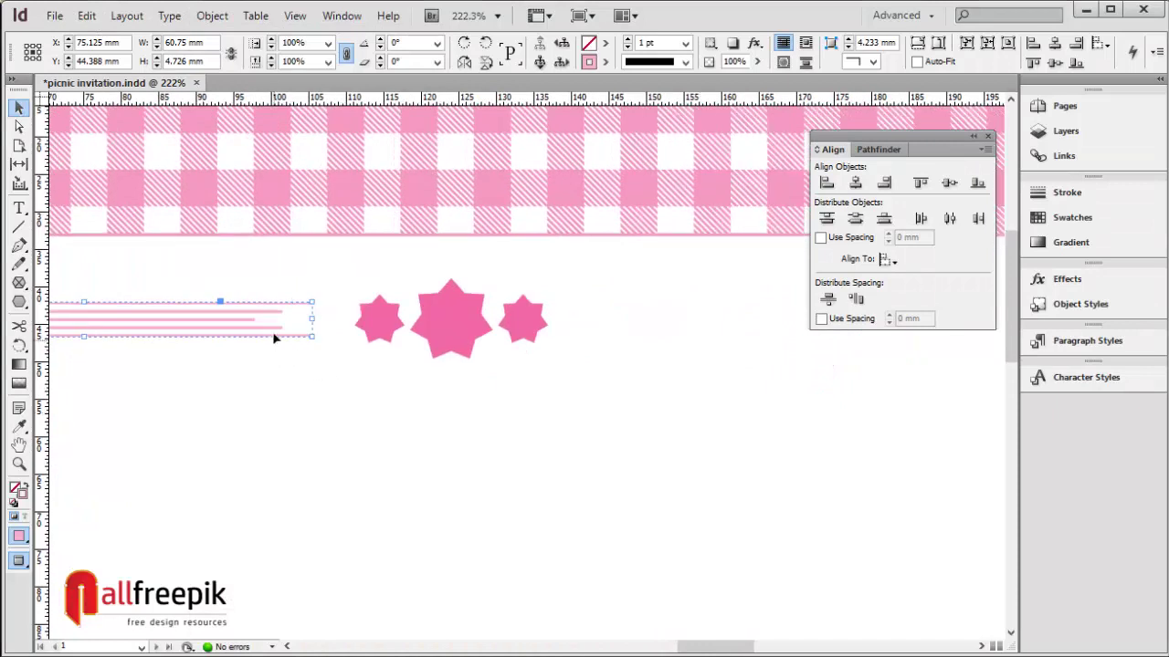
{"action": "left_click_drag", "start_coordinate": [268, 332], "coordinate": [466, 325]}
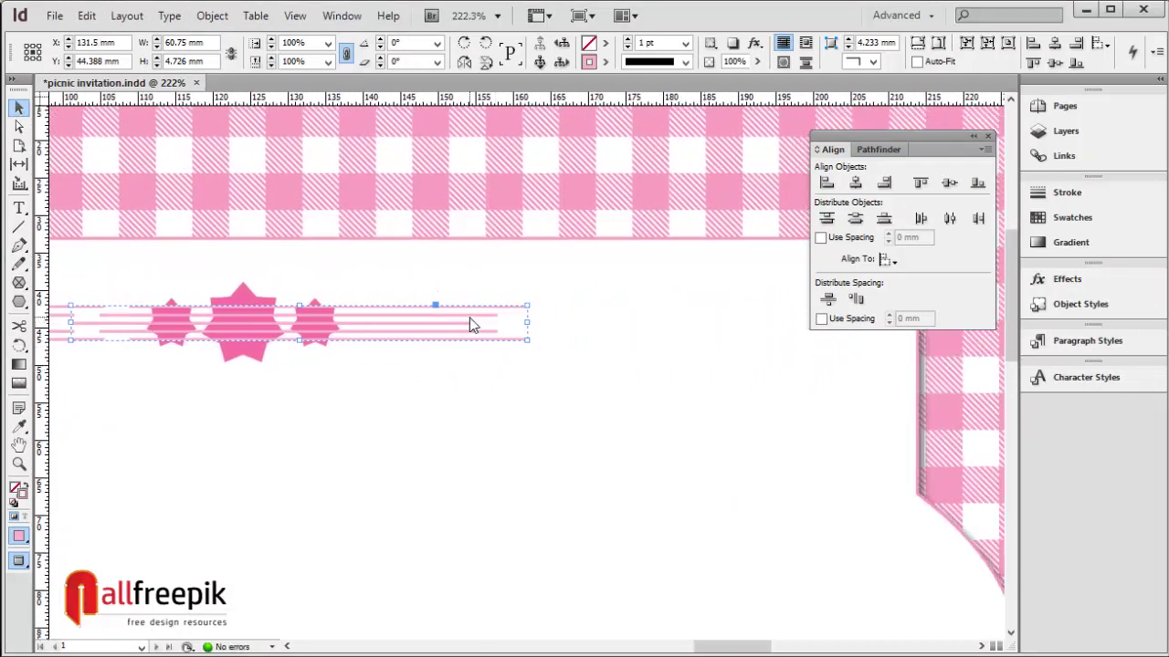
{"action": "right_click", "coordinate": [471, 325]}
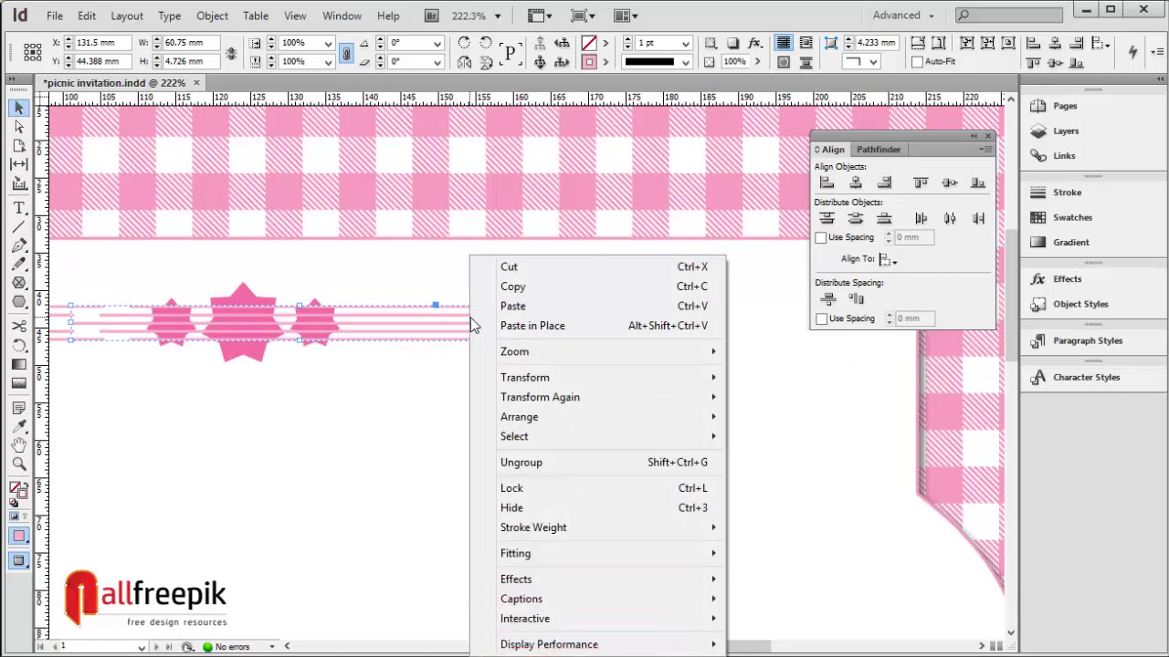
{"action": "mouse_move", "coordinate": [551, 403]}
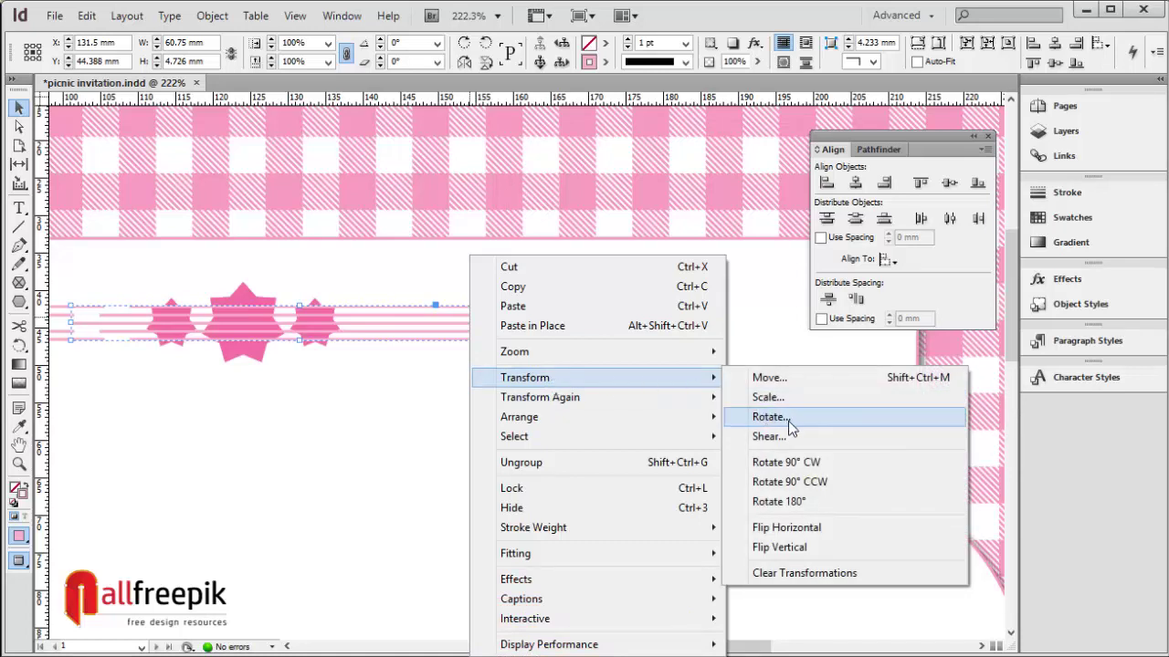
{"action": "left_click", "coordinate": [815, 530]}
Move the flipped line group to the right of the stars, at X about 173 mm, level with the original group
{"action": "left_click_drag", "start_coordinate": [416, 329], "coordinate": [712, 358]}
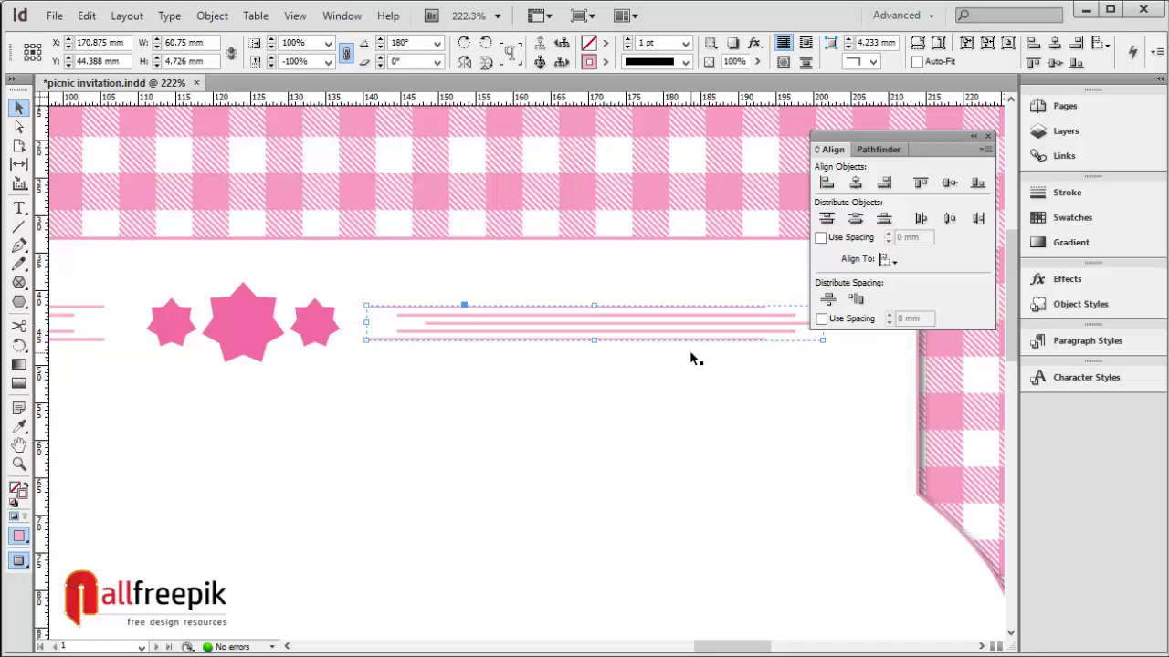
{"action": "key", "text": "Right"}
{"action": "key", "text": "Right"}
{"action": "key", "text": "Right"}
{"action": "key", "text": "Right"}
{"action": "key", "text": "Right"}
{"action": "key", "text": "Right"}
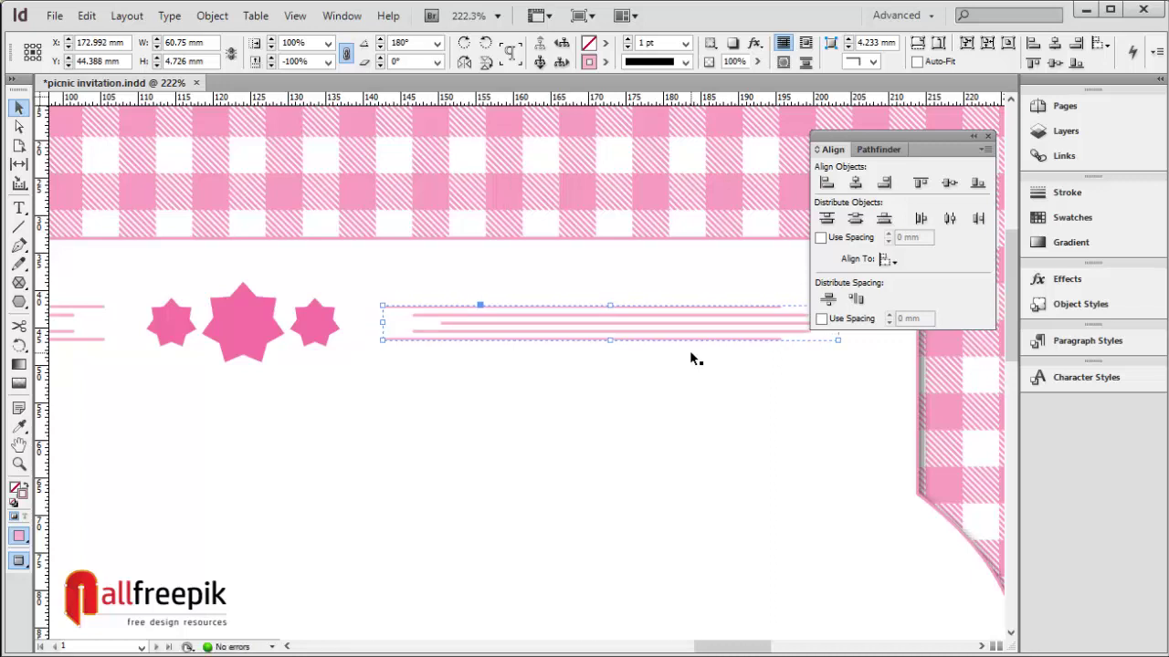
{"action": "key", "text": "ctrl+minus"}
{"action": "key", "text": "ctrl+minus"}
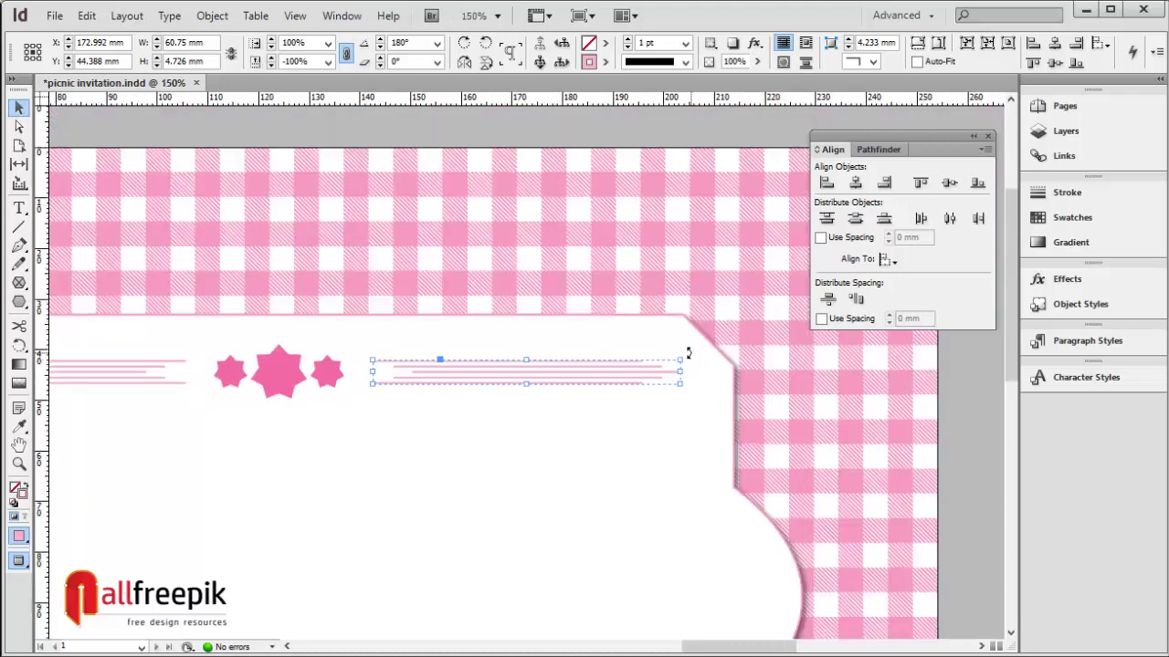
{"action": "left_click_drag", "start_coordinate": [590, 313], "coordinate": [755, 315]}
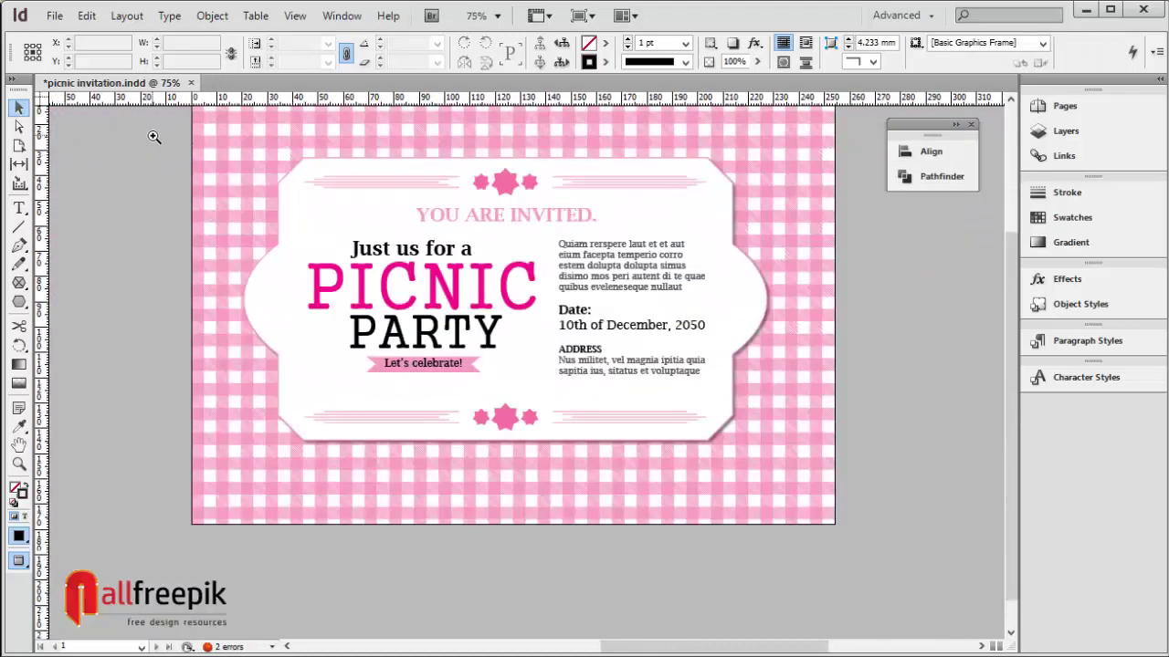